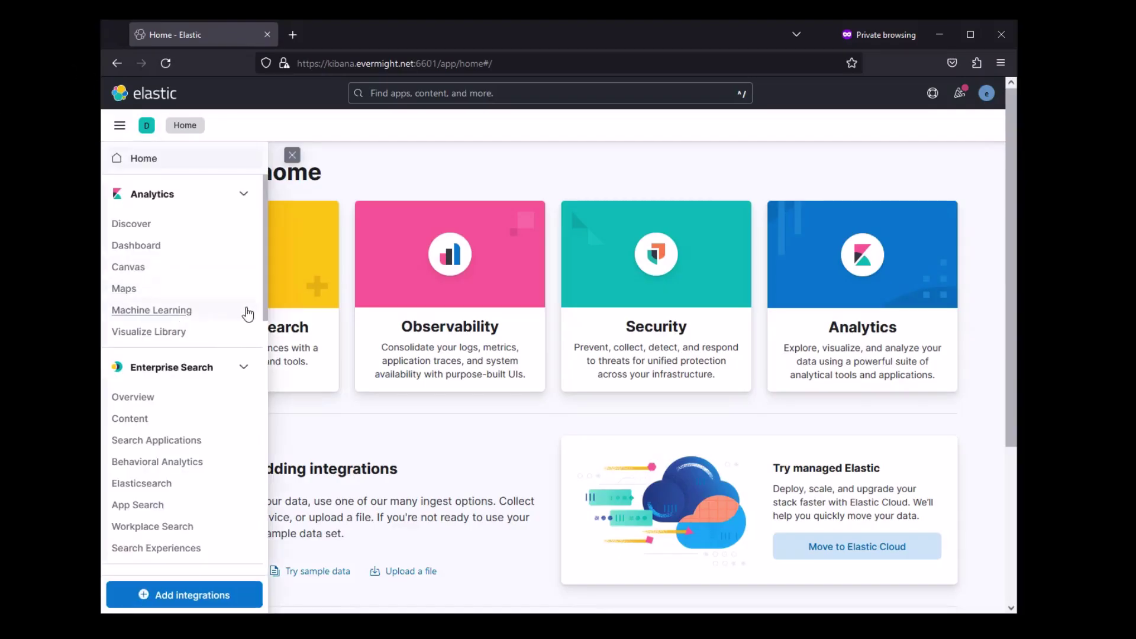
Scroll down the Kibana home page with the main navigation menu open
scroll(246, 311, down, 10)
click(124, 495)
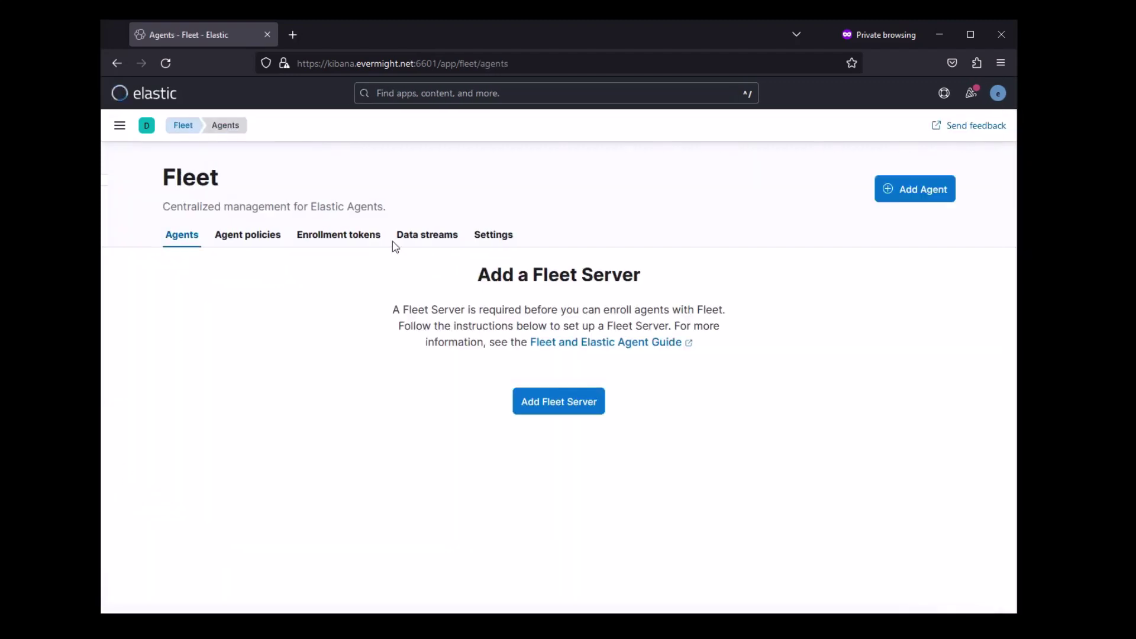
click(484, 232)
scroll(1002, 406, down, 4)
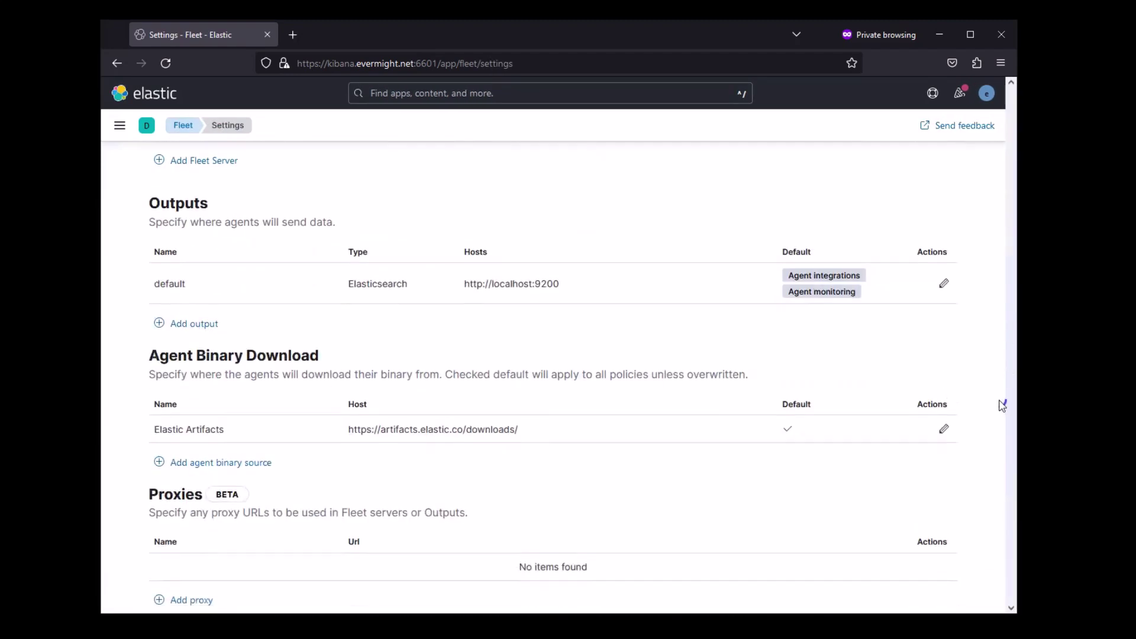
click(944, 283)
click(605, 389)
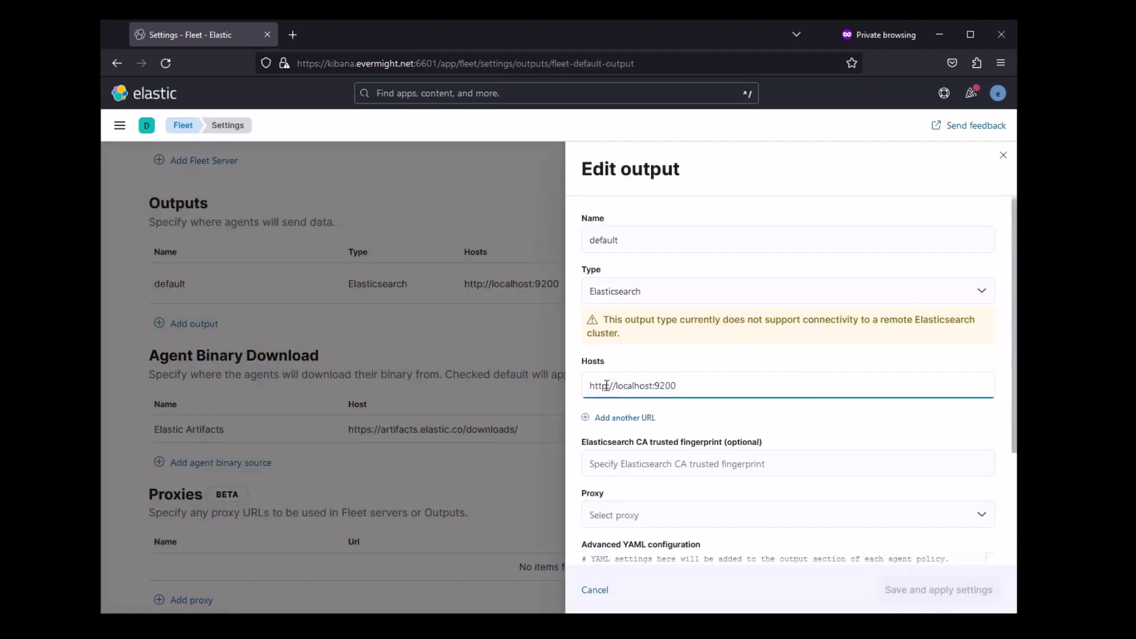
text(s)
key(Right)
key(Right)
key(Right)
key(Delete)
key(Delete)
key(Delete)
key(Delete)
key(Delete)
key(Delete)
key(Delete)
key(Delete)
key(Delete)
text(elastic.evermight.net)
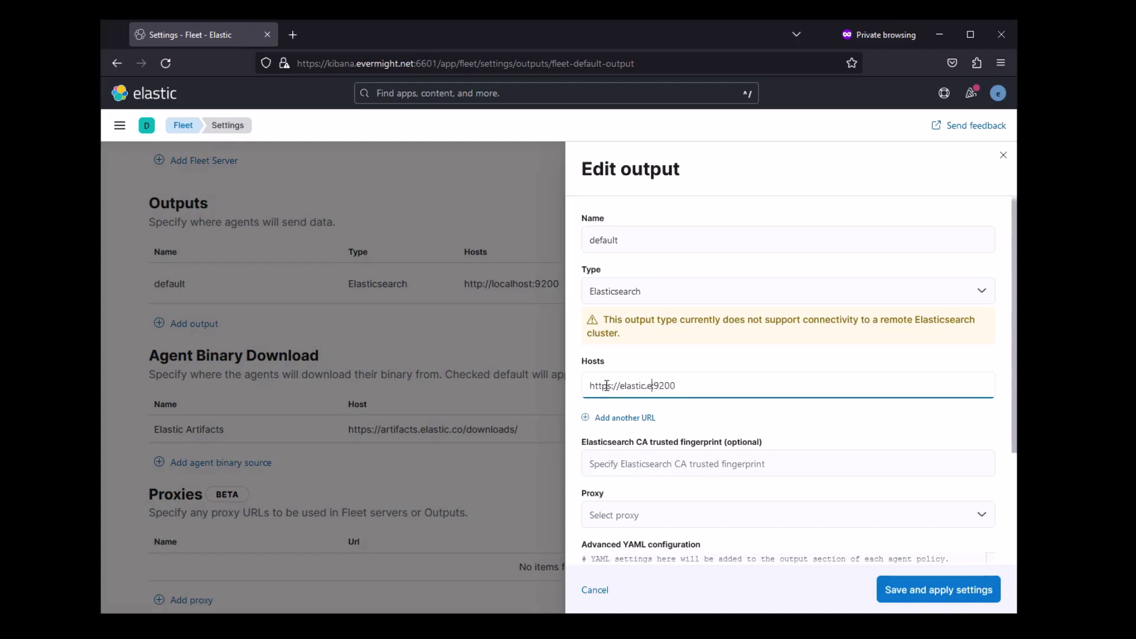
Begin the output's advanced YAML with an ssl.certificate_authorities: entry
scroll(1014, 401, down, 3)
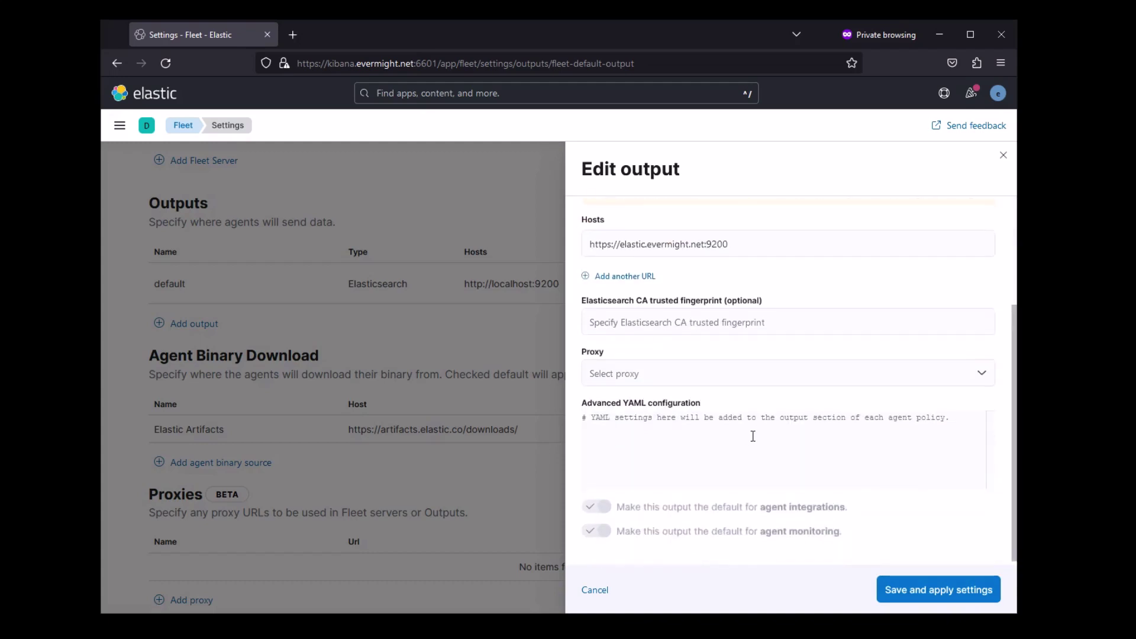
click(752, 436)
text(ssl.certificates)
key(BackSpace)
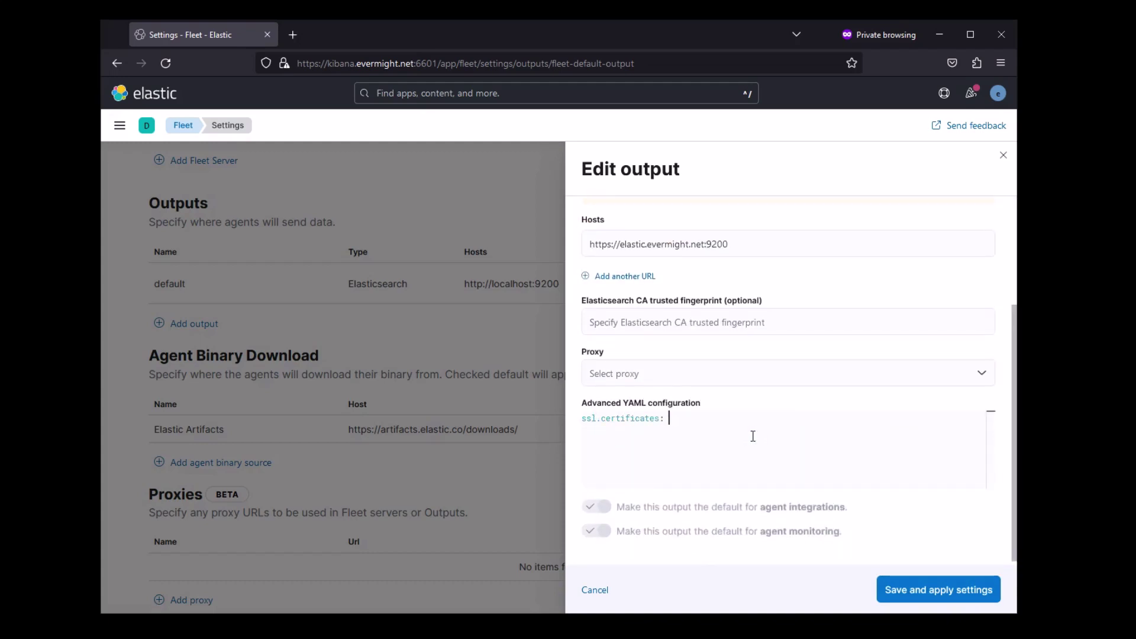
text(_authorities:)
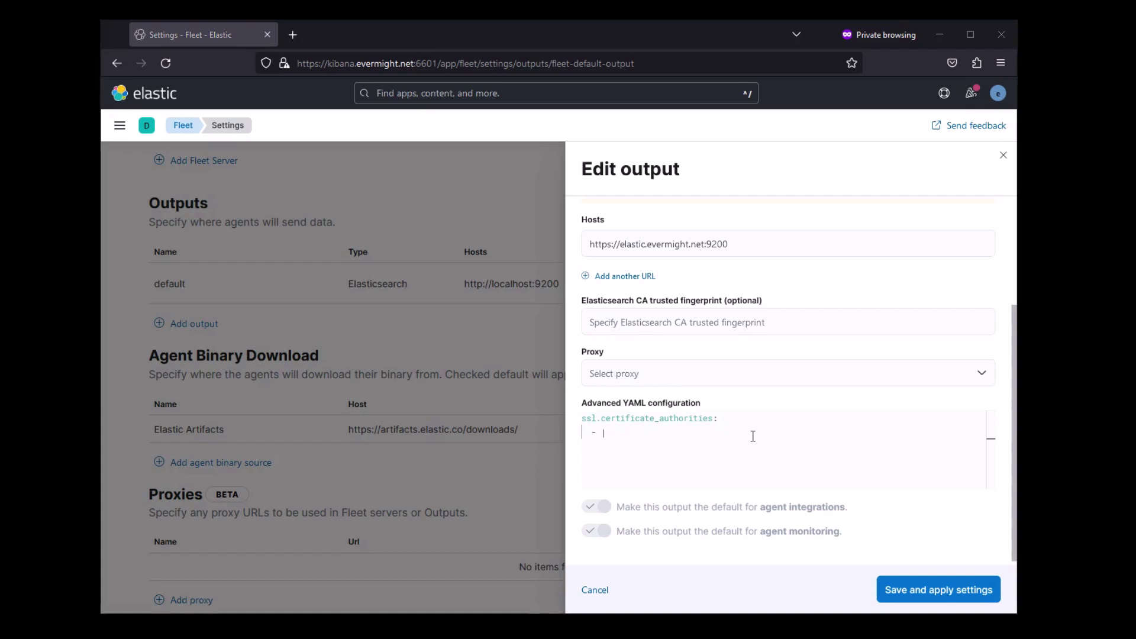
key(alt+Tab)
List the certificate files in /etc/certs/ca and /etc/certs/fleet.evermight.net on the fleet host
text(ls)
key(BackSpace)
key(BackSpace)
key(BackSpace)
text(ls /etc/certs/ca)
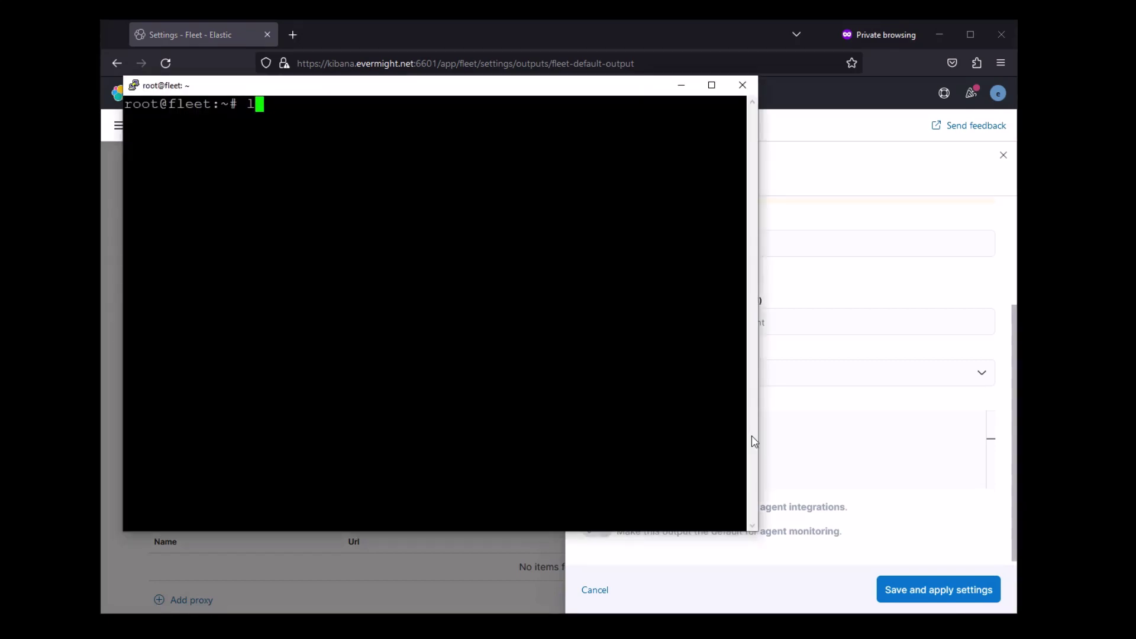
key(Return)
key(Up)
key(BackSpace)
key(BackSpace)
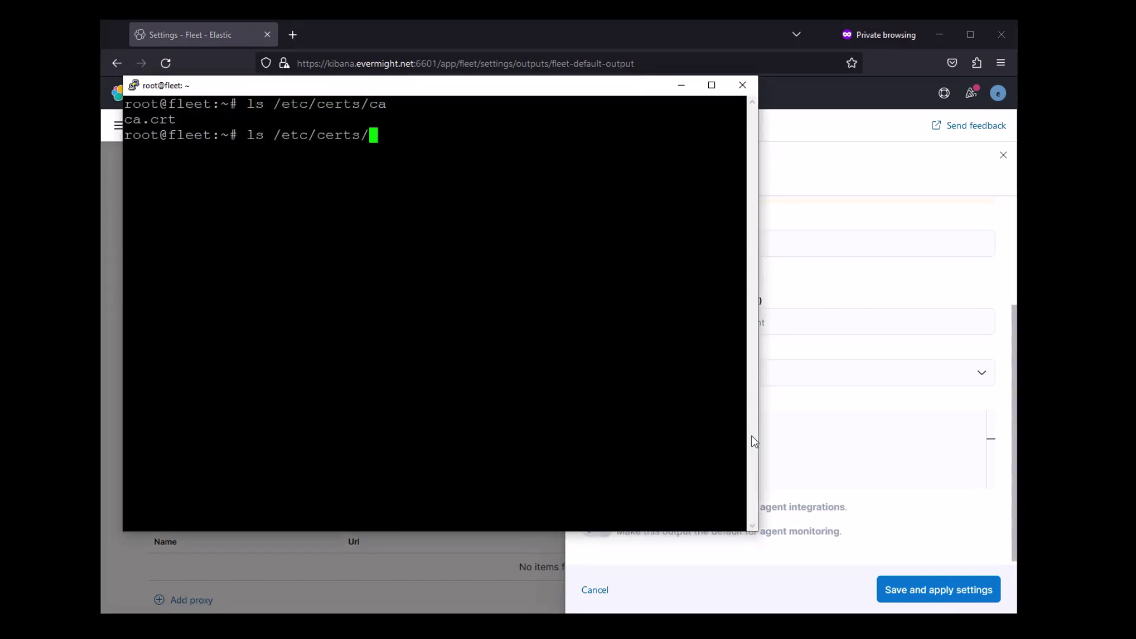
text(fleet.evermight.net/)
key(Return)
Copy the certificate from /etc/certs/ca/ca.crt in vi and paste it into the advanced YAML
text(vi /etc/certs/ca/ca)
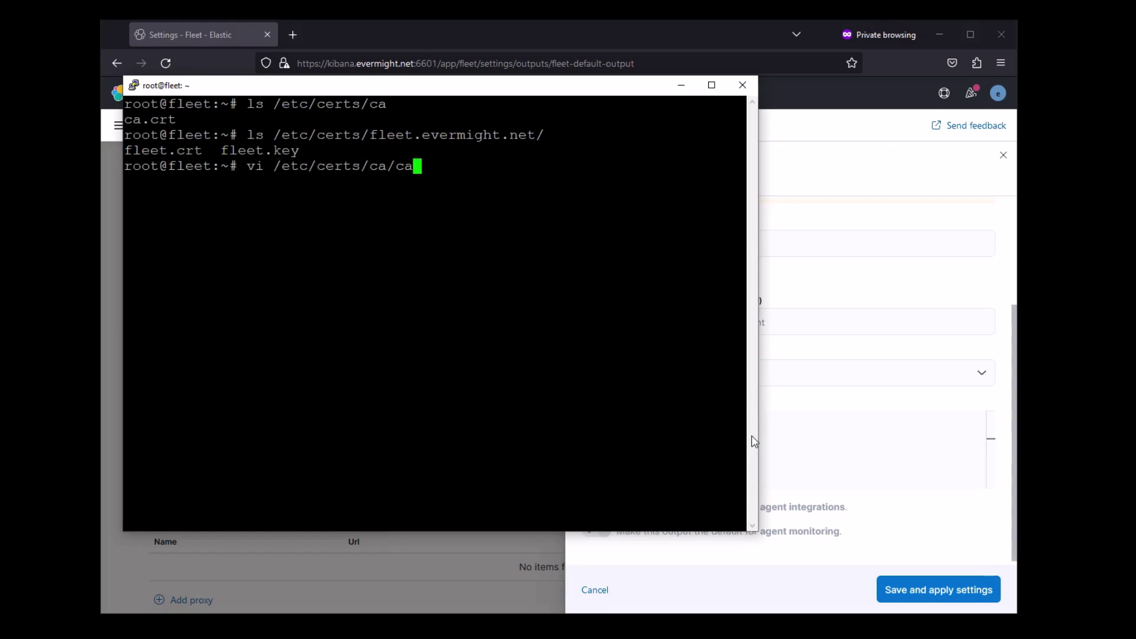
key(Tab)
key(Return)
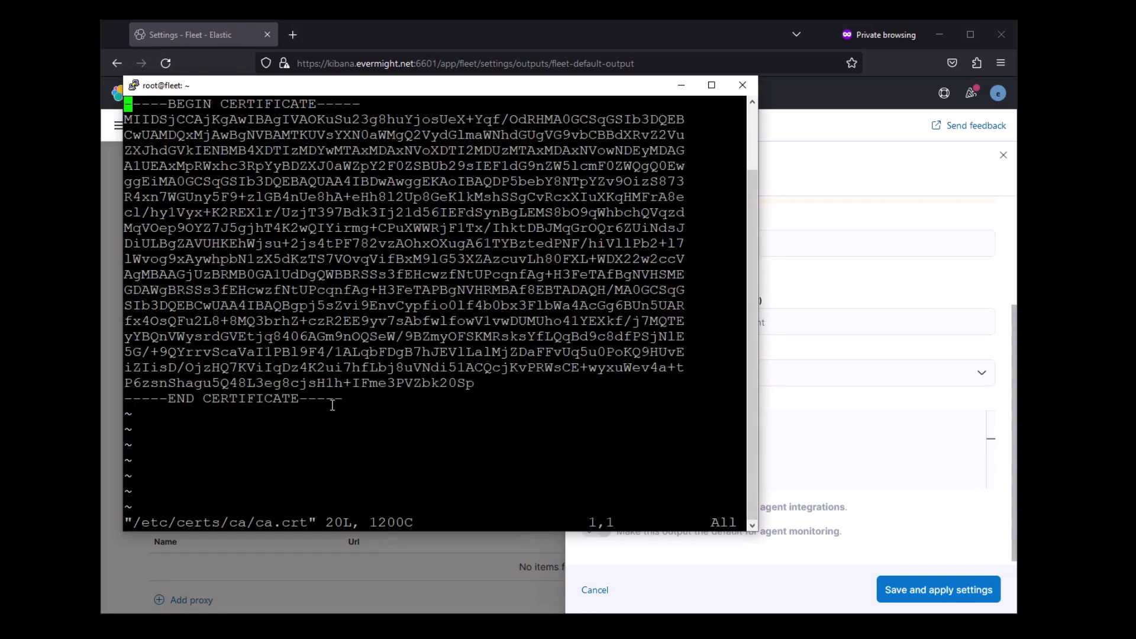
drag(342, 402, 119, 106)
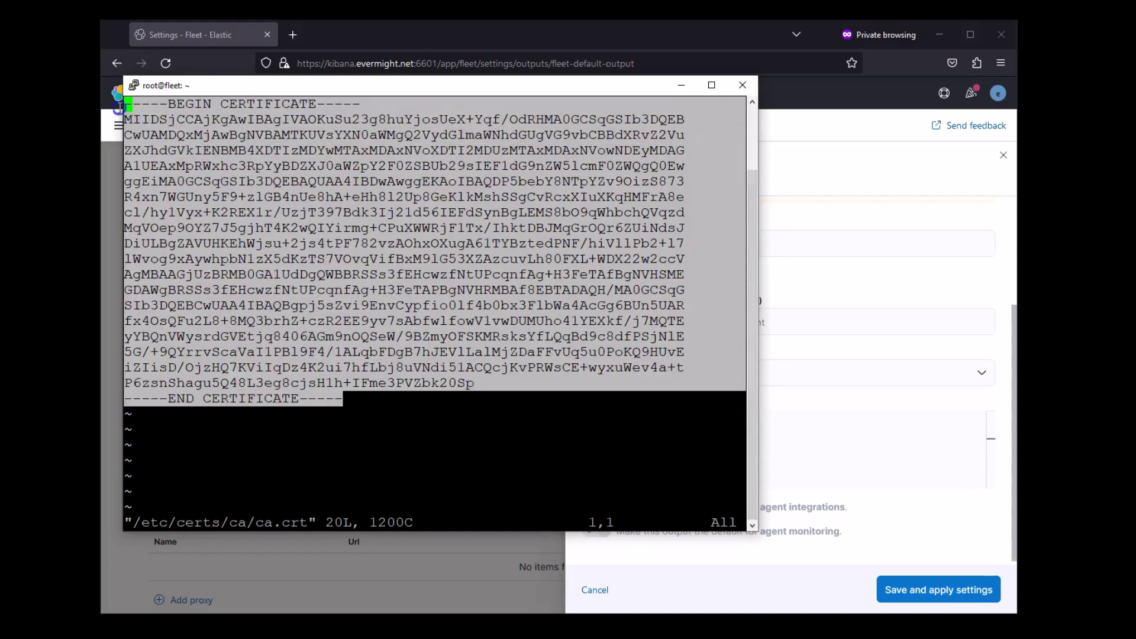
click(844, 100)
click(644, 438)
text(-----BEGIN CERTIFICATE----- MIIDSjCCAjKgAwIBAgIVAOKuSu23g8huYjosUeX+Yqf/OdRHMA0GCSqGSIb3DQEB CwUAMDQxMjAwBgNVBAMTKUVsYXN0aWMgQ2VydGlmaWNhdGUgVG9vbCBBdXRvZ2Vu ZXJhdGVkIENBMB4XDTIzMDYwMTAxMDAxNVoXDTI2MDUzMTAxMDAxNVowNDEyMDAG A1UEAxMpRWxhc3RpYyBDZXJ0aWZpY2F0ZSBUb29sIEF1dG9nZW5lcmF0ZWQgQ0Ew ggEiMA0GCSqGSIb3DQEBAQUAA4IBDwAwggEKAoIBAQDP5bebY8NTpYZv9OizS873 R4xn7WGUny5F9+zlGB4nUe8hA+eHh8l2Up8GeKlkMshSSgCvRcxXIuXKqHMFrA8e cl/hylVyx+K2REX1r/UzjT397Bdk3Ij2ld56IEFdSynBgLEMS8bO9qWhbchQVqzd MqVOep9OYZ7J5gjhT4K2wQIYirmg+CPuXWWRjF1Tx/IhktDBJMqGrOQr6ZUiNdsJ DiULBgZAVUHKEhWjsu+2js4tPF782vzAOhxOXugA61TYBztedPNF/hiVl1Pb2+l7 lWvog9xAywhpbN1zX5dKzTS7VOvqVifBxM9lG53XZAzcuvLh80FXL+WDX22w2ccV AgMBAAGjUzBRMB0GA1UdDgQWBBRSSs3fEHcwzfNtUPcqnfAg+H3FeTAfBgNVHSME GDAWgBRSSs3fEHcwzfNtUPcqnfAg+H3FeTAPBgNVHRMBAf8EBTADAQH/MA0GCSqG SIb3DQEBCwUAA4IBAQBgpj5sZvi9EnvCypfio0lf4b0bx3FlbWa4AcGg6BUn5UAR fx4OsQFu2L8+8MQ3brhZ+czR2EE9yv7sAbfwlfowVlvwDUMUho41YEXkf/j7MQTE yYBQnVWysrdGVEtjq8406AGm9nOQSeW/9BZmyOFSKMRsksYfLQqBd9c8dfPSjNlE 5G/+9QYrrvScaVaI1PBl9F4/1ALqbFDgB7hJEVlLalMjZDaFFvUq5u0PoKQ9HUvE iZIisD/OjzHQ7KViIqDz4K2ui7hfLbj8uVNdi51ACQcjKvPRWsCE+wyxuWev4a+t P6zsnShagu5Q48L3eg8cjsH1h+IFme3PVZbk20Sp -----END CERTIFICATE-----)
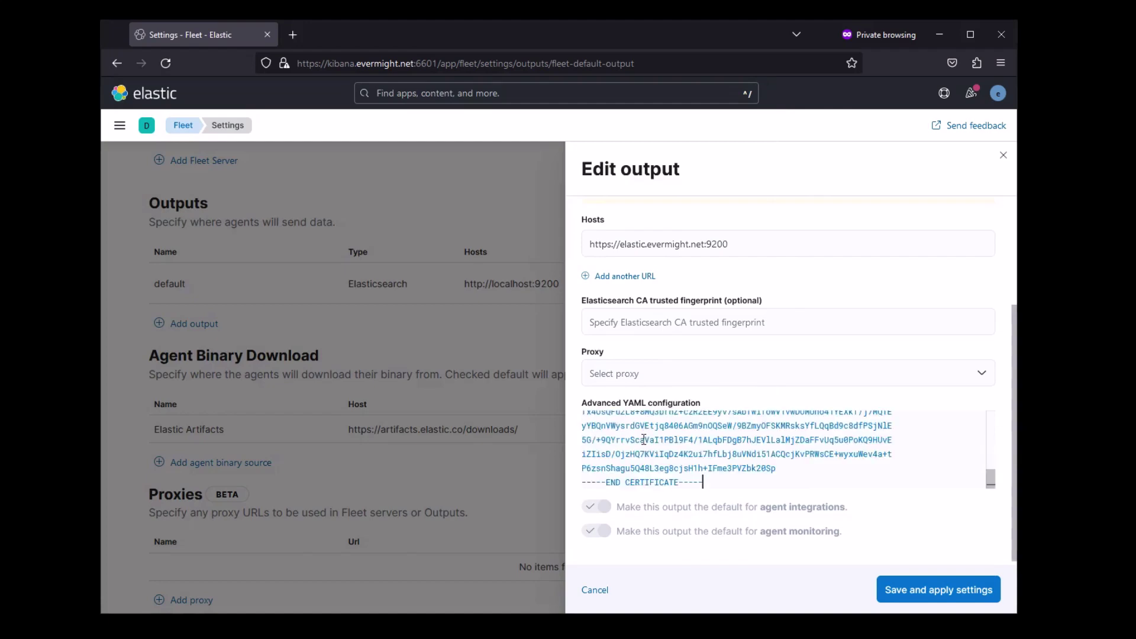
Indent the pasted certificate lines under the '- |' list item
key(ctrl+Home)
key(Down)
key(Down)
key(Tab)
key(Down)
key(Home)
key(Tab)
key(Down)
key(Home)
key(Tab)
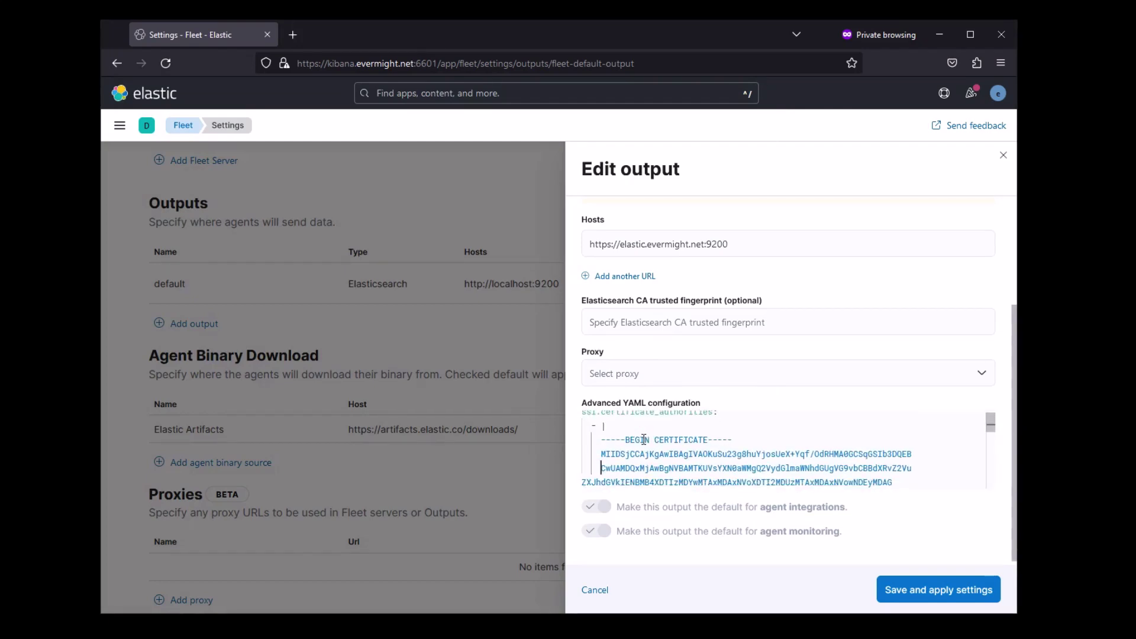
key(Down)
key(Home)
key(Tab)
key(Down)
key(Home)
key(Tab)
key(Down)
key(Home)
key(Tab)
key(Down)
key(Home)
key(Tab)
key(Down)
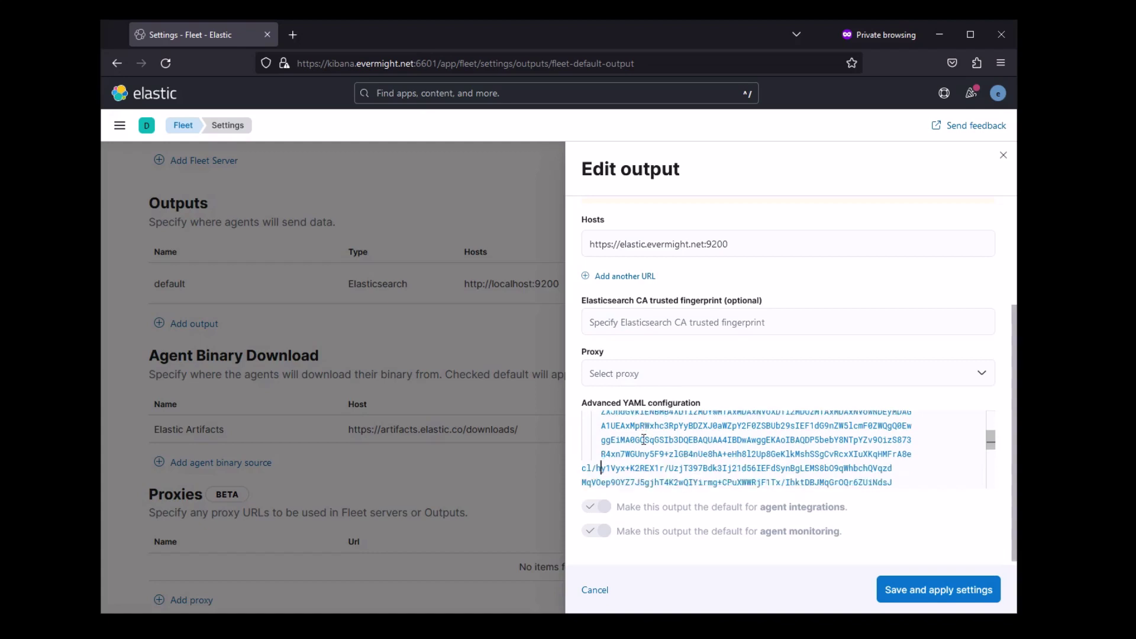
key(Home)
key(Tab)
key(Down)
key(Home)
key(Tab)
key(Down)
key(Home)
key(Tab)
key(Down)
key(Home)
key(Tab)
key(Down)
key(Home)
key(Tab)
Indent the remaining certificate lines, then save and deploy the default output
key(Down)
key(Home)
key(Tab)
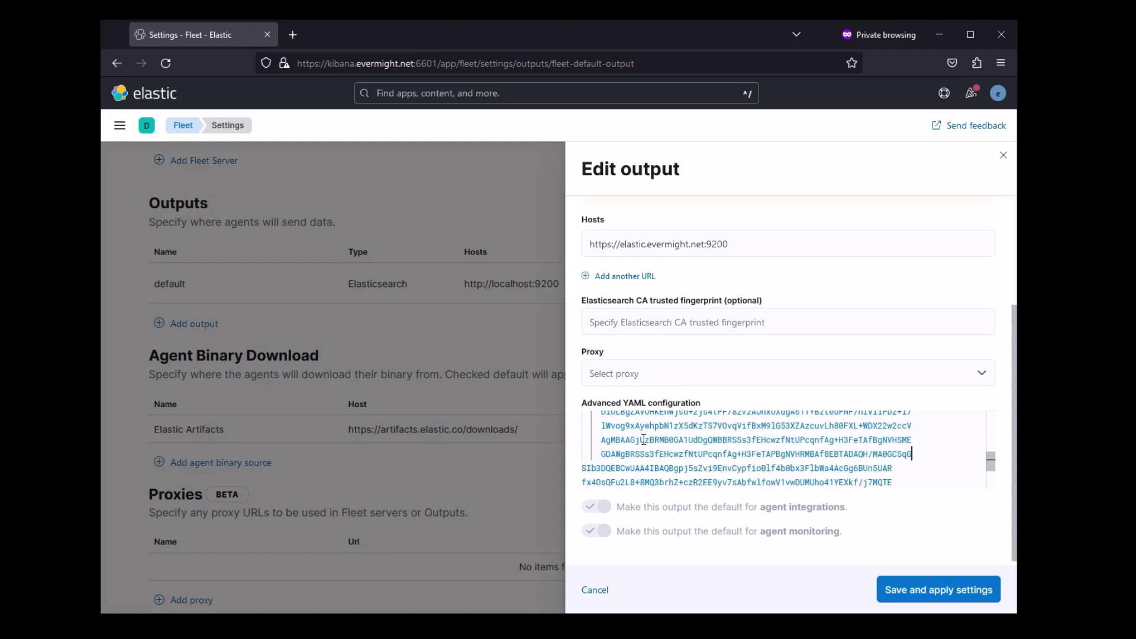
key(Down)
key(Home)
key(Tab)
key(Down)
key(Home)
key(Tab)
key(Down)
key(Home)
key(Tab)
key(Down)
key(Home)
key(Tab)
key(Down)
key(Home)
key(Tab)
key(Down)
key(Home)
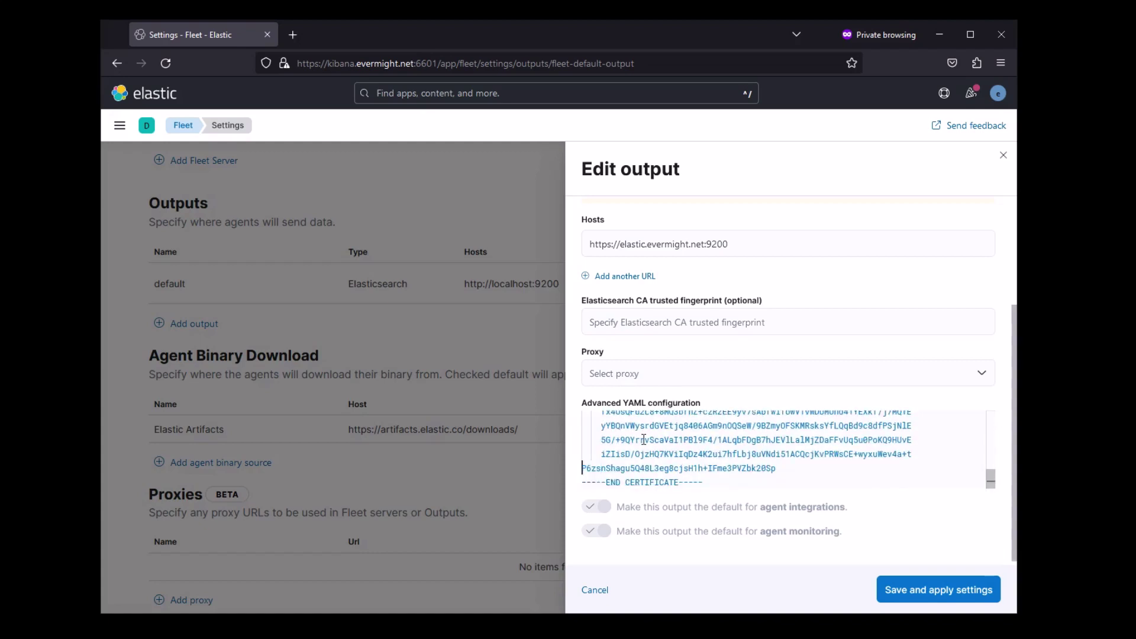
key(Tab)
key(Down)
key(Home)
key(Tab)
click(917, 589)
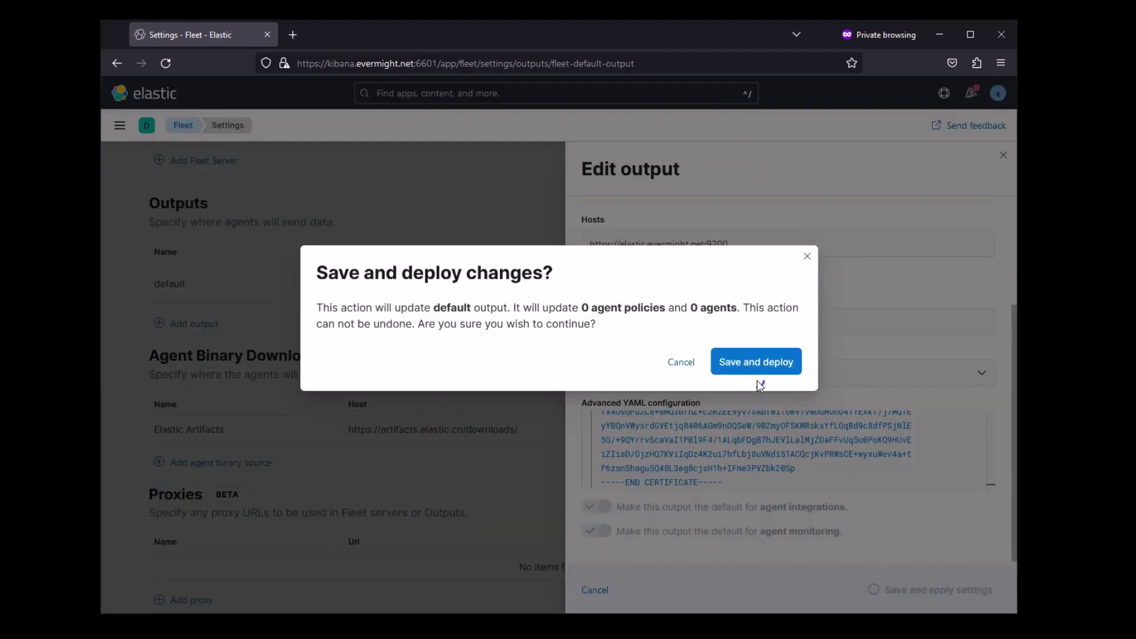
click(754, 363)
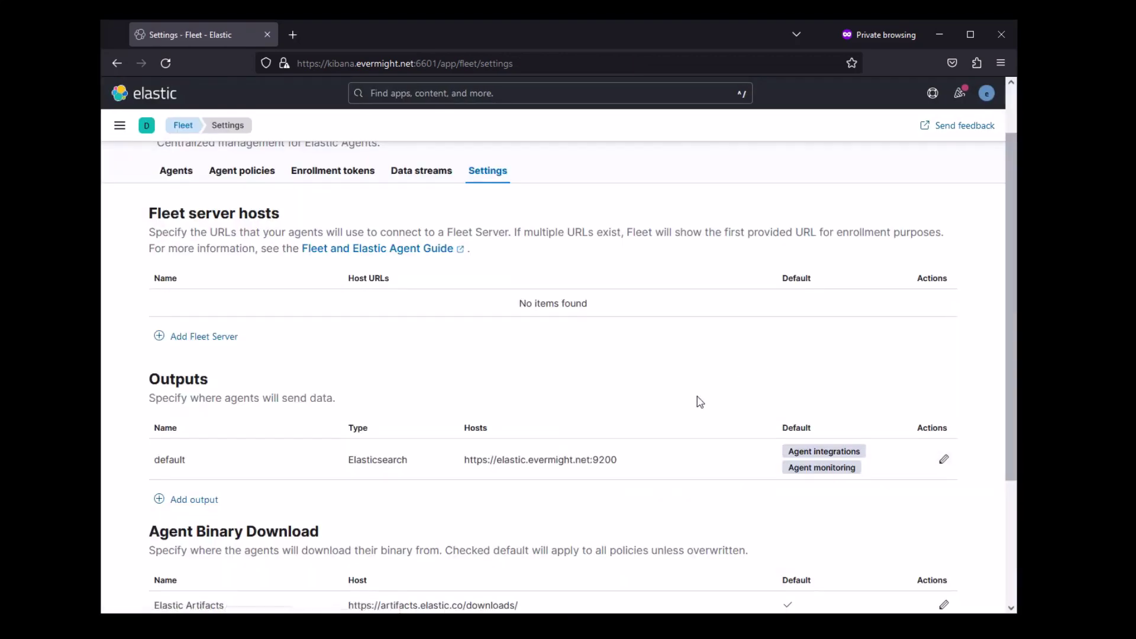
Start an advanced Fleet Server setup, create its policy, and choose Production mode
click(227, 336)
click(836, 273)
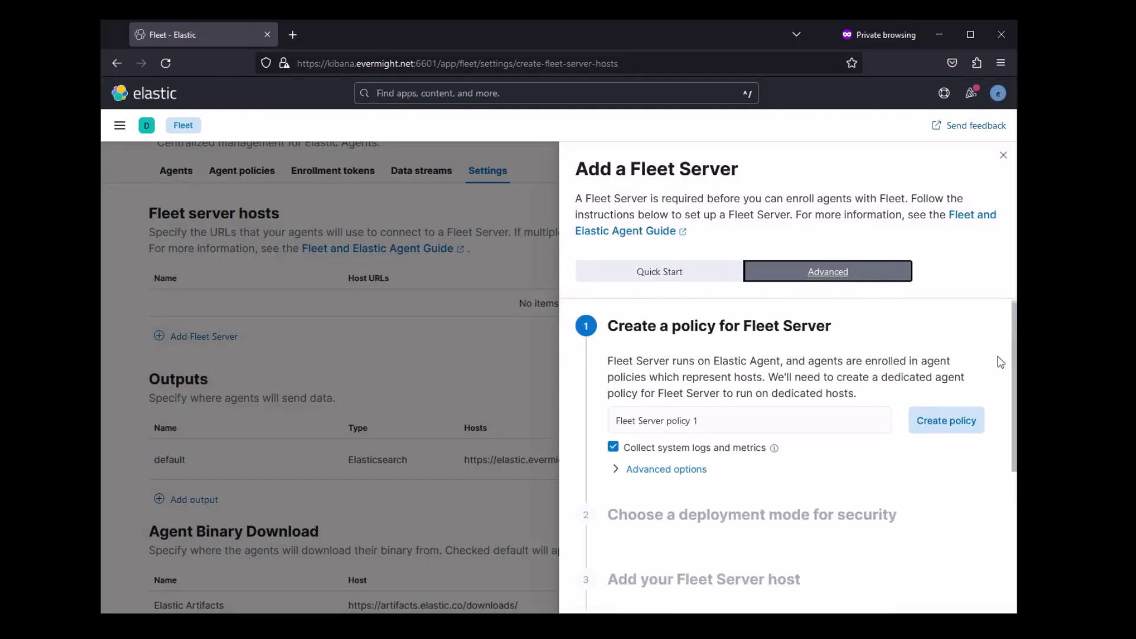
click(956, 420)
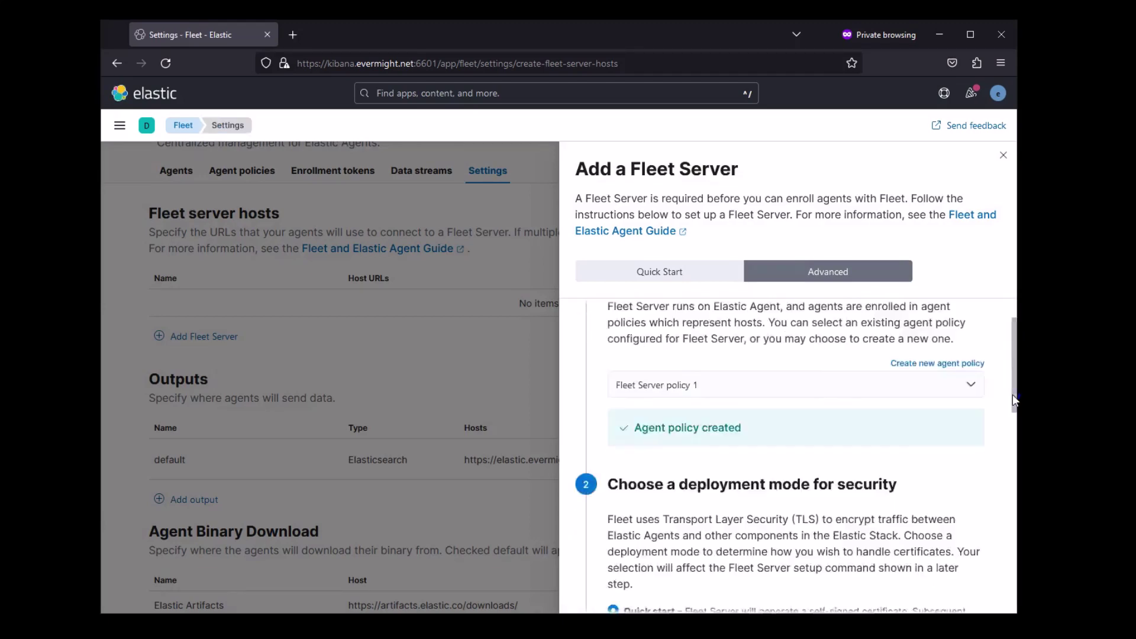
scroll(1012, 400, down, 4)
click(686, 436)
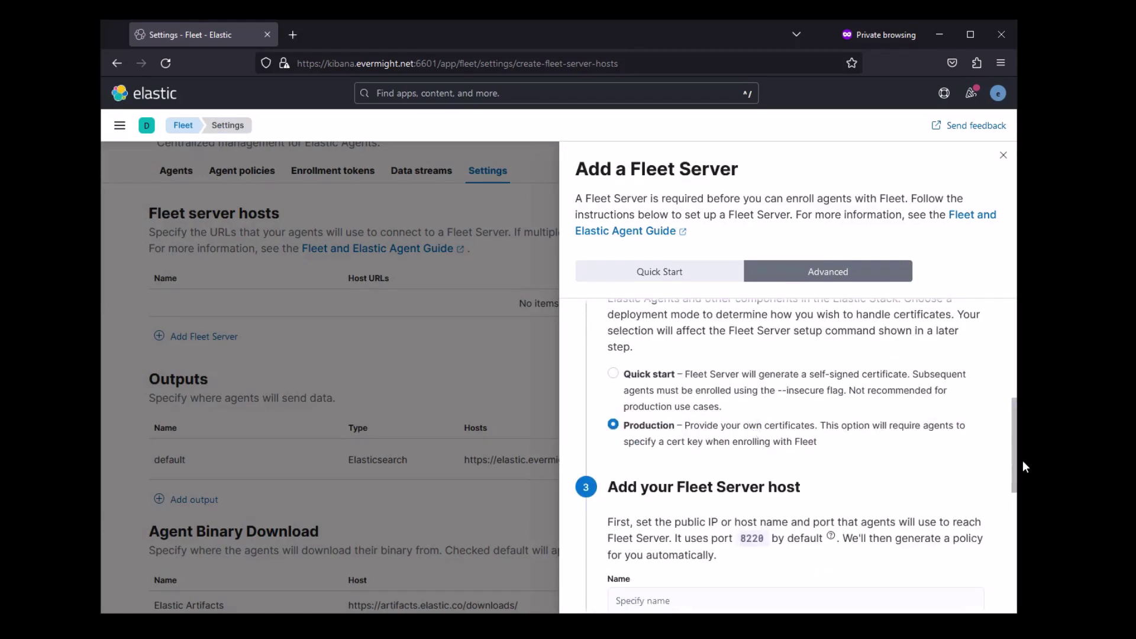
drag(1023, 461, 1016, 509)
scroll(997, 535, down, 4)
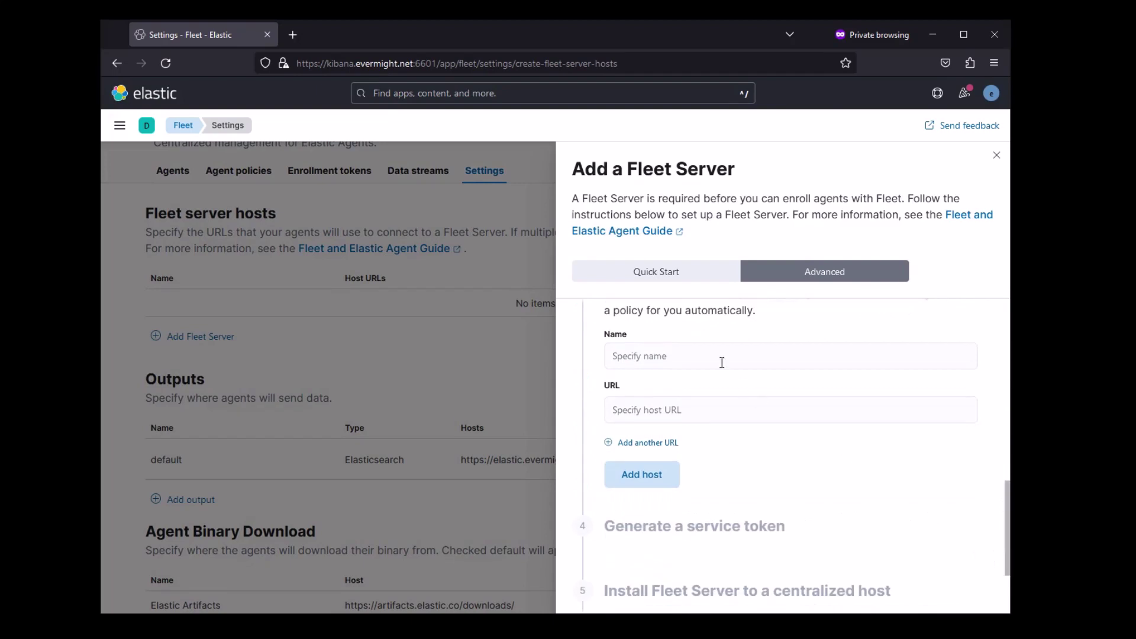
click(700, 355)
text(fleet)
key(Tab)
text(http)
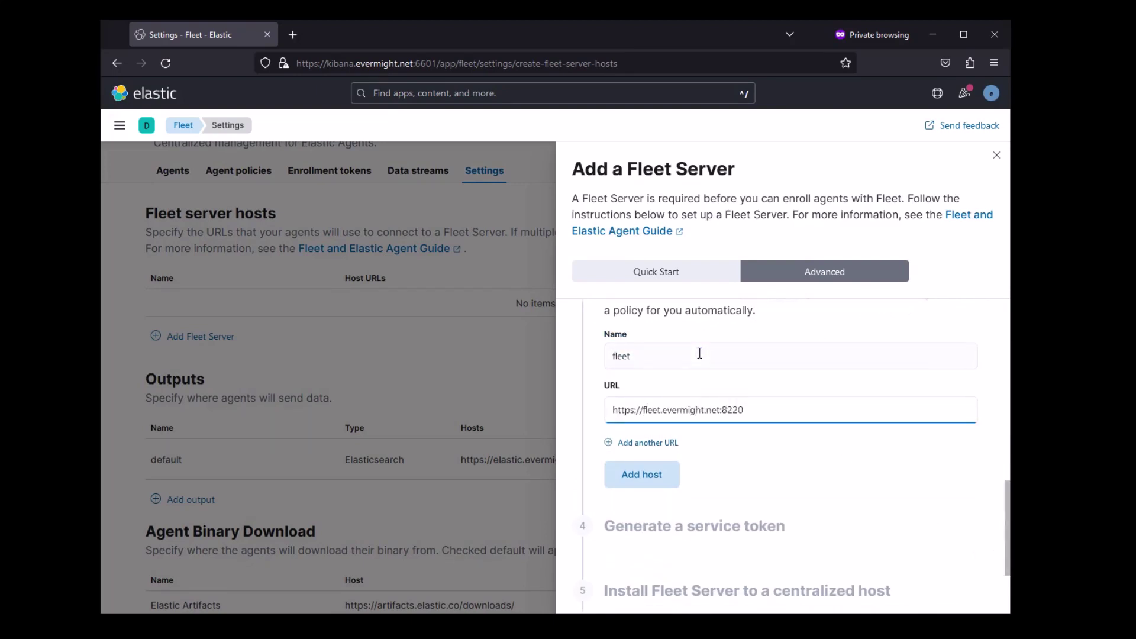
click(636, 474)
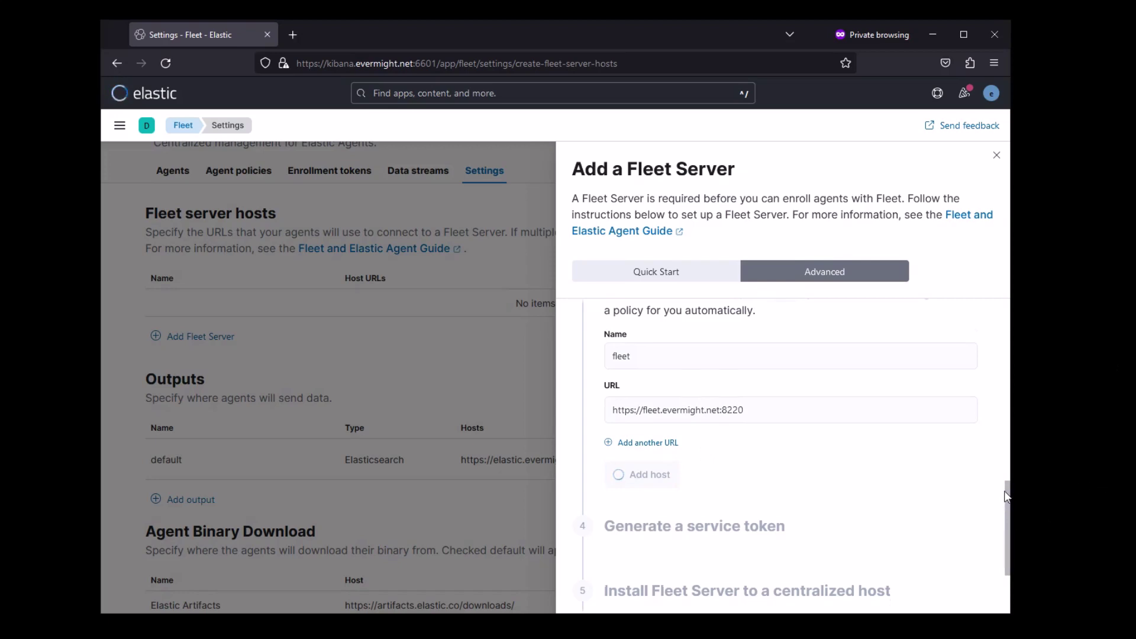
Generate the service token and copy the Linux install command
click(725, 547)
scroll(993, 567, down, 5)
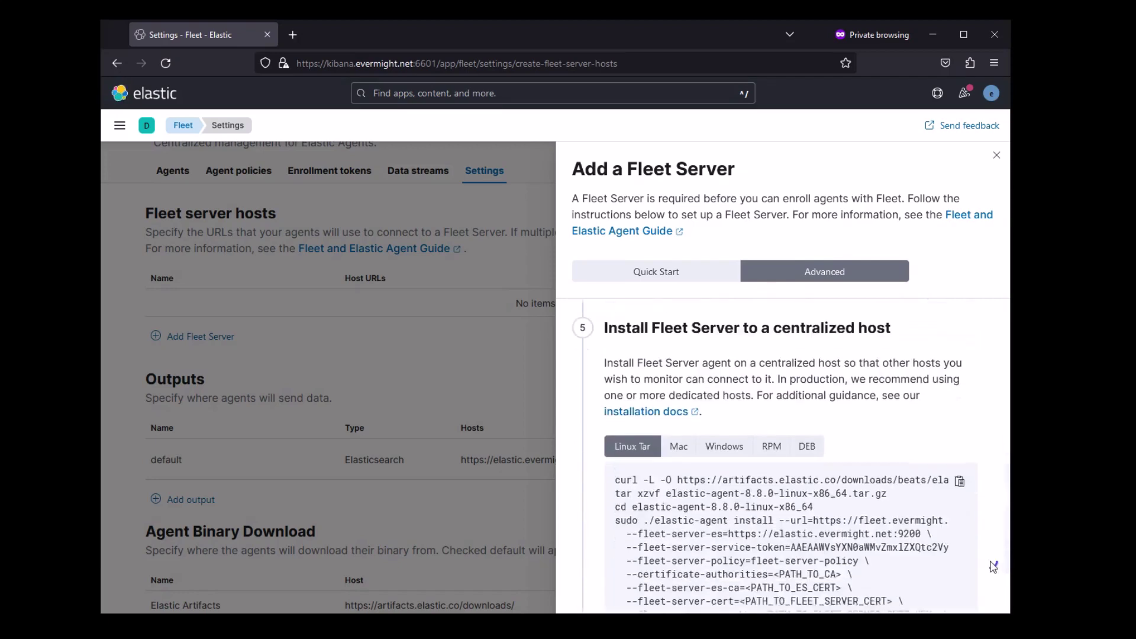
scroll(993, 567, down, 2)
click(959, 419)
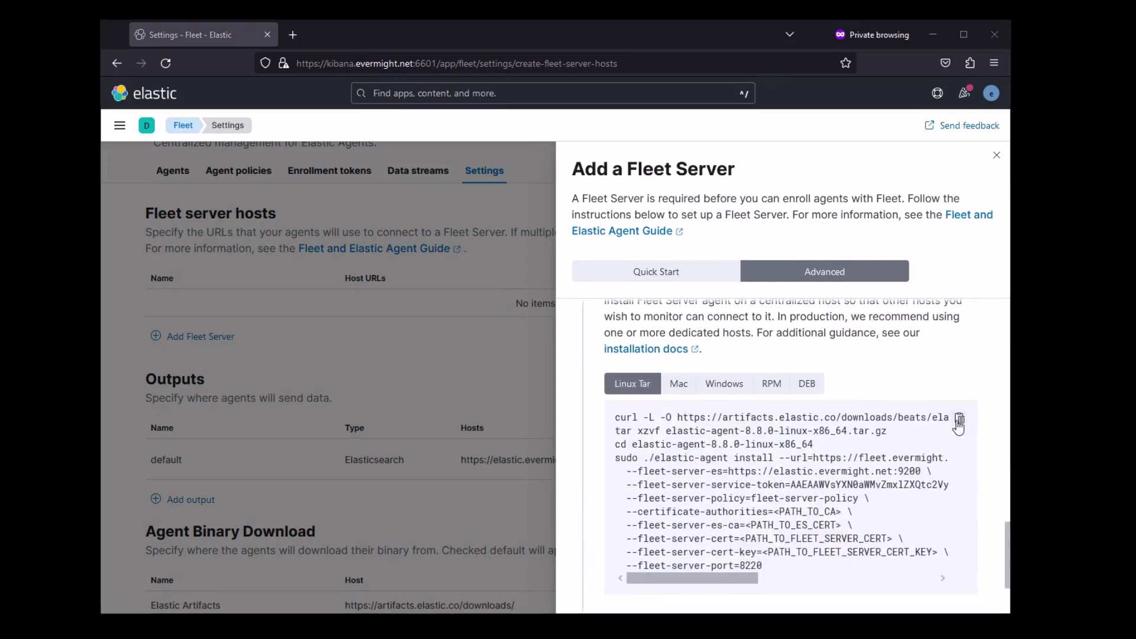
key(alt+Tab)
Create install-fleet.sh in vi and paste the Fleet Server install command into it
text(:q)
key(Return)
text(clear)
key(Return)
text(vi i)
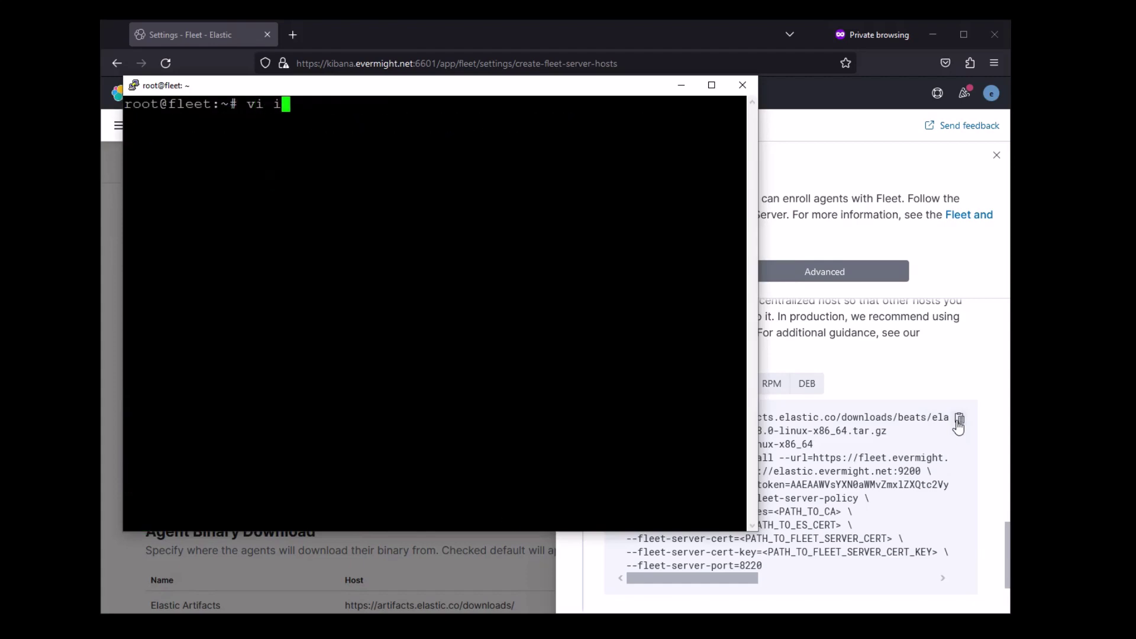
text(nstall-fleet.sh)
key(Return)
key(i)
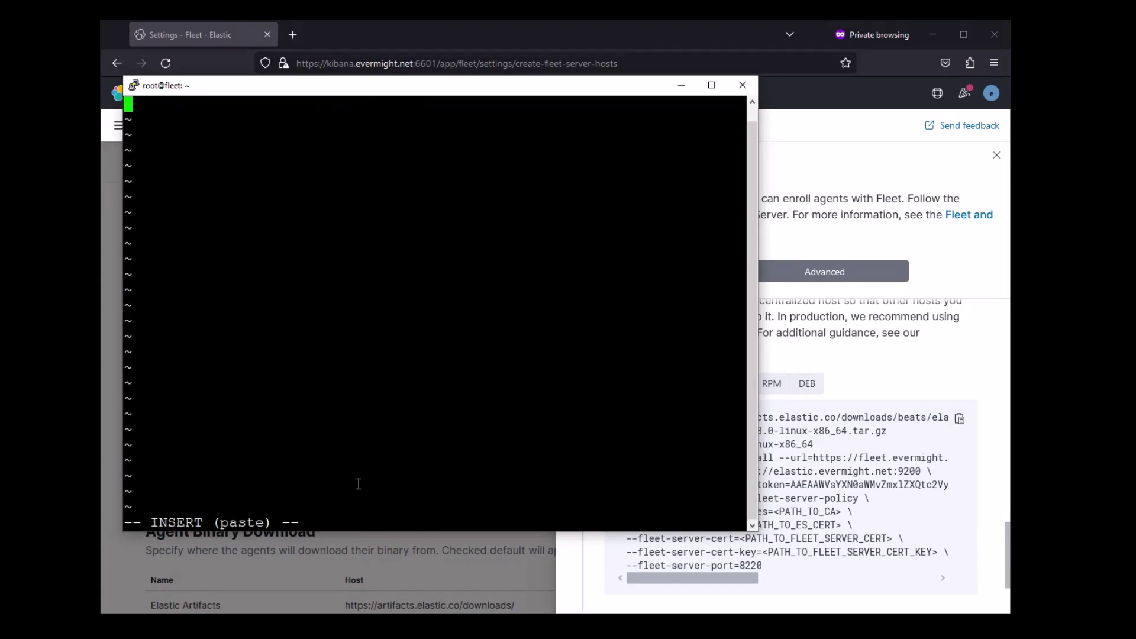
right_click(359, 484)
key(Escape)
Add a #!/bin/bash header, set the CA path to /etc/certs/ca/ca.crt, and save
key(g)
key(g)
text(O#)
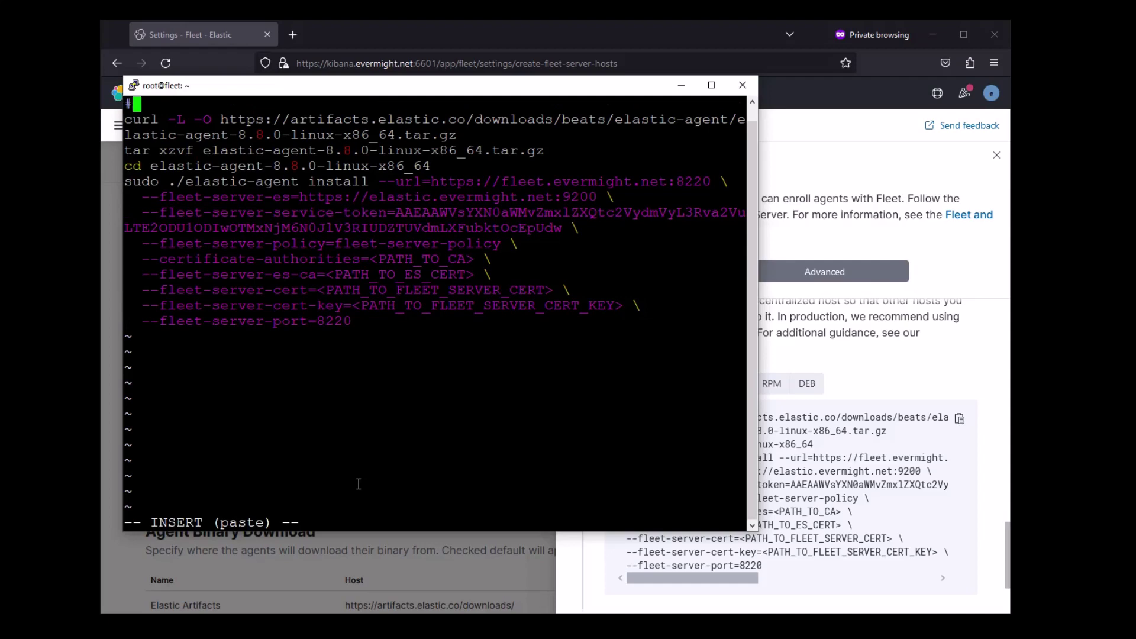
text(//bin/bash)
key(Escape)
key(j)
key(j)
key(j)
key(j)
key(j)
key(j)
key(j)
key(j)
key(j)
key(j)
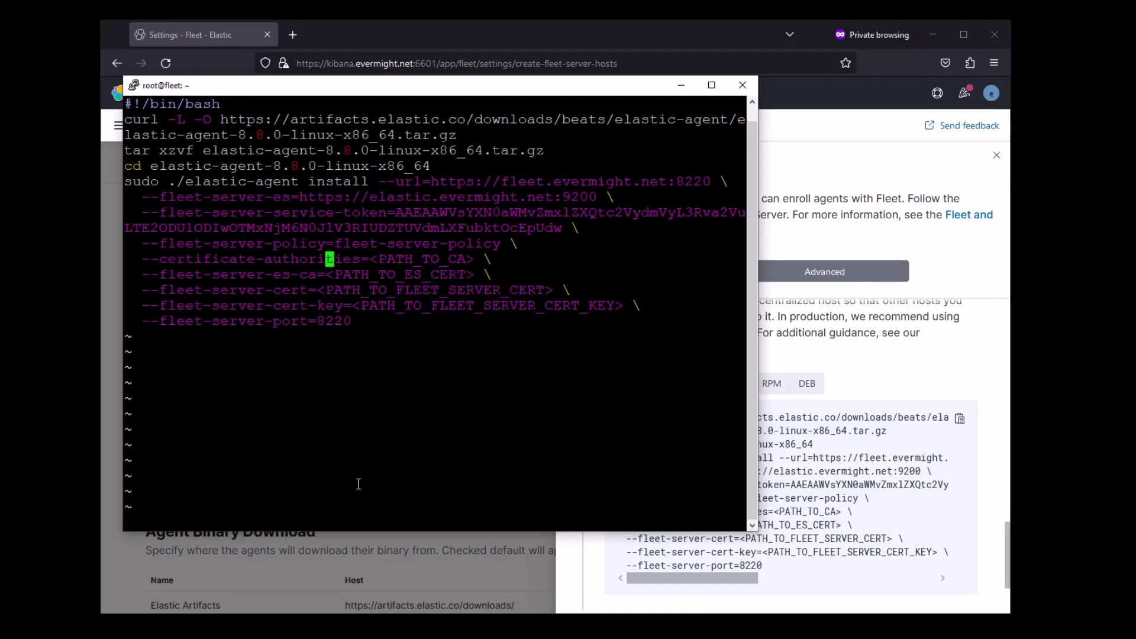
key(f=)
key(l)
key(v)
key(f>)
text(cate-authorities=/etc/certs/)
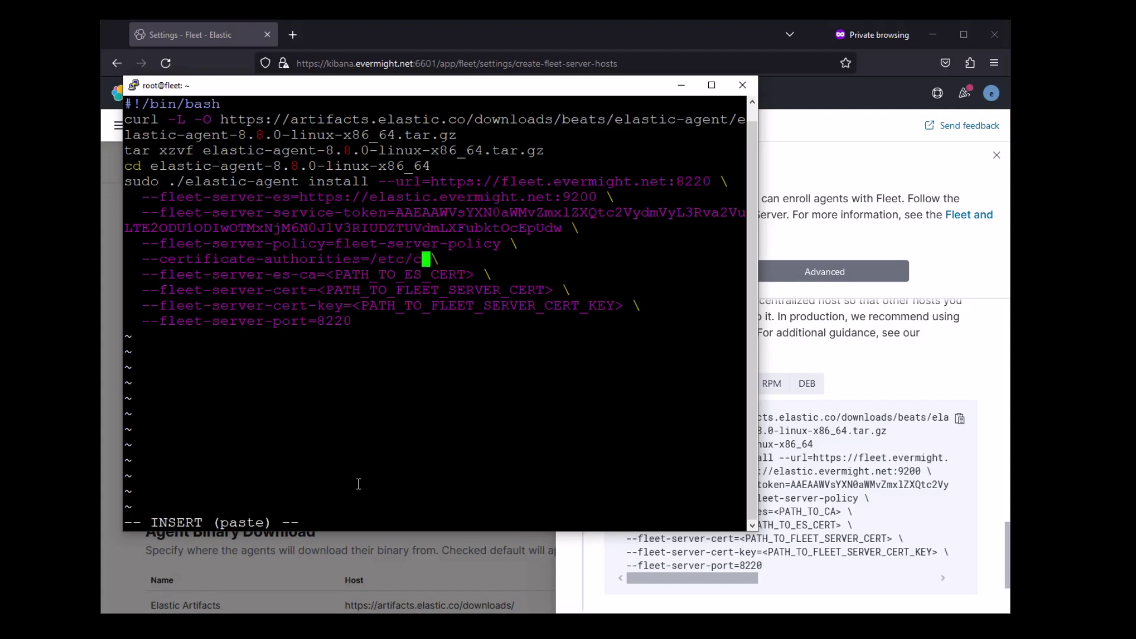
text(ca/ca.crt)
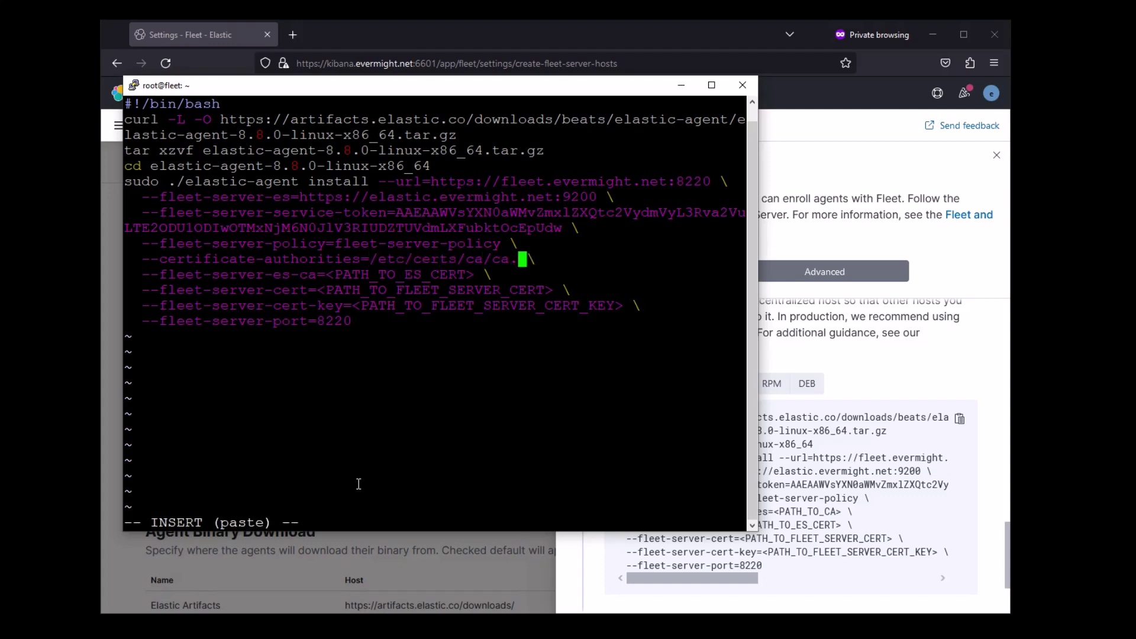
key(Escape)
text(:w)
key(Return)
Reuse the CA path for the ES CA, and set the server cert to /etc/certs/fleet.evermight.net/fleet.crt
key(v)
key(h)
key(h)
key(h)
key(h)
key(h)
key(h)
key(h)
key(h)
key(h)
key(h)
key(h)
key(h)
key(h)
key(h)
key(h)
key(h)
key(h)
key(h)
key(h)
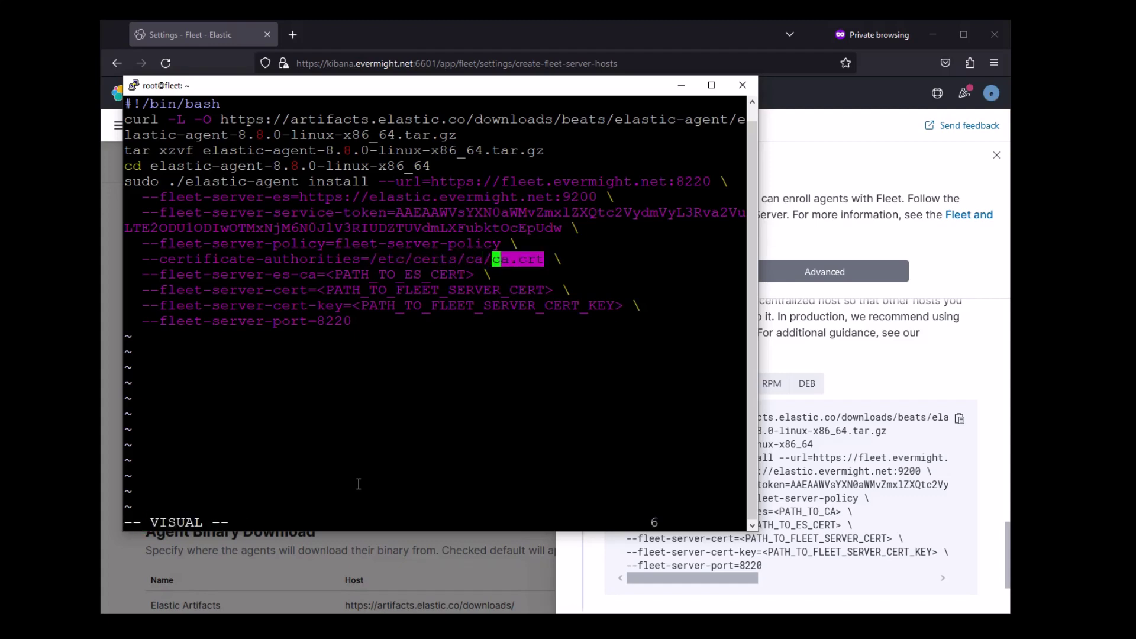
key(Escape)
key(j)
key(h)
key(h)
key(h)
key(h)
key(h)
key(v)
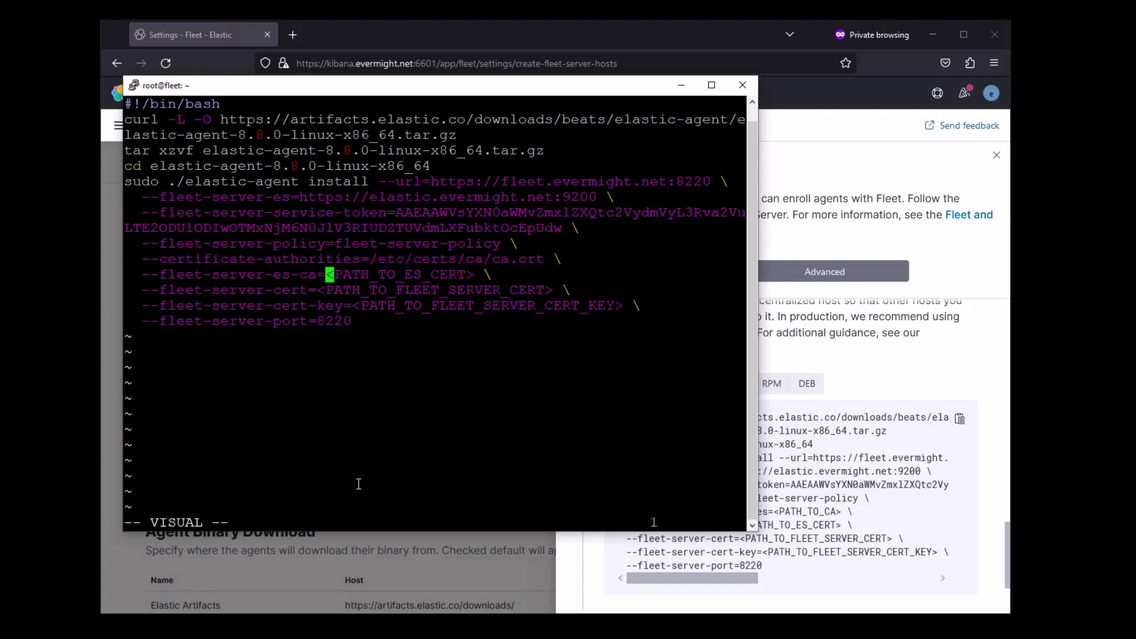
key(l)
key(l)
key(l)
key(l)
key(l)
key(l)
key(l)
key(l)
key(l)
key(l)
key(l)
key(l)
key(l)
key(l)
key(l)
key(l)
key(l)
key(h)
key(p)
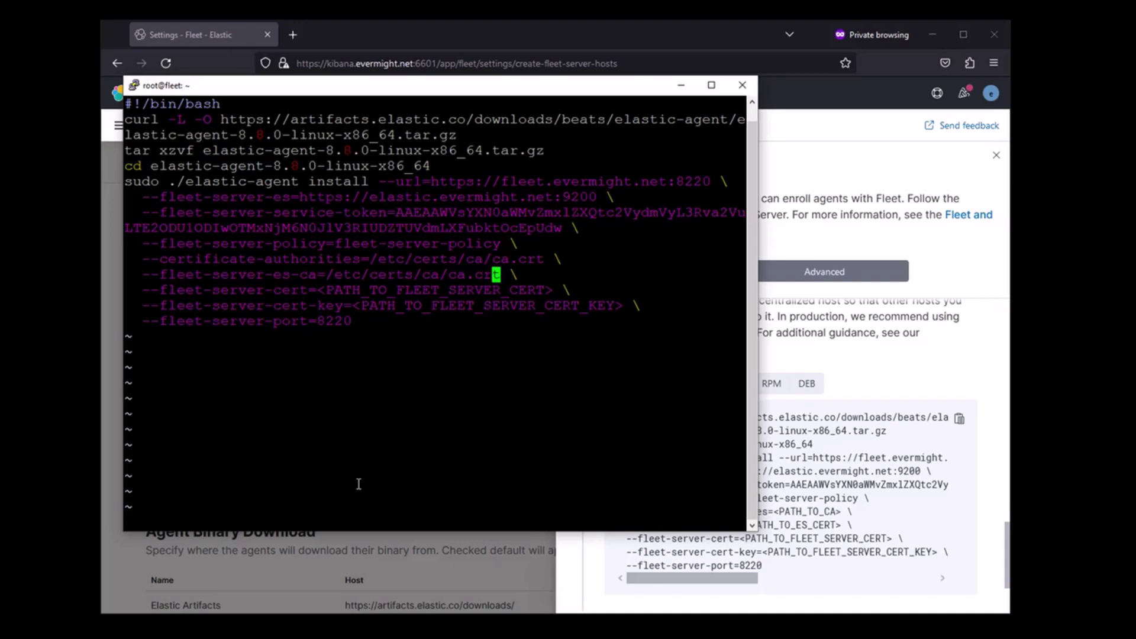
key(j)
text(bhvE)
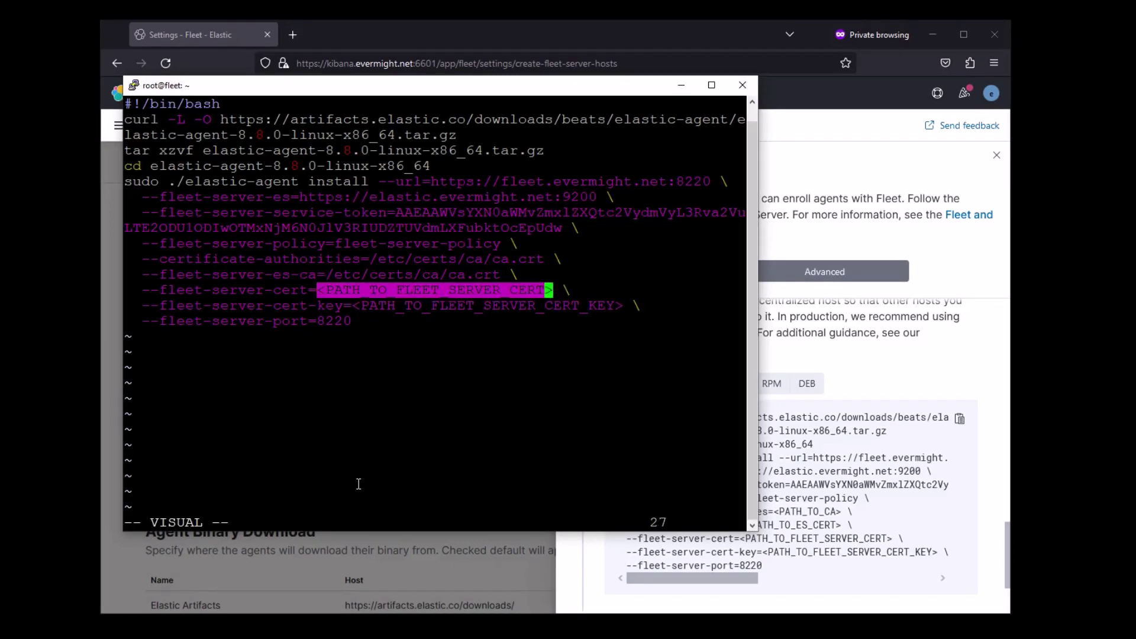
text(c/etc/certs/fleet.evermight.net/fleet)
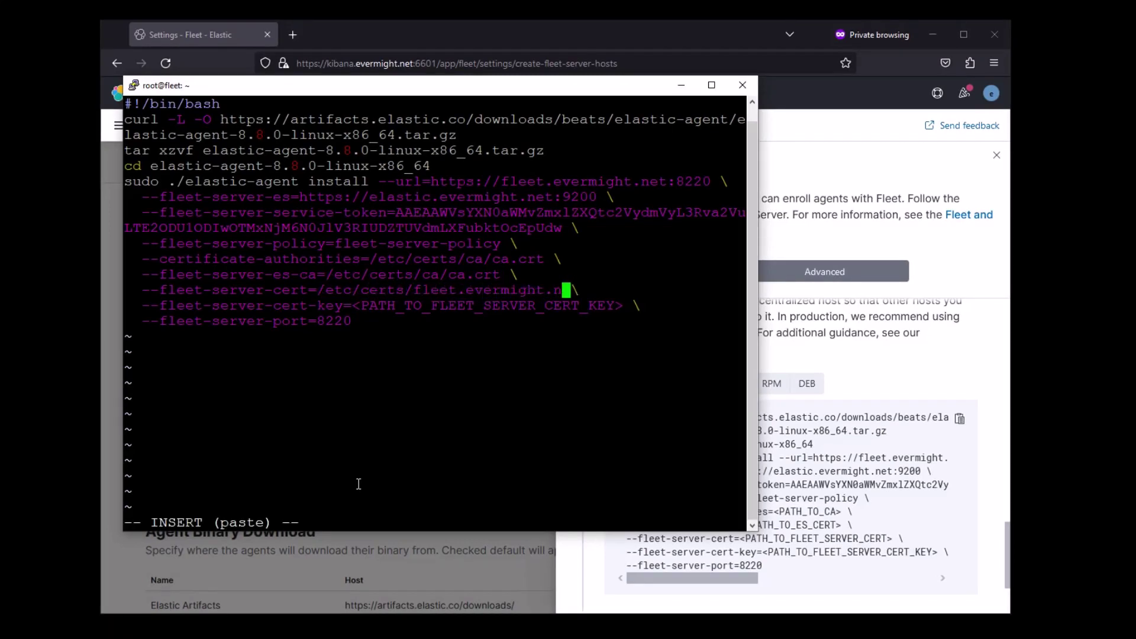
text(.crt)
key(Escape)
Point the script's cert-key argument at fleet.key instead of the .crt path, then quit vi
key(v)
key(b)
key(b)
key(b)
key(b)
key(b)
key(b)
key(b)
key(b)
key(b)
key(b)
key(b)
key(b)
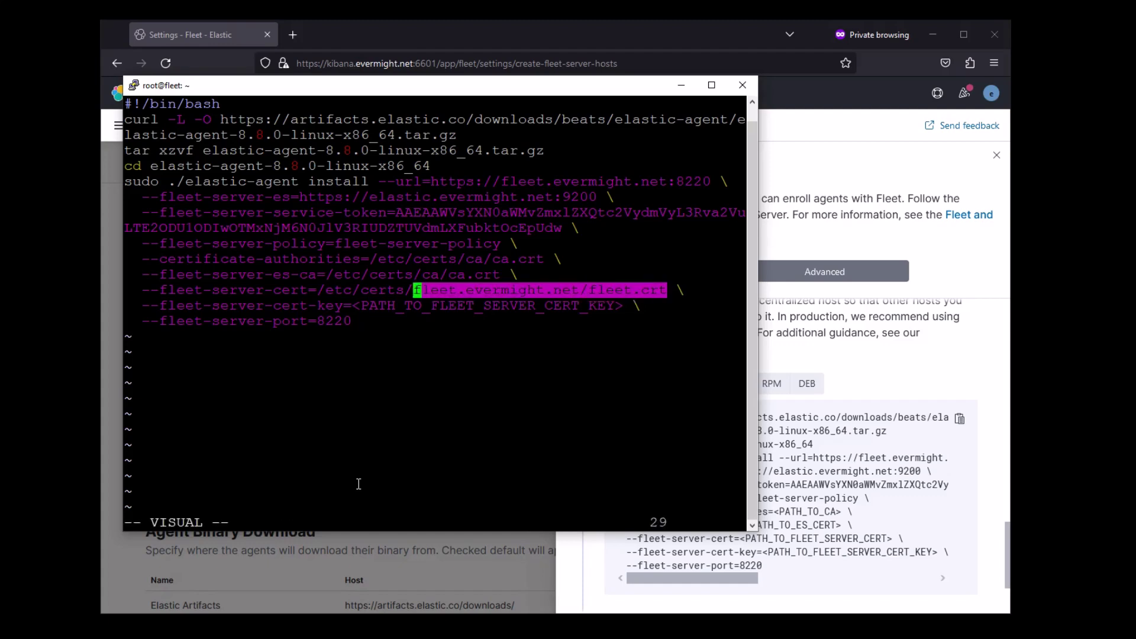
key(h)
key(h)
key(h)
key(h)
key(y)
key(j)
key(l)
key(l)
key(l)
key(l)
key(v)
key(E)
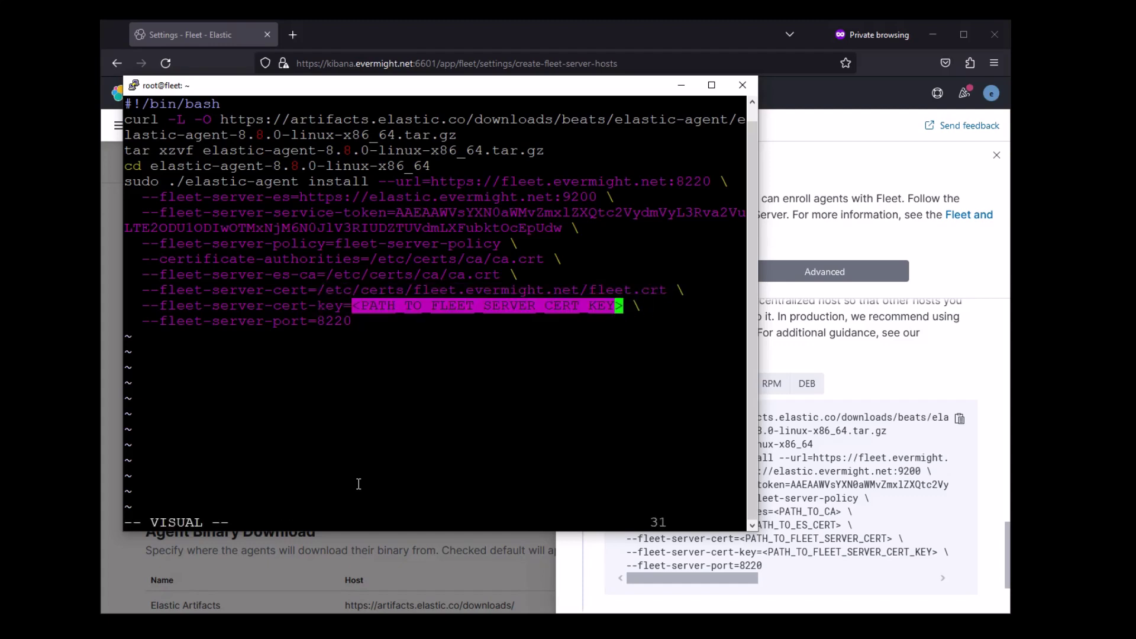
text(pciwkey)
key(Escape)
text(:q)
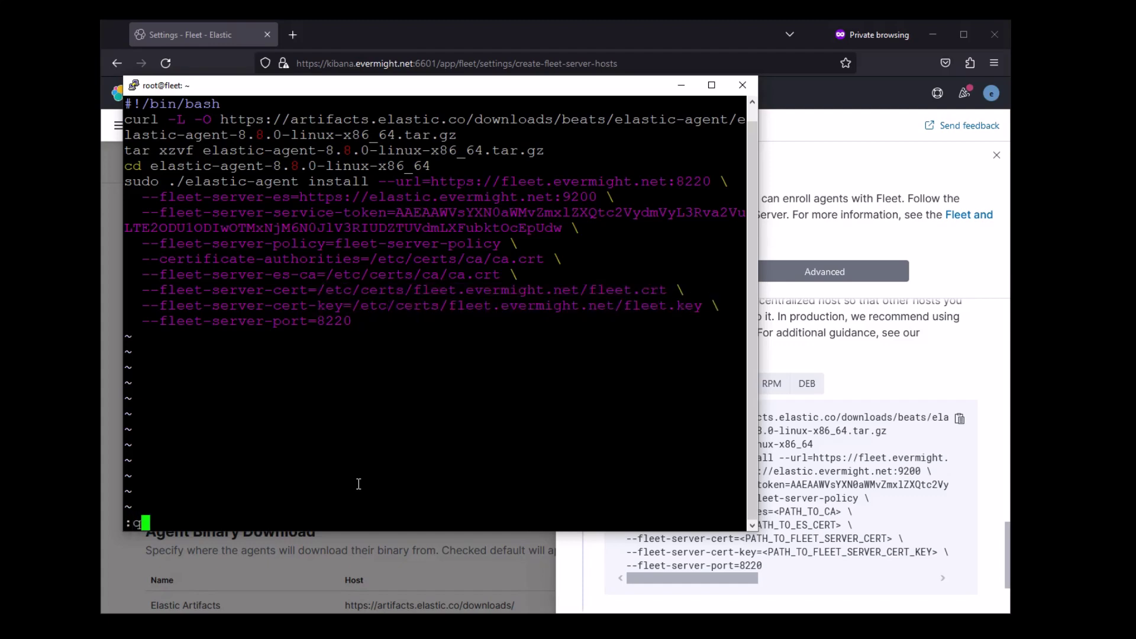
key(Return)
Make install-fleet.sh executable, run it, confirm the Elastic Agent install with Y, and clear the terminal
text(chmod +)
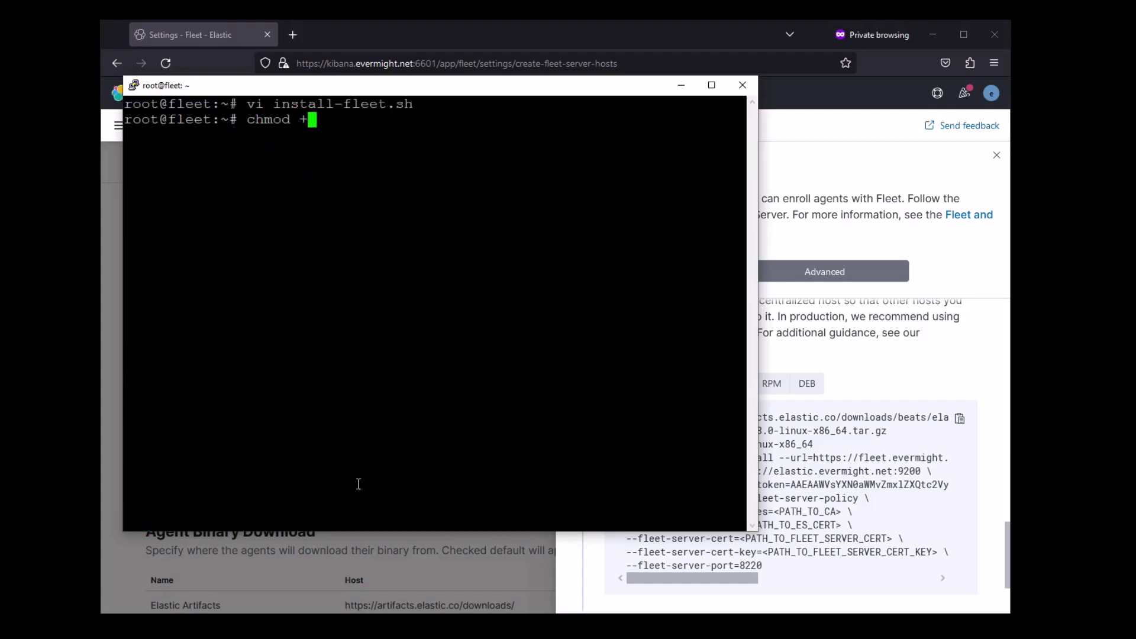
text(x install-fleet.sh)
key(Return)
text(./install-fleet.sh)
key(Return)
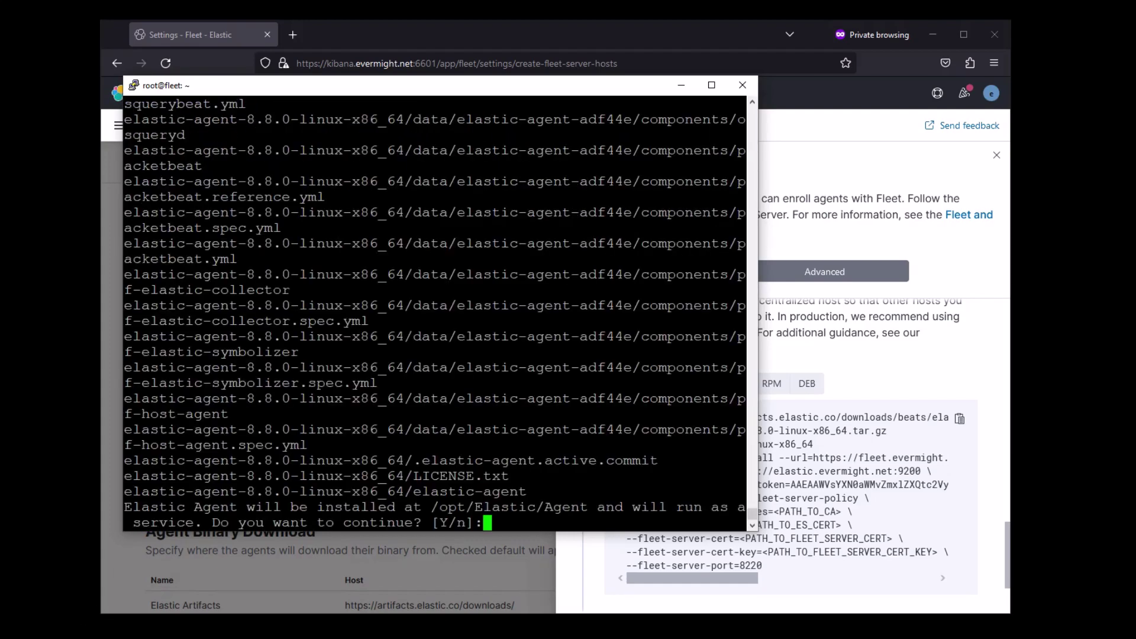
text(Y)
key(Return)
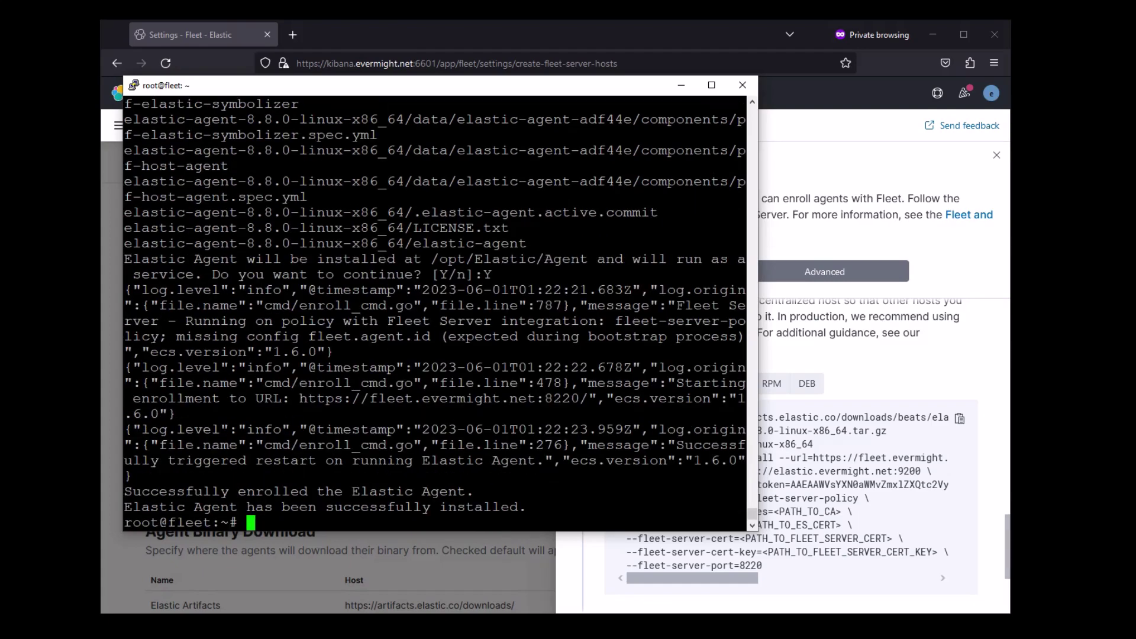
text(clear)
key(Return)
key(alt+Tab)
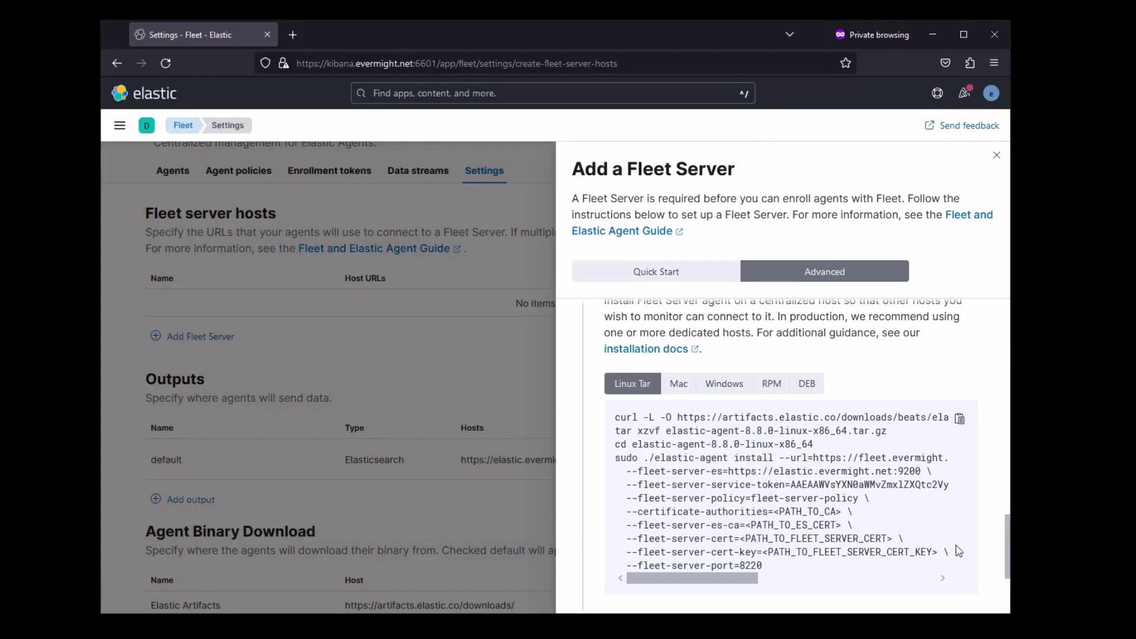
Close the Add a Fleet Server panel and show the Fleet agents list with the healthy fleet host
scroll(1009, 553, down, 3)
click(189, 134)
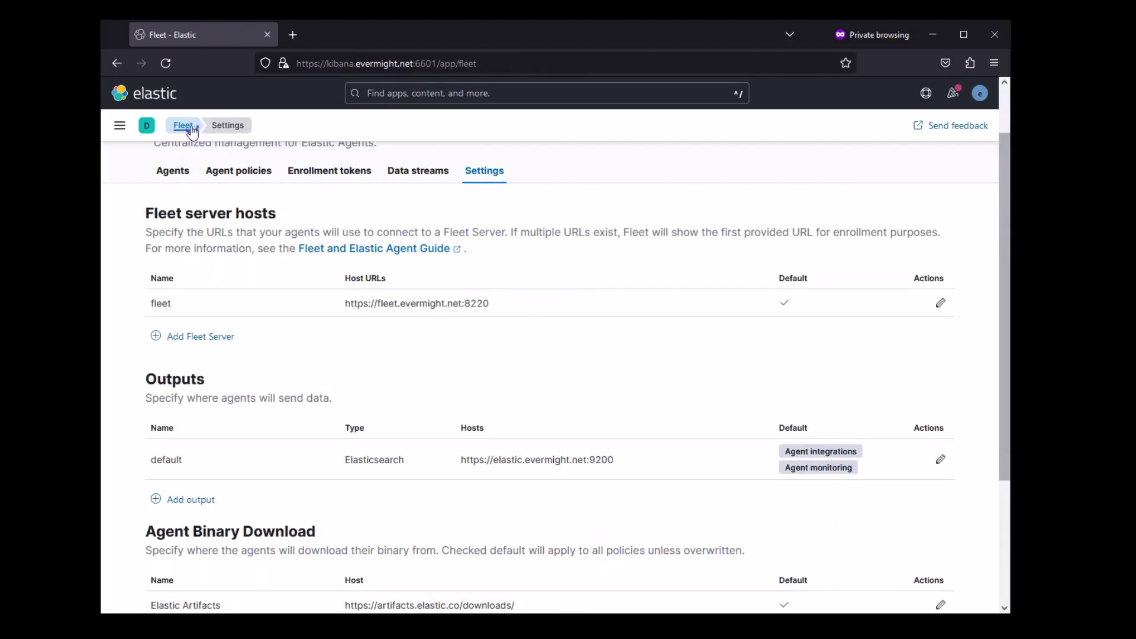
click(188, 127)
click(166, 63)
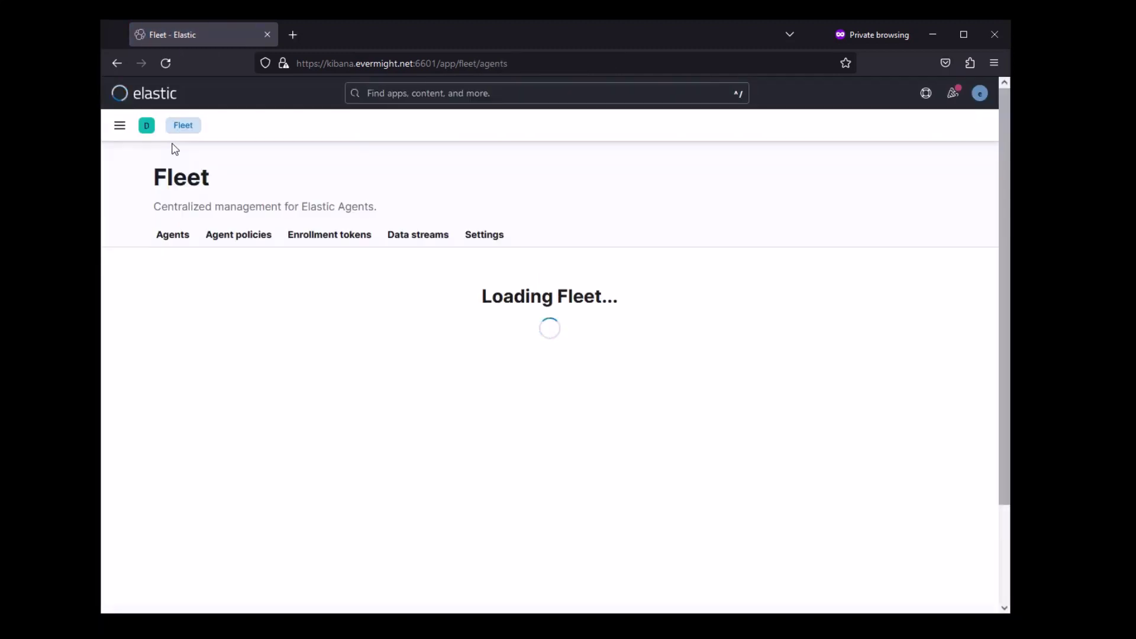
Go to the Integrations catalogue from the main navigation menu
click(119, 128)
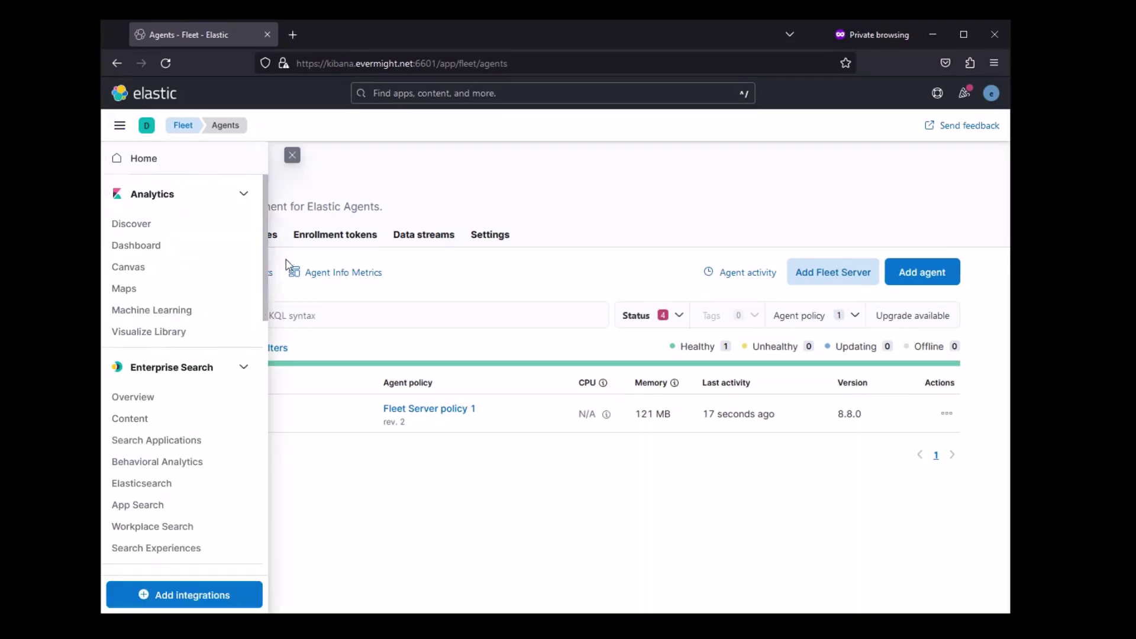
scroll(261, 538, down, 10)
click(142, 480)
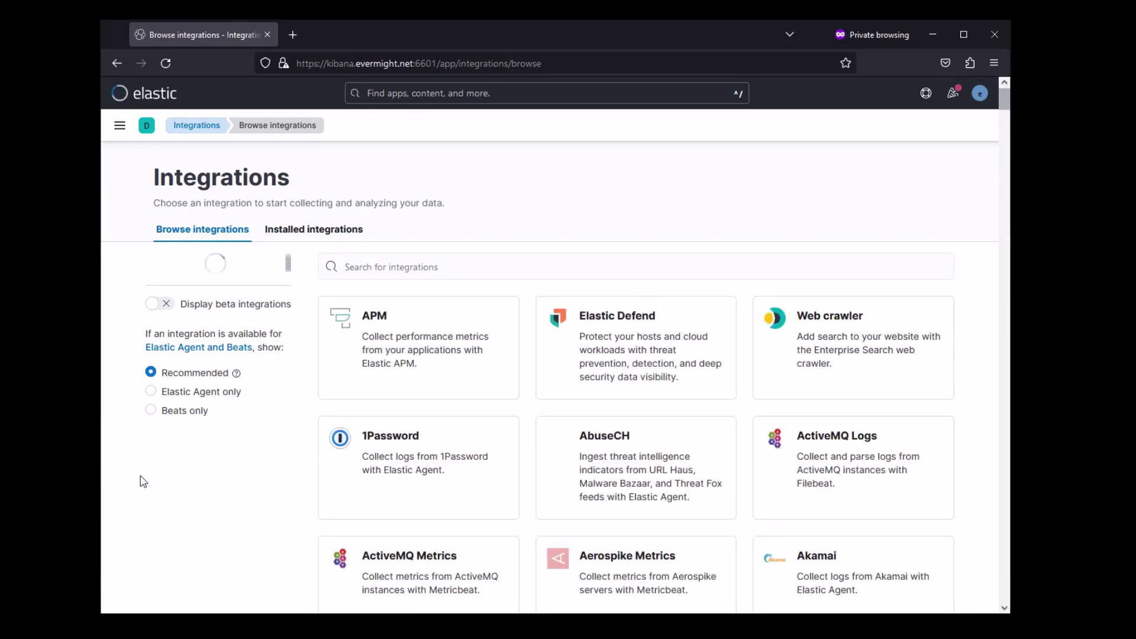
Launch Event Viewer as administrator from the Start search
key(super)
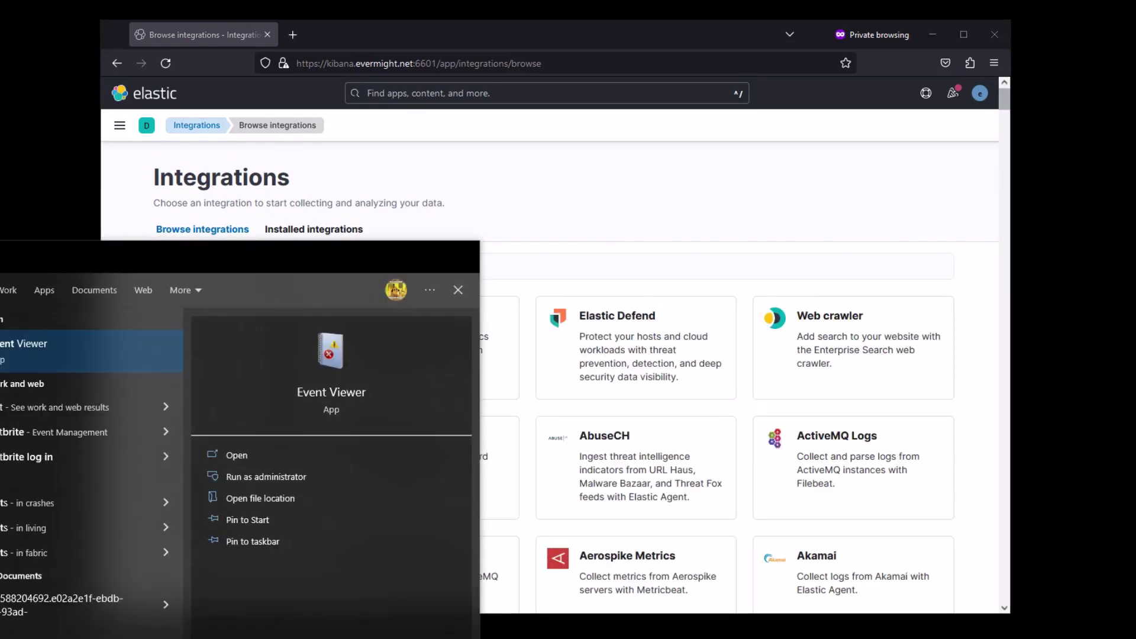
right_click(21, 360)
click(67, 373)
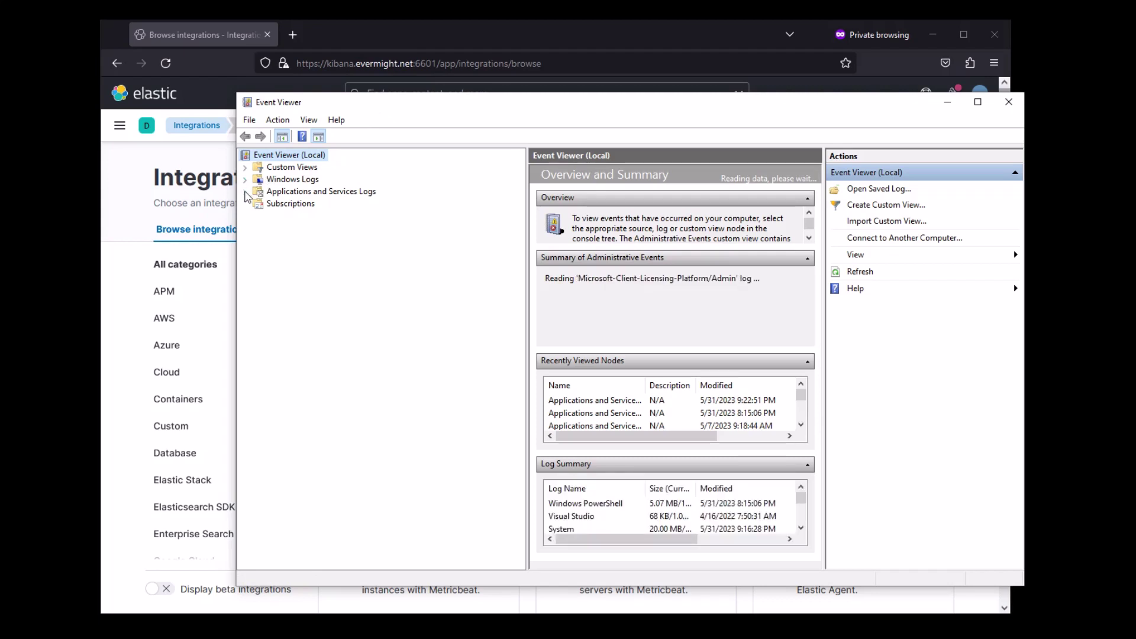
Open the WMI-Activity Operational log under Applications and Services Logs > Microsoft > Windows
click(245, 192)
click(258, 264)
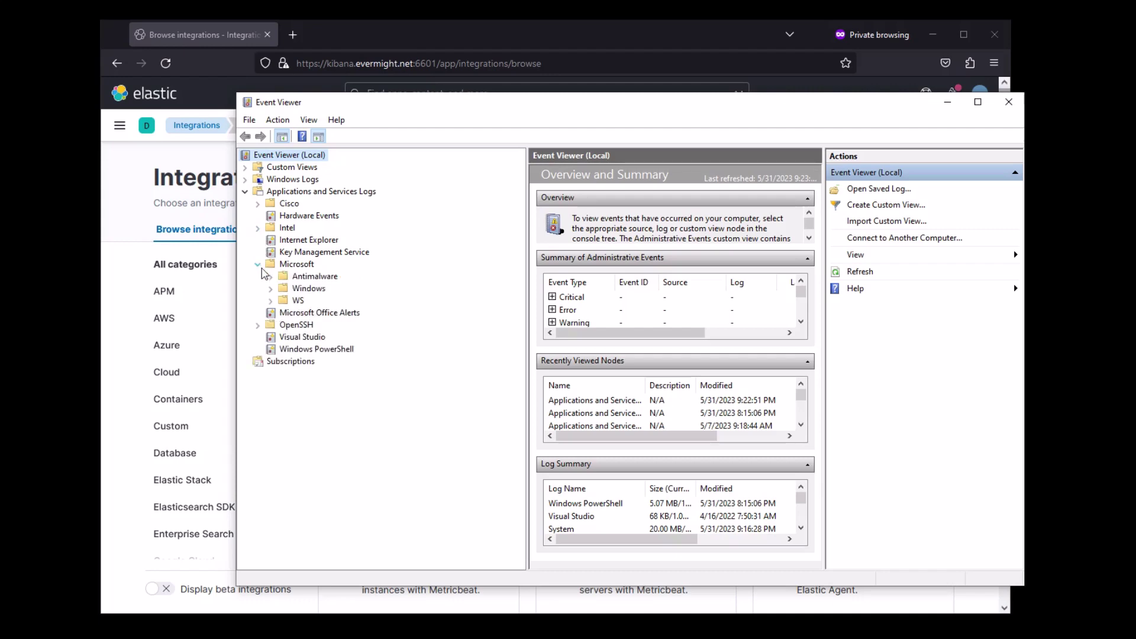
click(272, 289)
drag(520, 194, 522, 529)
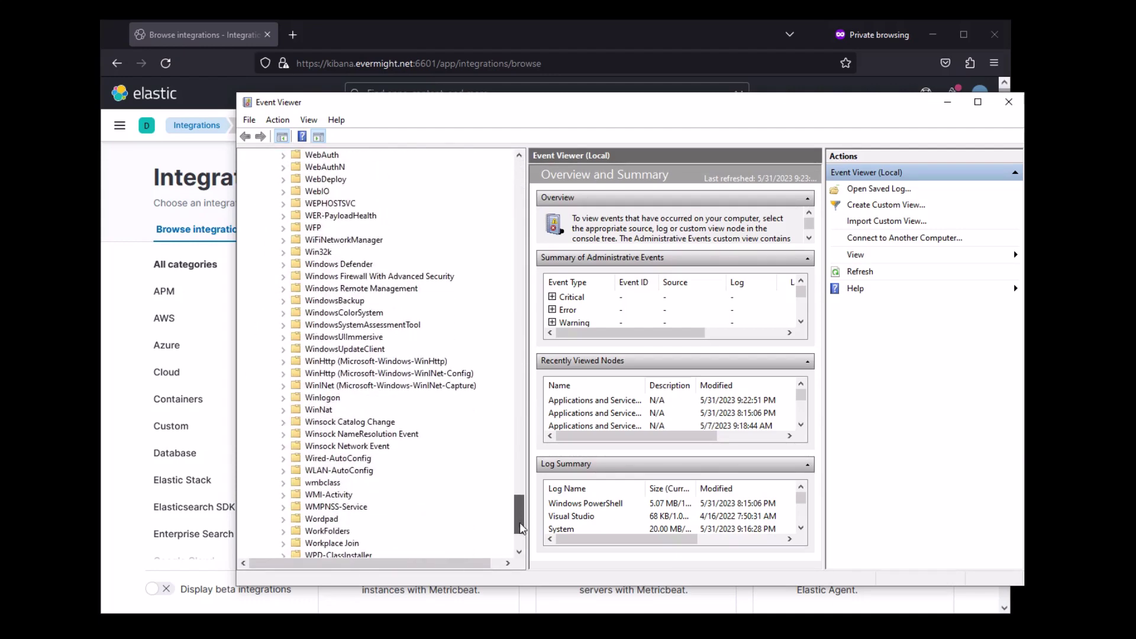
click(340, 494)
double_click(609, 188)
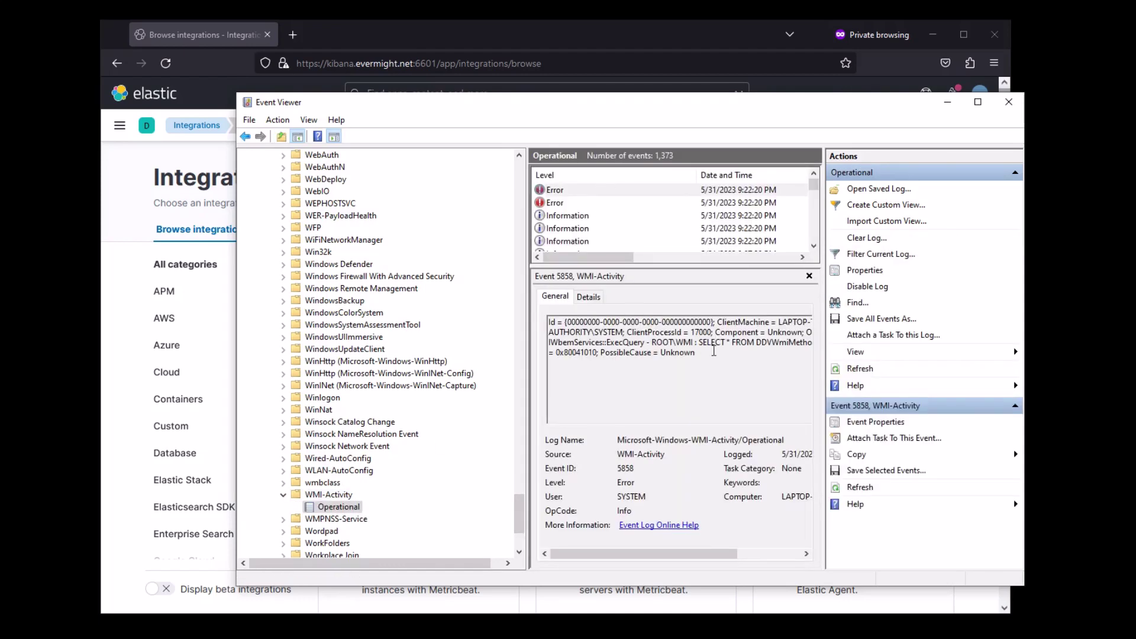
Search integrations for 'windows' and open the Custom Windows Event Logs integration
click(234, 40)
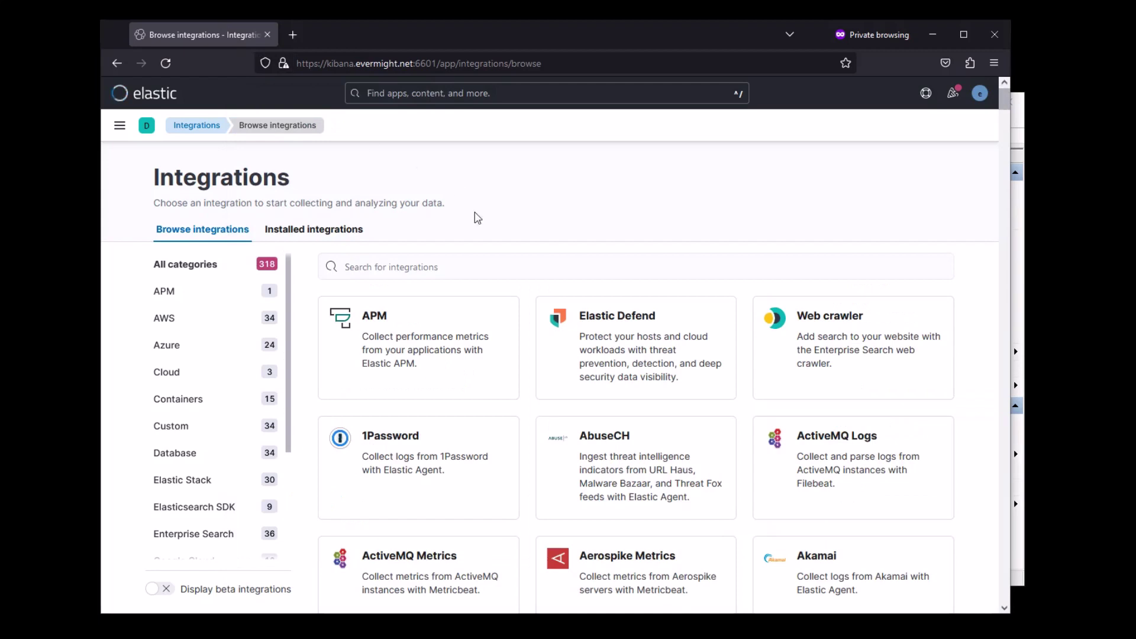
click(472, 265)
text(windows)
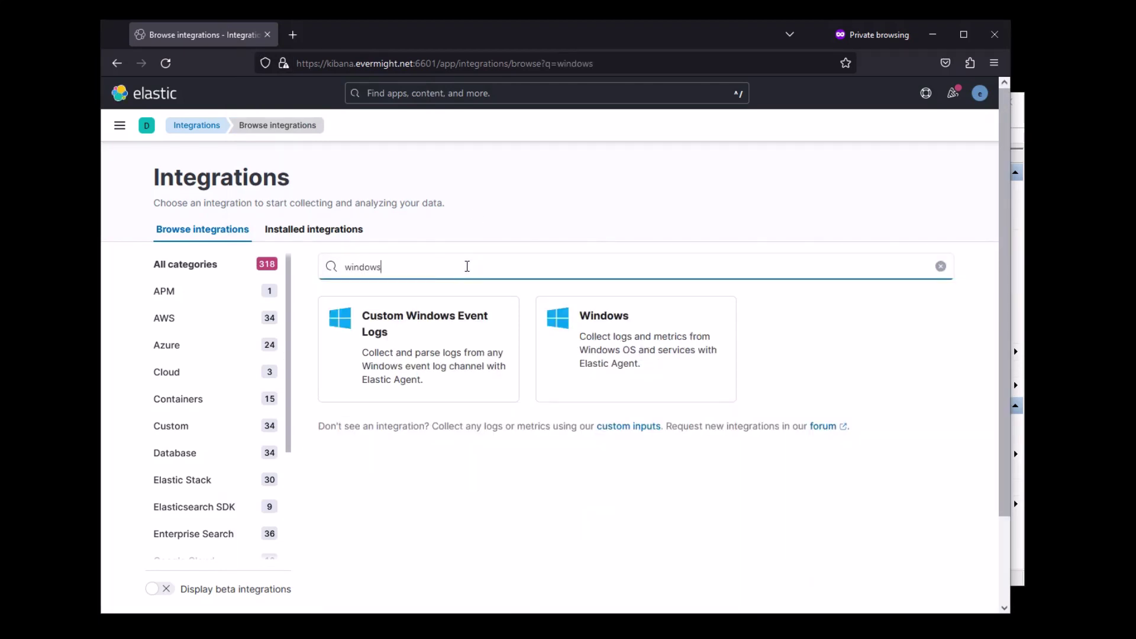
click(460, 305)
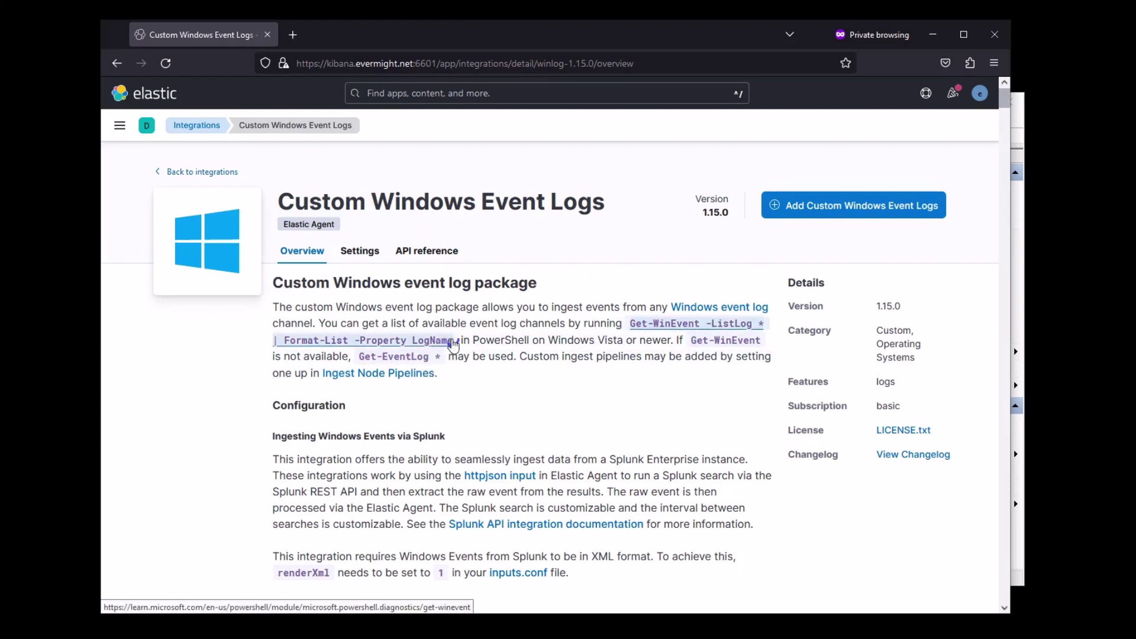
Run Get-WinEvent -ListLog * | Format-List -Property LogName in an administrator PowerShell console
key(super)
text(powersh)
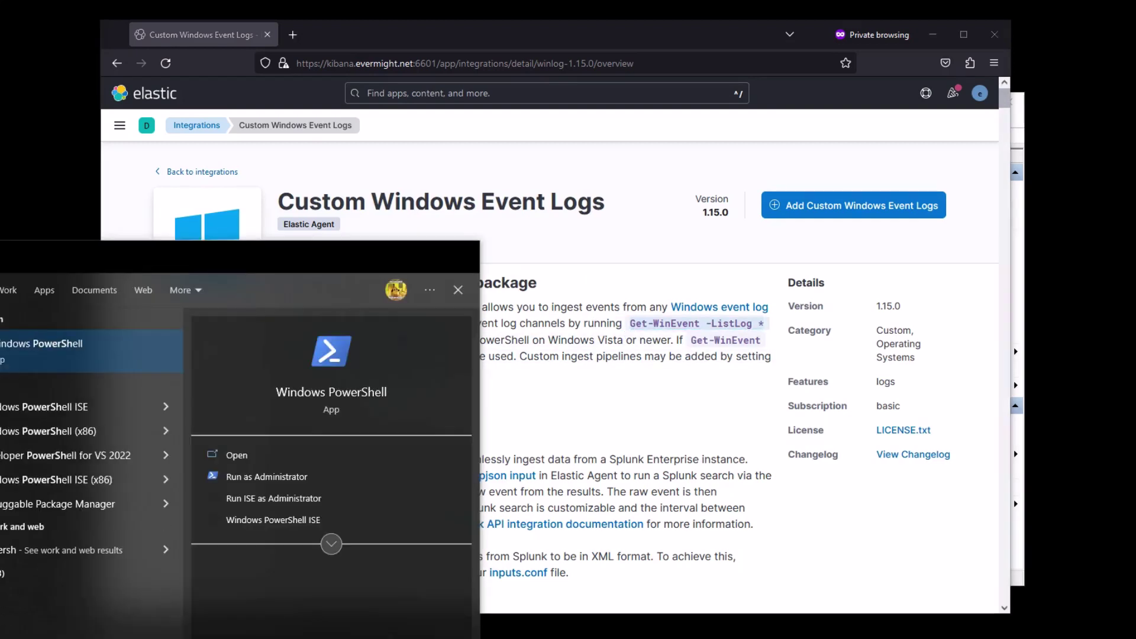
right_click(117, 349)
click(145, 363)
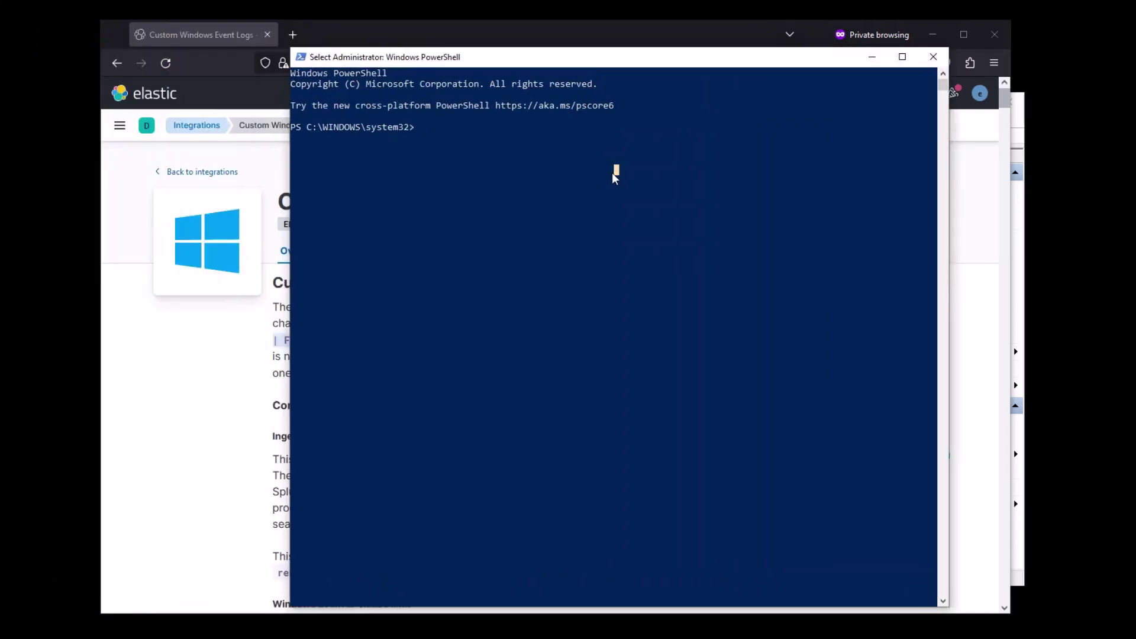
text(Get-WinEvent -ListLog * | Format-List -Property LogName)
key(Return)
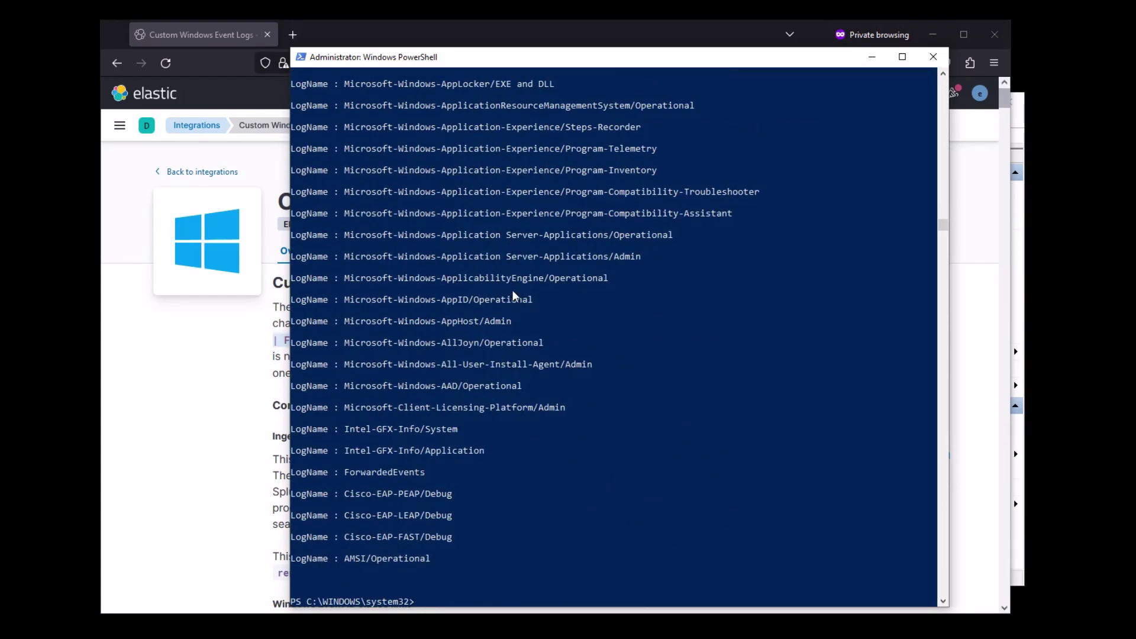
click(172, 401)
Fill the Channel Name with Microsoft-Windows-WMI-Activity/Operational, copied from the PowerShell log list
click(846, 206)
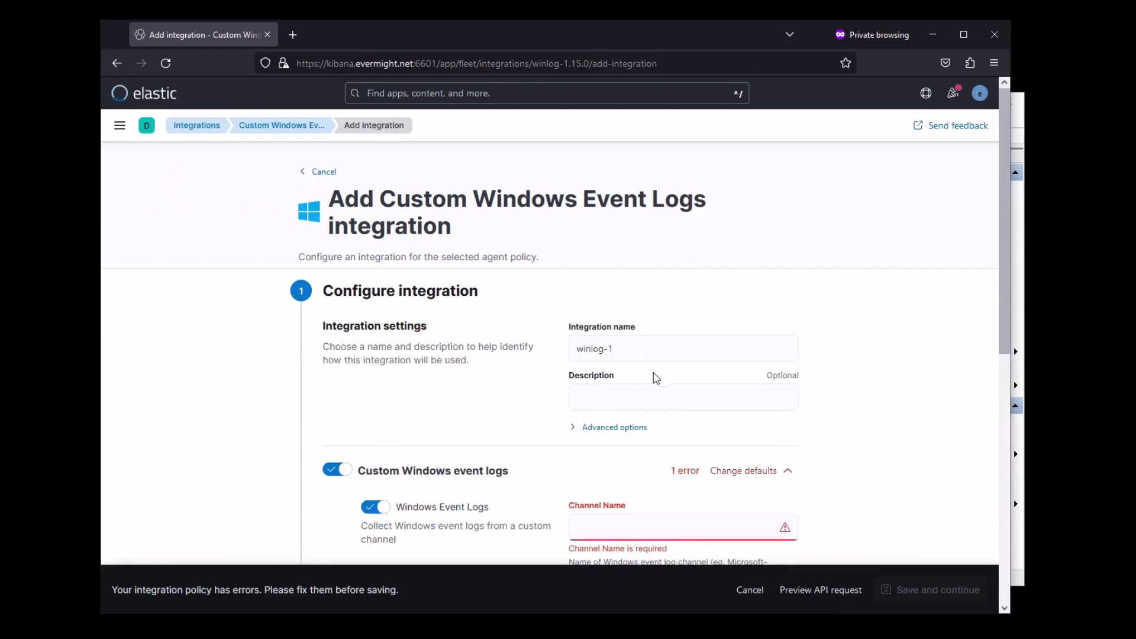
scroll(1005, 355, down, 1)
scroll(1004, 355, down, 2)
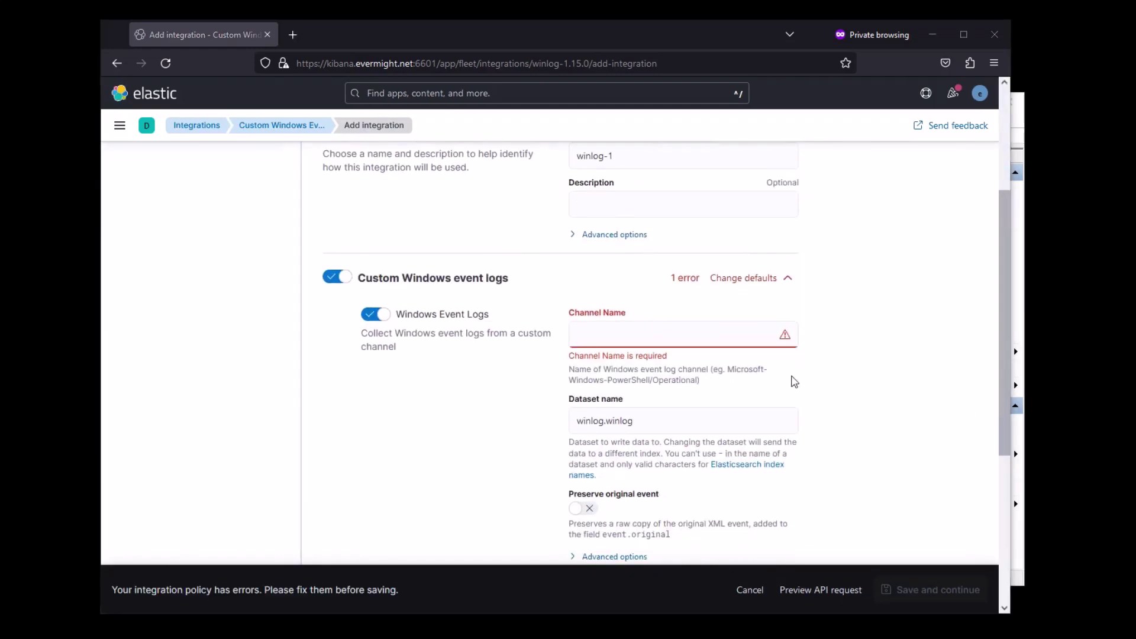
key(alt+Tab)
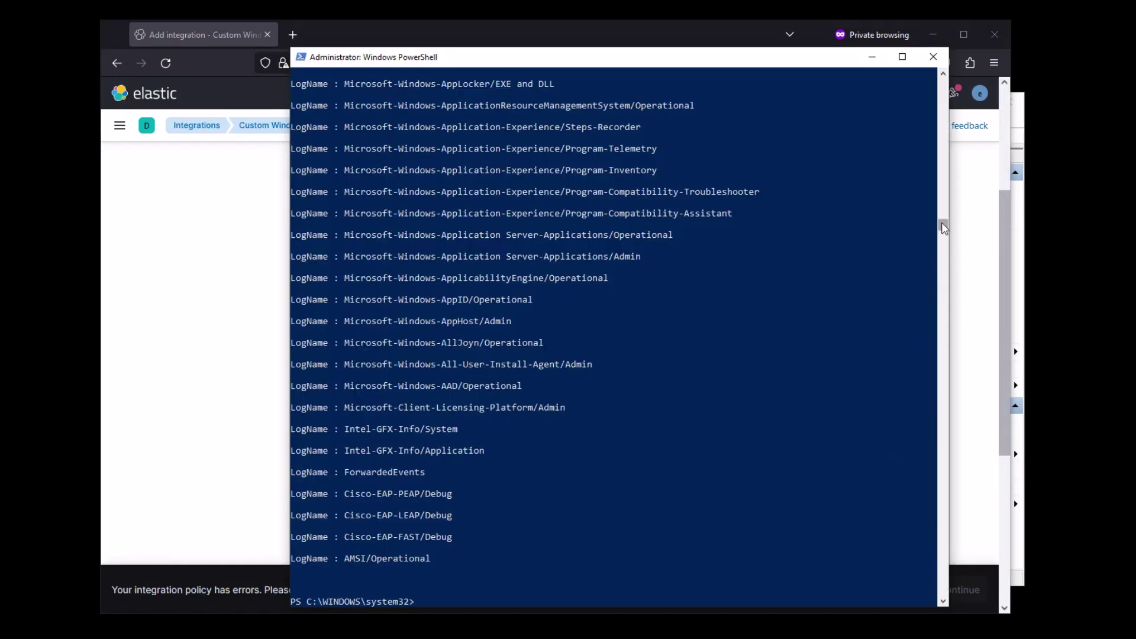
drag(944, 229, 946, 96)
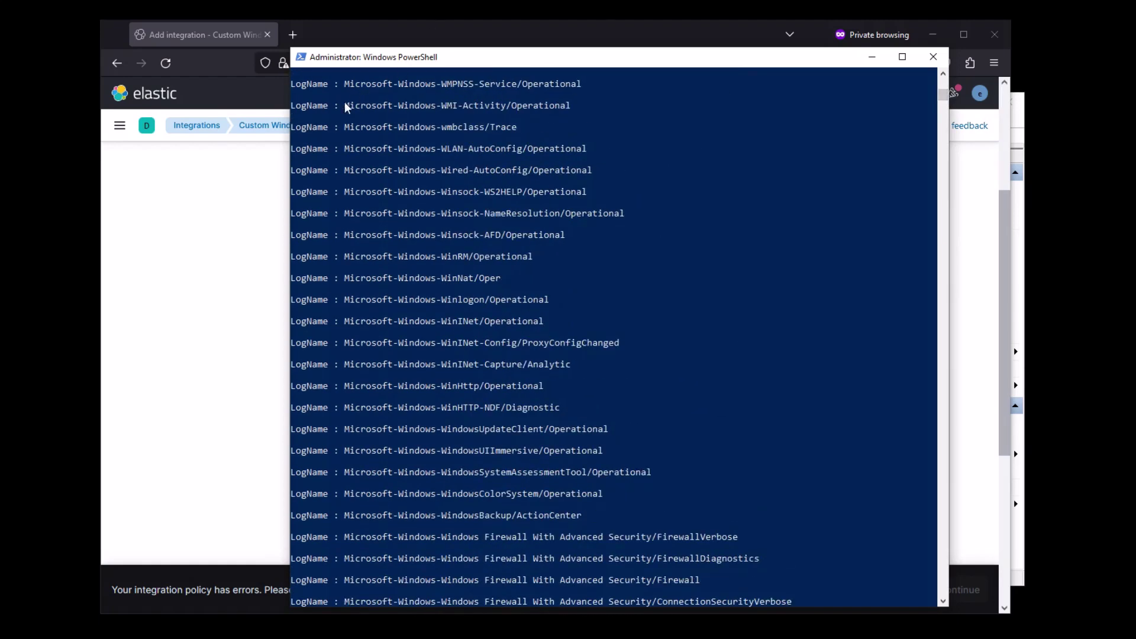
drag(344, 102, 569, 102)
right_click(559, 104)
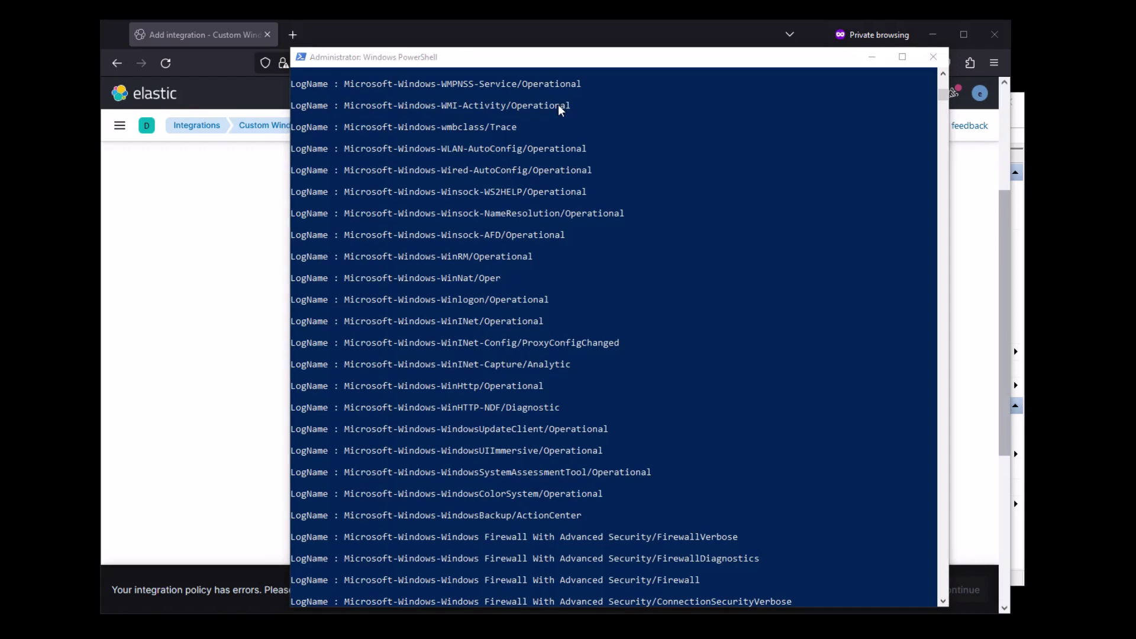
key(alt+Tab)
click(628, 330)
text(Microsoft-Windows-WMI-Activity/Operational)
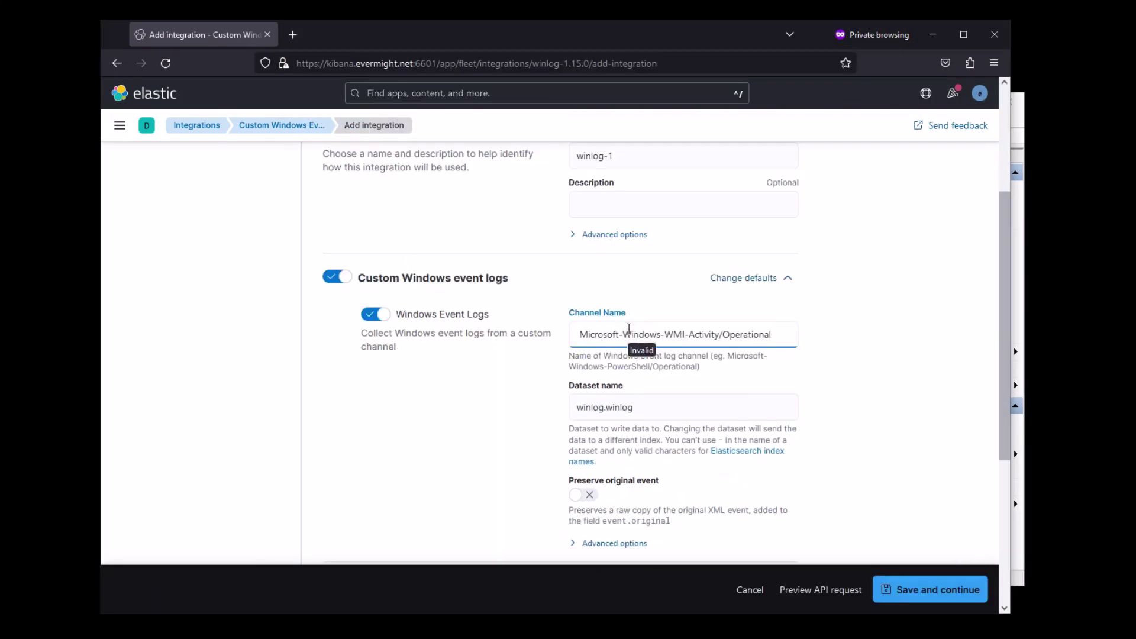
key(Home)
key(Delete)
Set the dataset name to customwindows, name the new agent policy Windows Policy, and save
triple_click(654, 409)
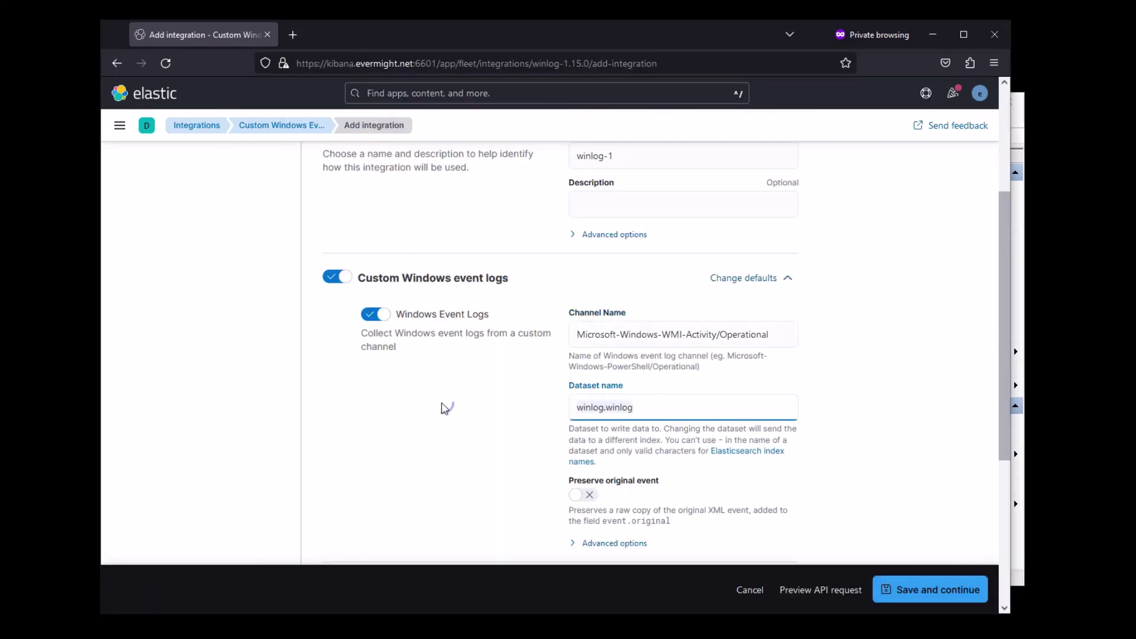
text(customwindows)
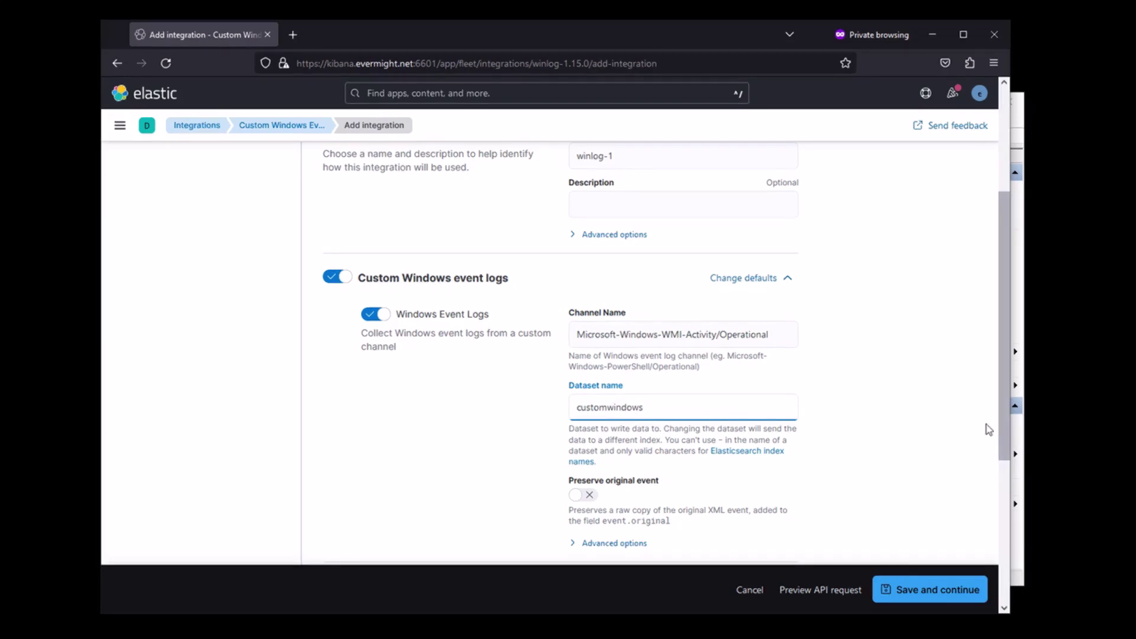
scroll(988, 429, down, 5)
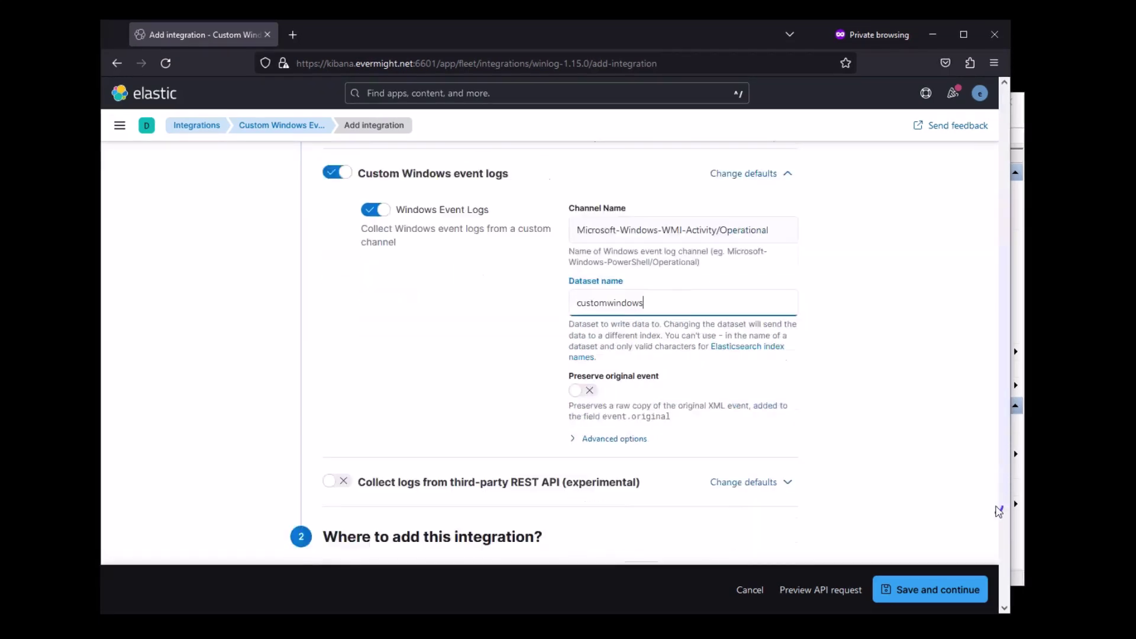
triple_click(648, 471)
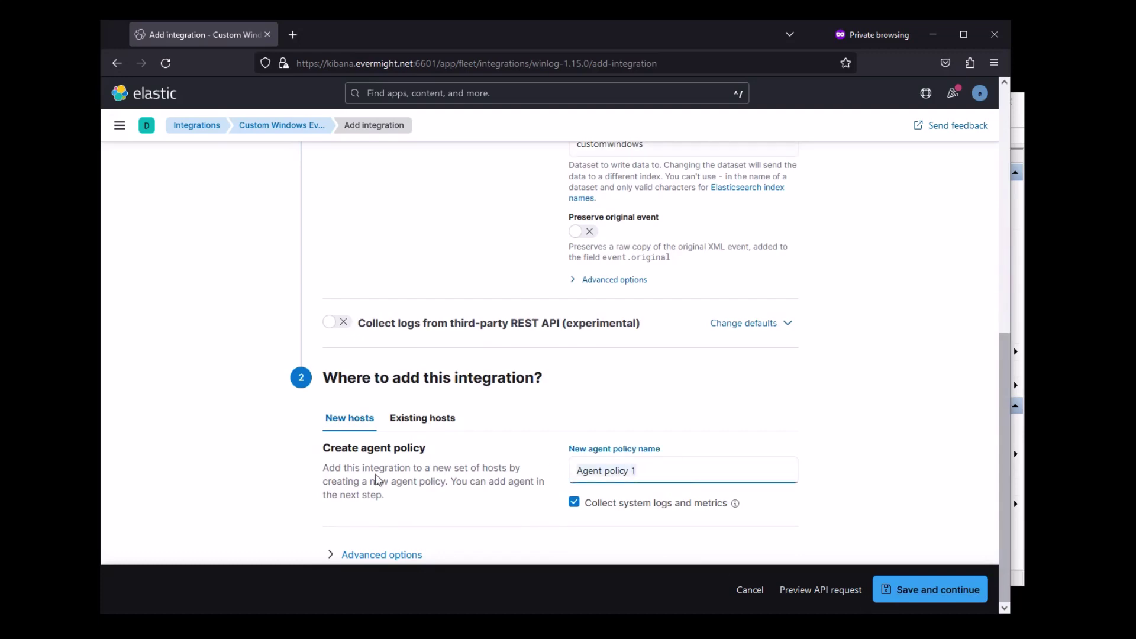
text(Windows Policy)
click(935, 590)
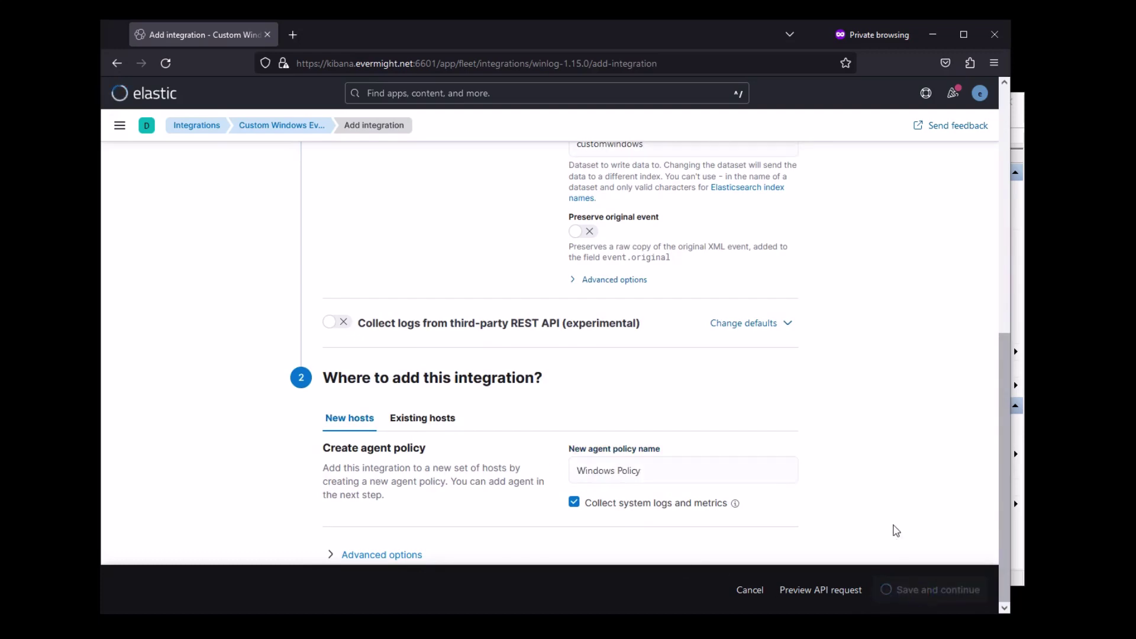
click(577, 364)
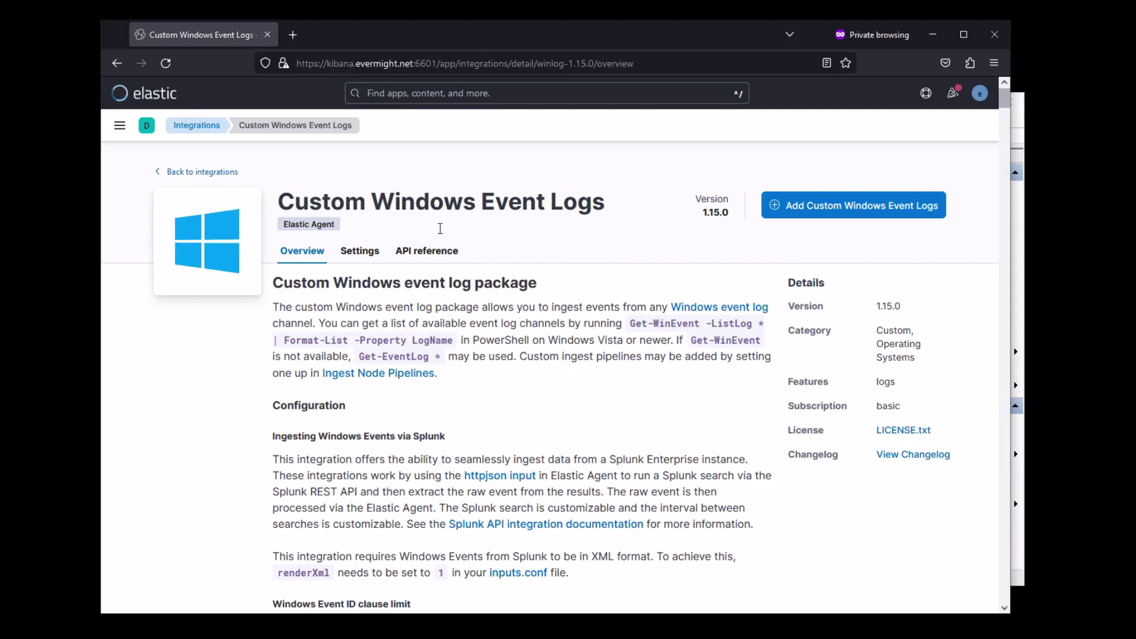
Search integrations for 'windows' and start adding the Windows integration
click(197, 127)
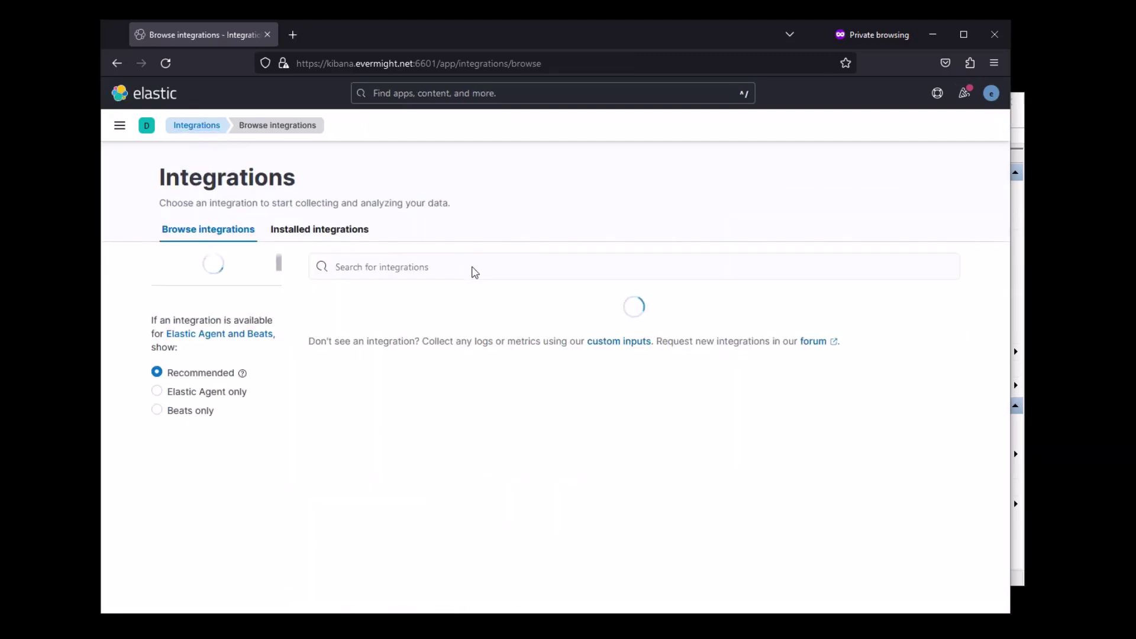
click(472, 268)
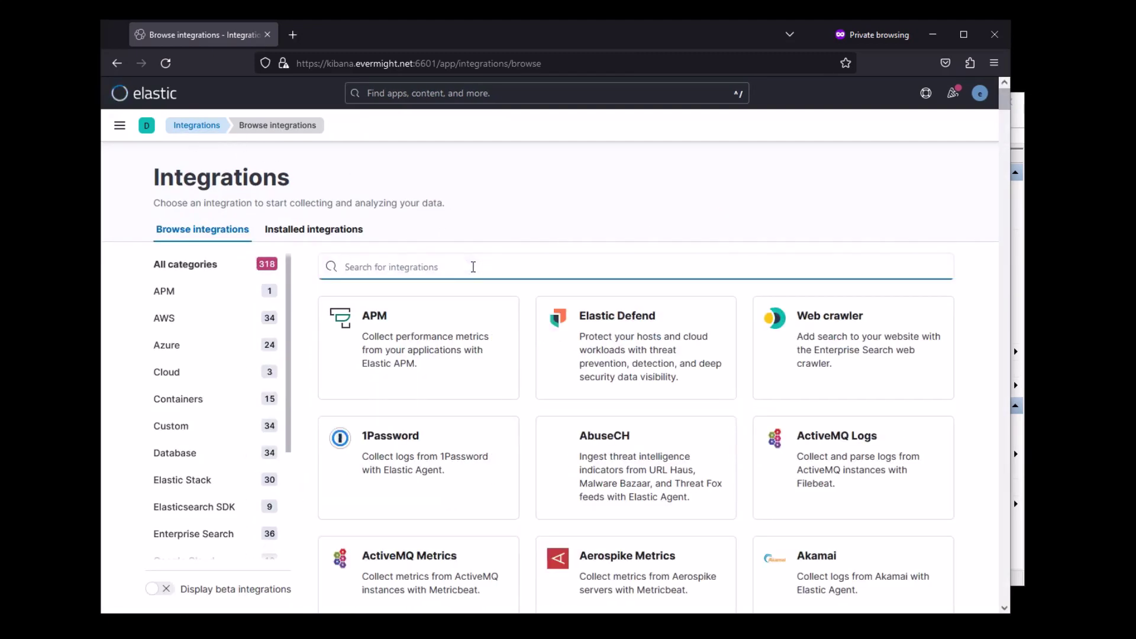
text(windows)
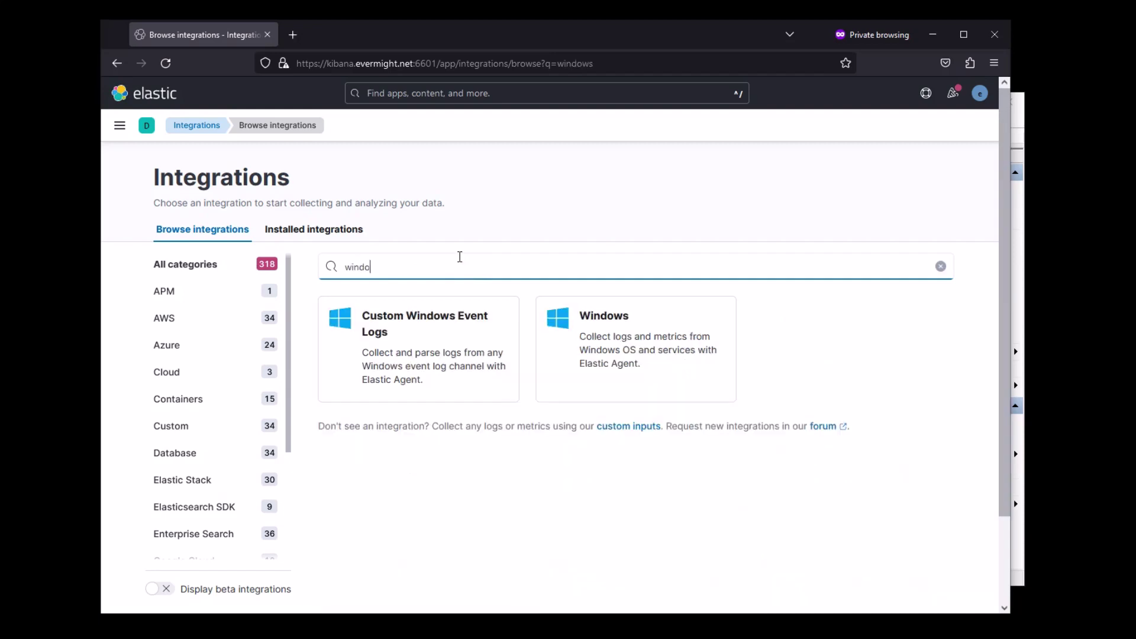
click(579, 325)
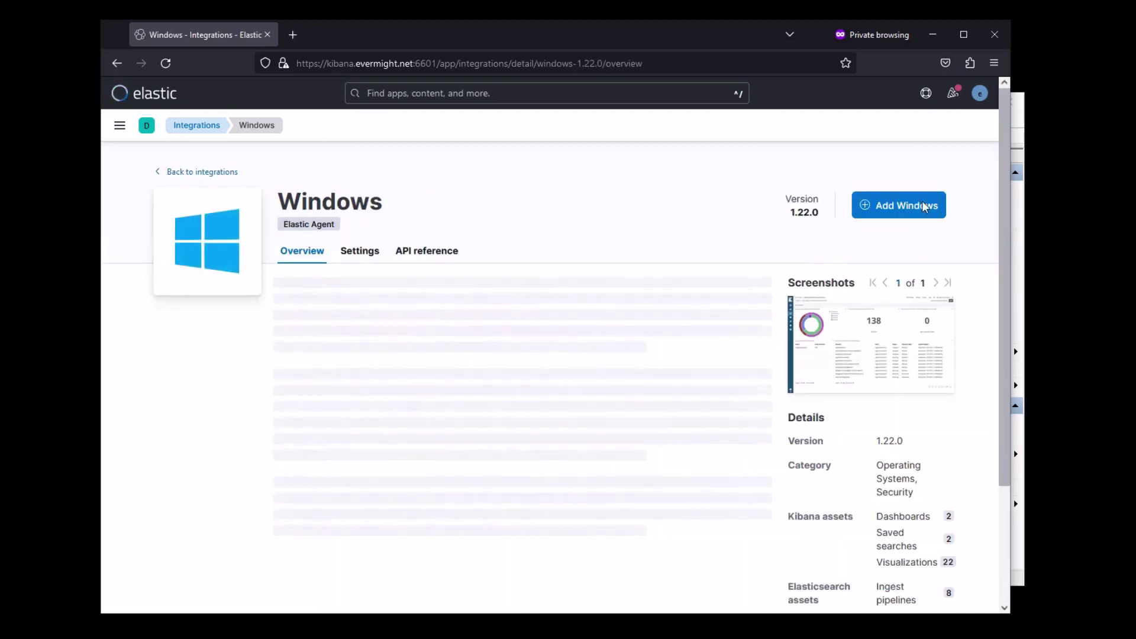
click(923, 204)
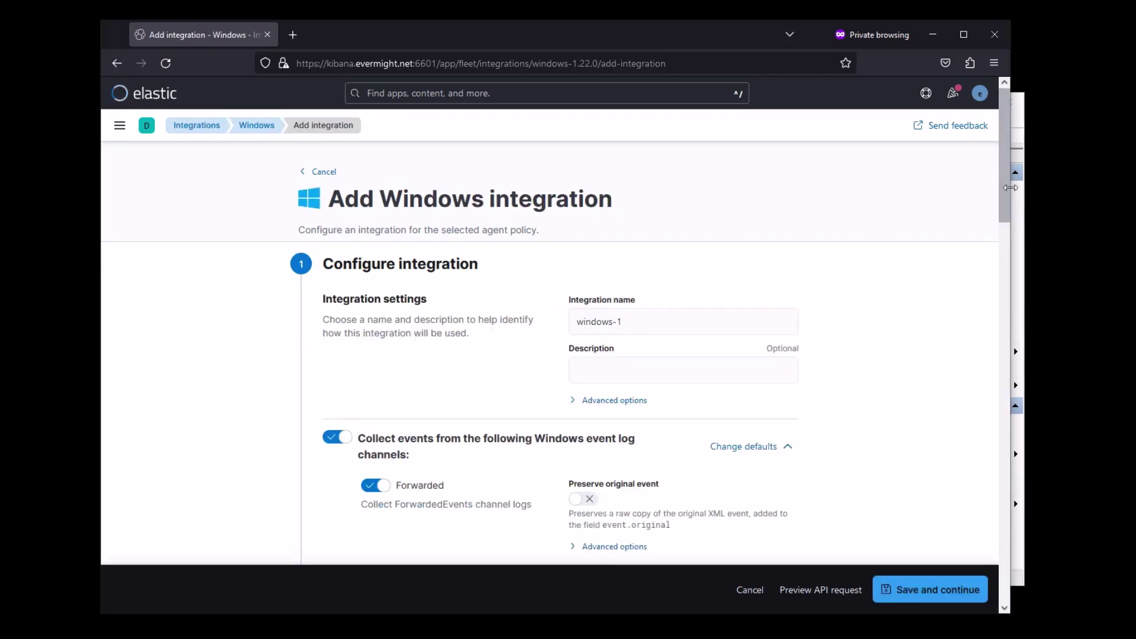
Add the Windows integration to the existing Windows Policy, save, and continue to agent enrollment
drag(1004, 187, 1000, 557)
click(422, 483)
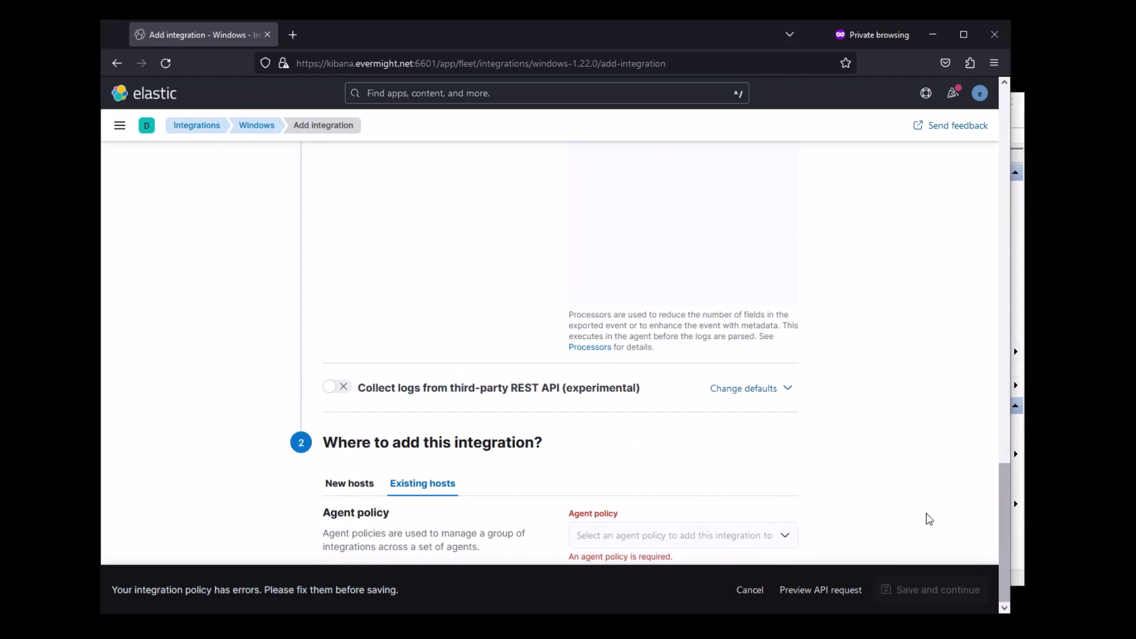
click(730, 536)
click(674, 585)
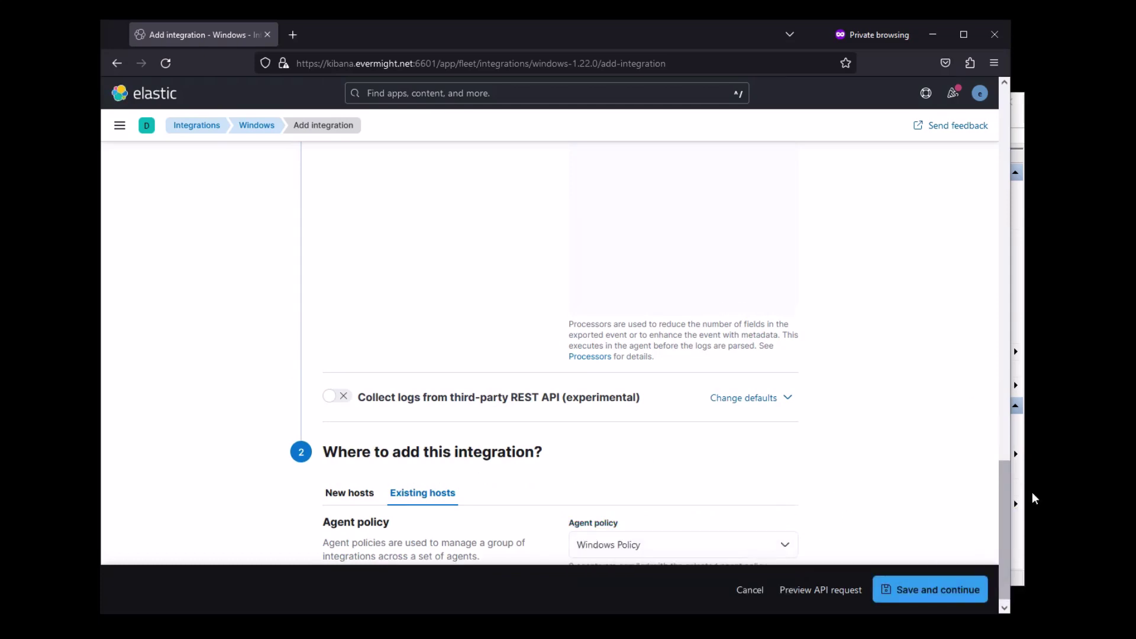
click(921, 587)
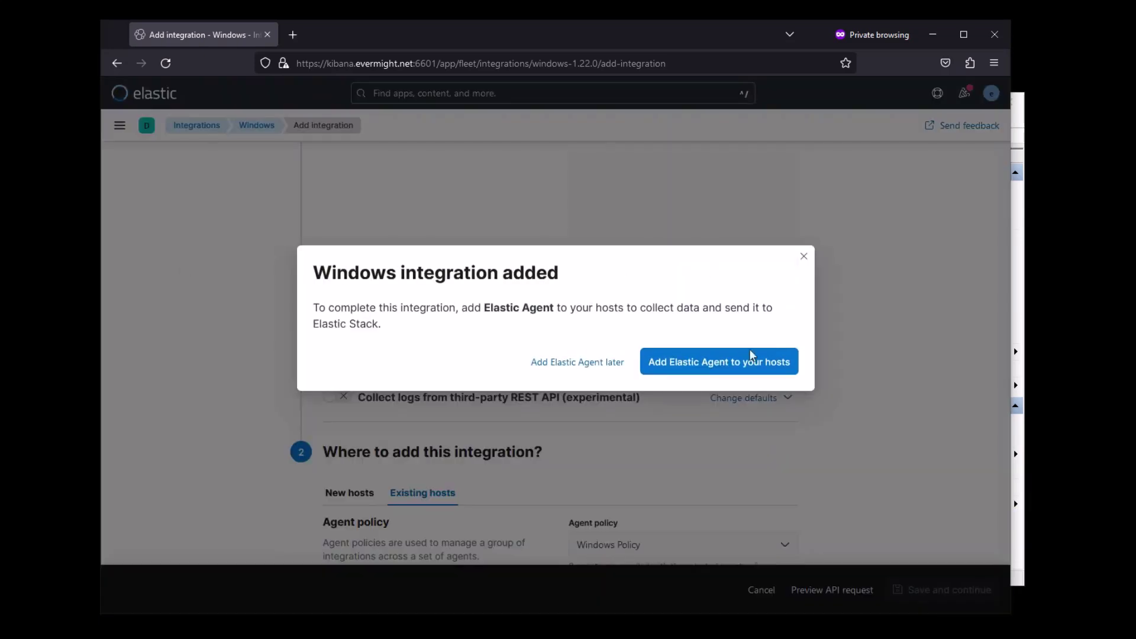
click(734, 362)
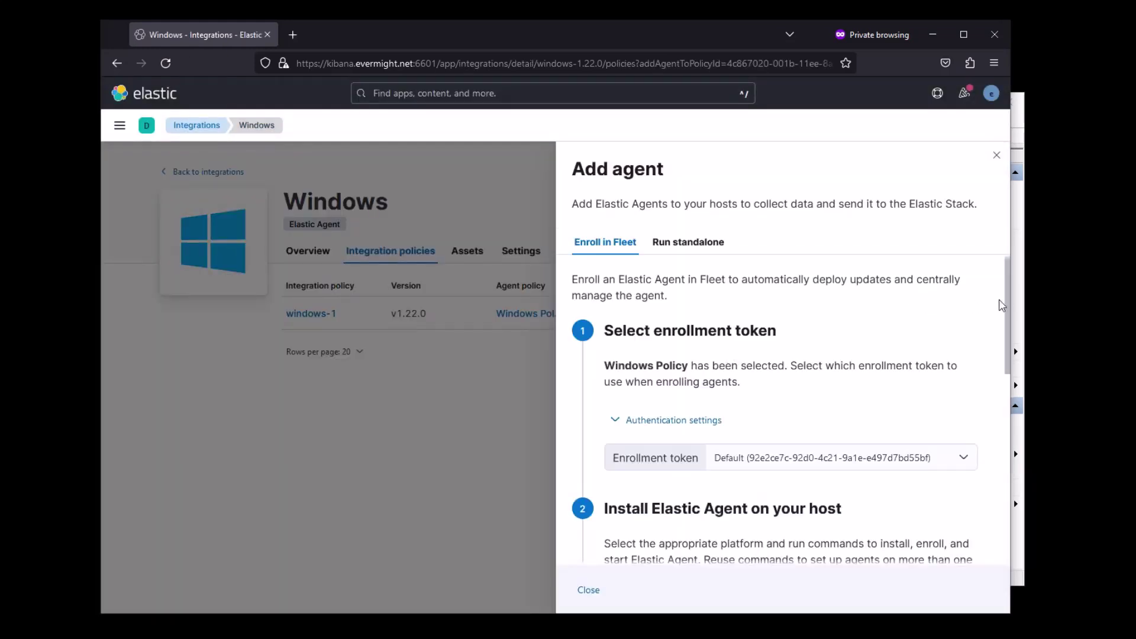
Copy the Windows agent download URL and download elastic-agent-8.8.0-windows-x86_64.zip in a new private tab
scroll(1001, 305, down, 5)
click(723, 368)
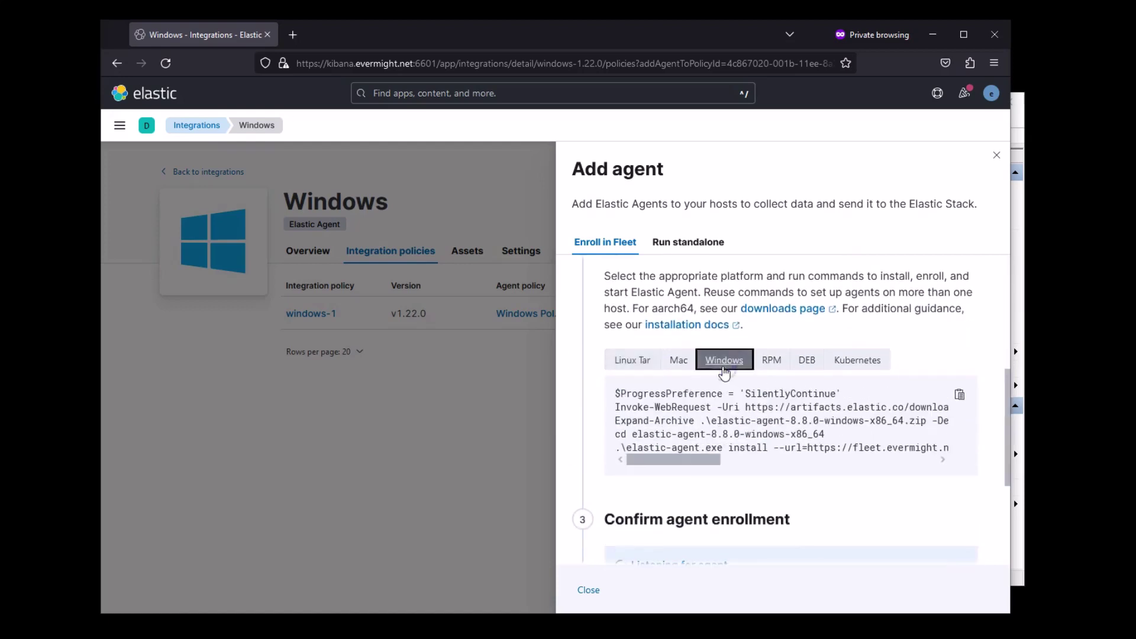
drag(746, 408, 917, 408)
key(ctrl+c)
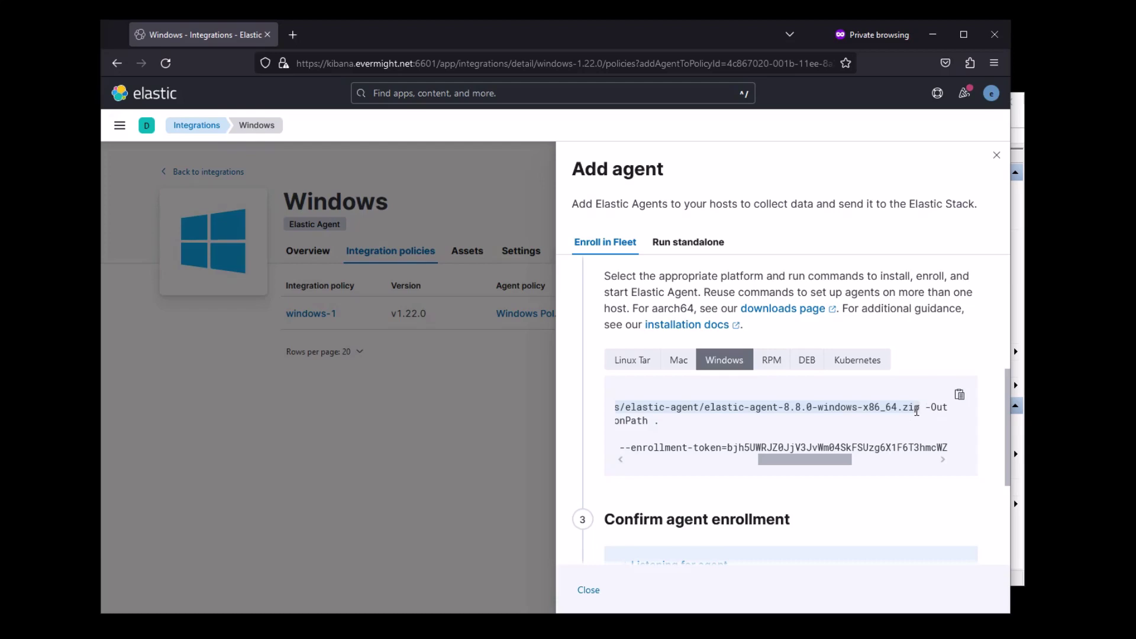
click(303, 36)
key(ctrl+v)
key(Return)
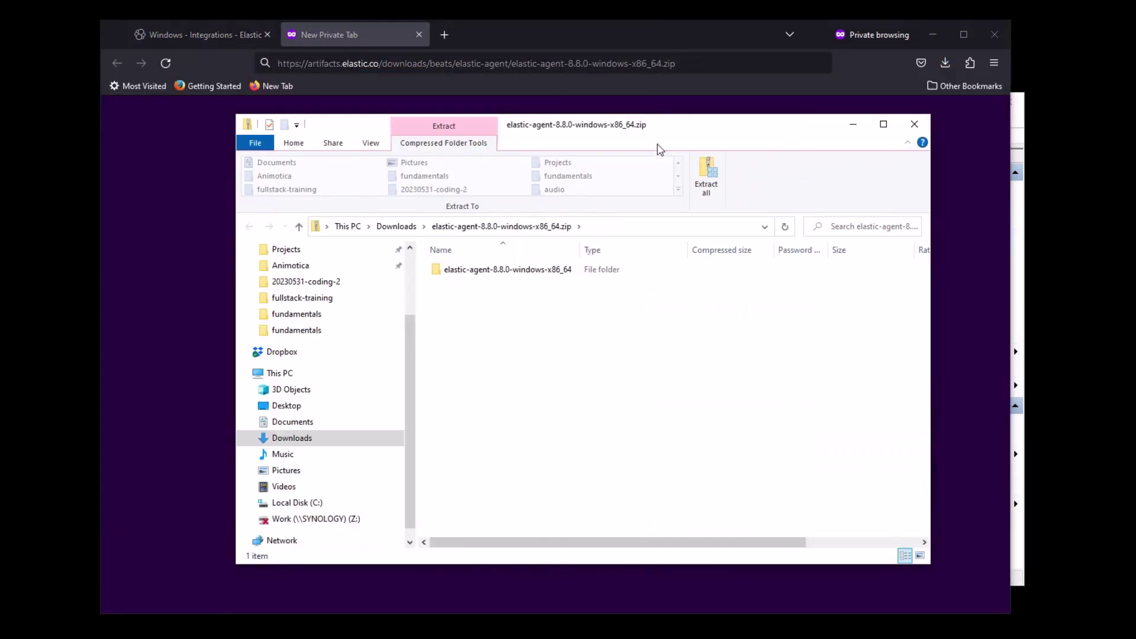
Extract the agent zip into Downloads\elastic-agent-8.8.0-windows-x86_64 and close both Explorer windows
click(706, 177)
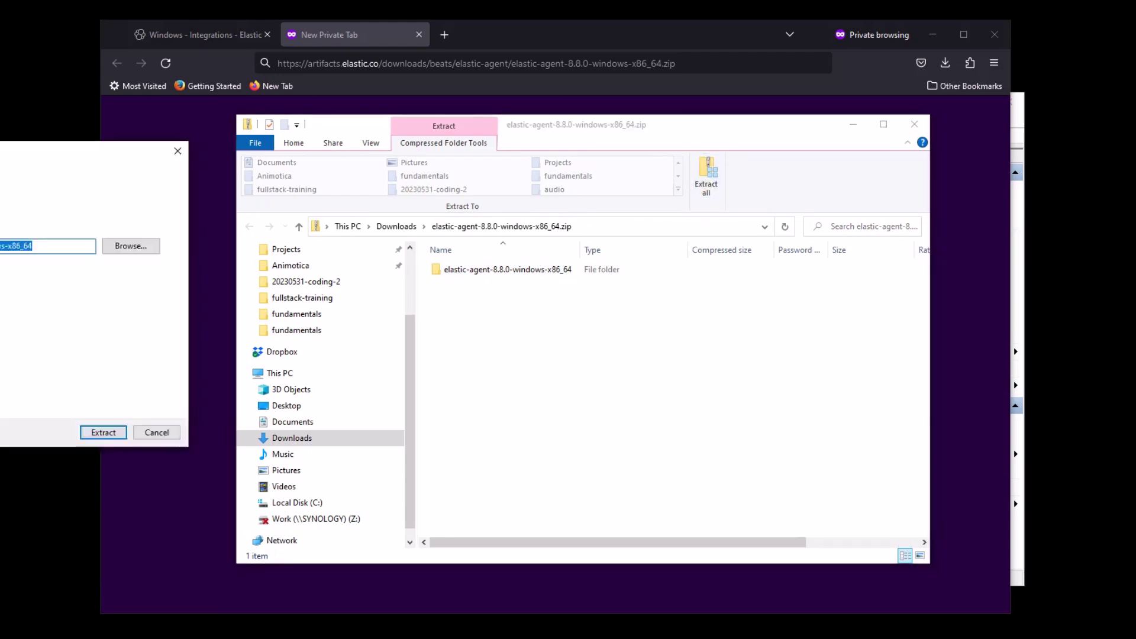
click(697, 433)
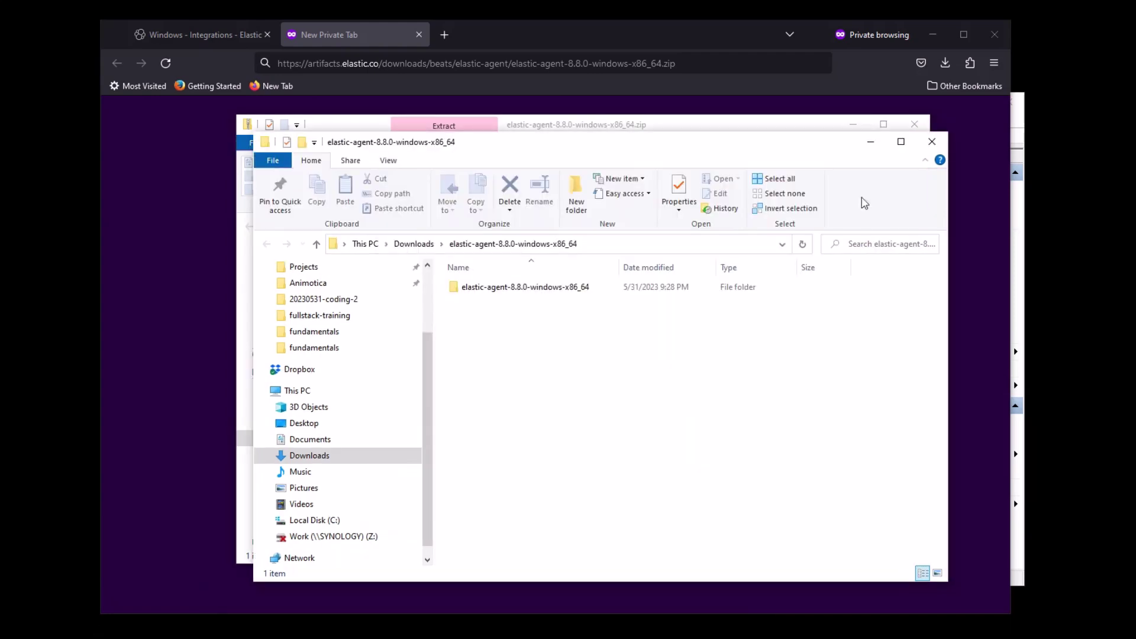
click(926, 143)
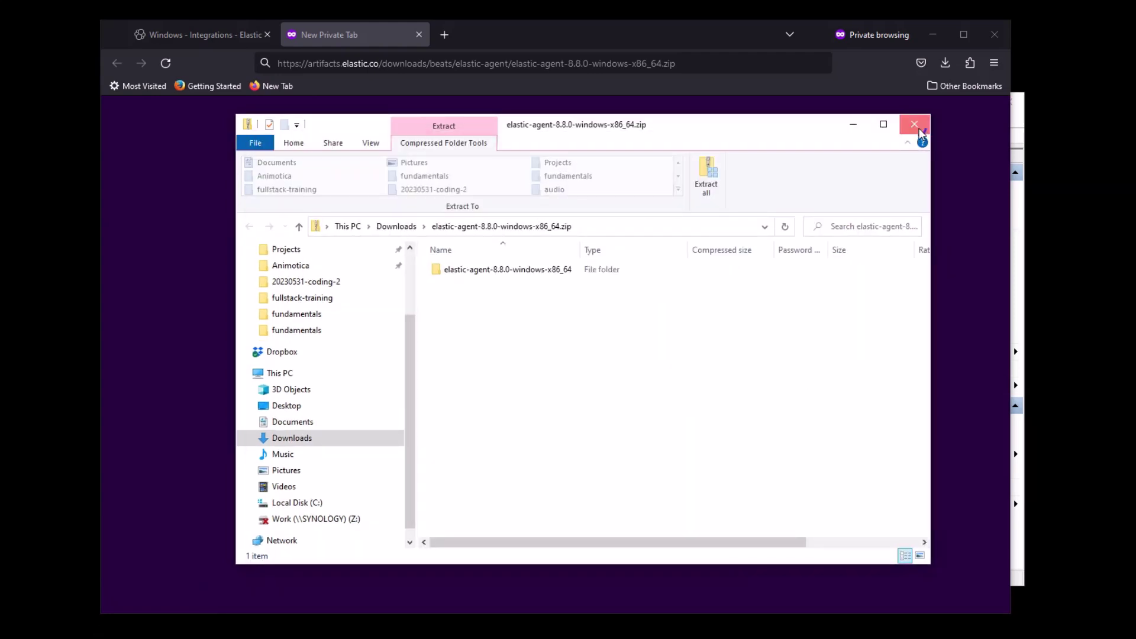
click(914, 125)
Paste Kibana's elastic-agent install command into Sublime Text, split across lines with backticks
click(419, 35)
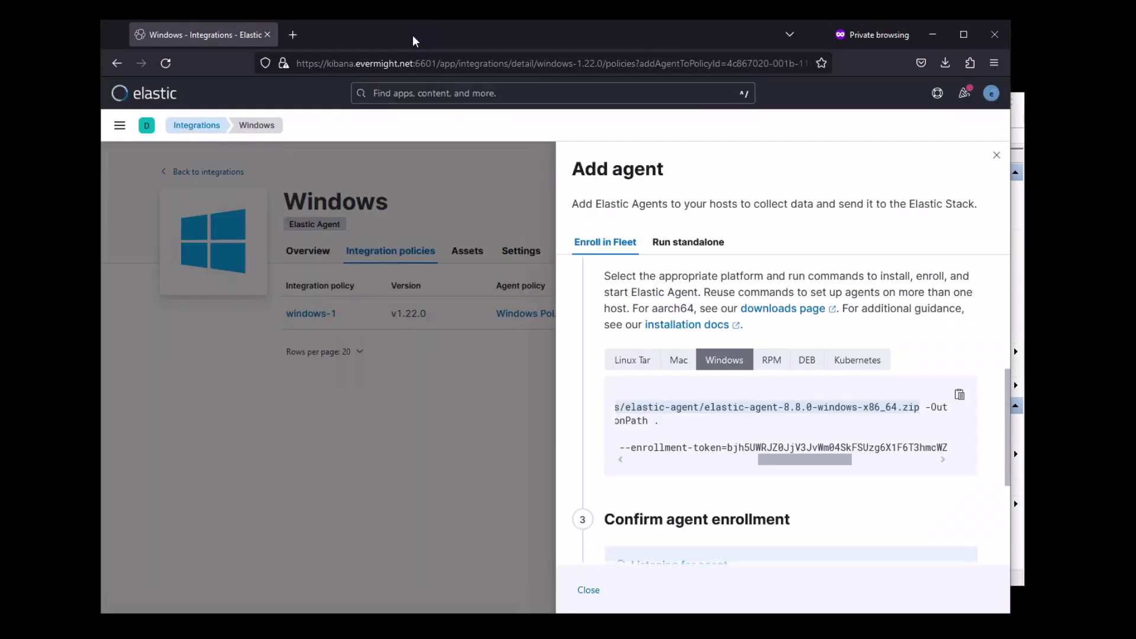
drag(732, 465, 871, 452)
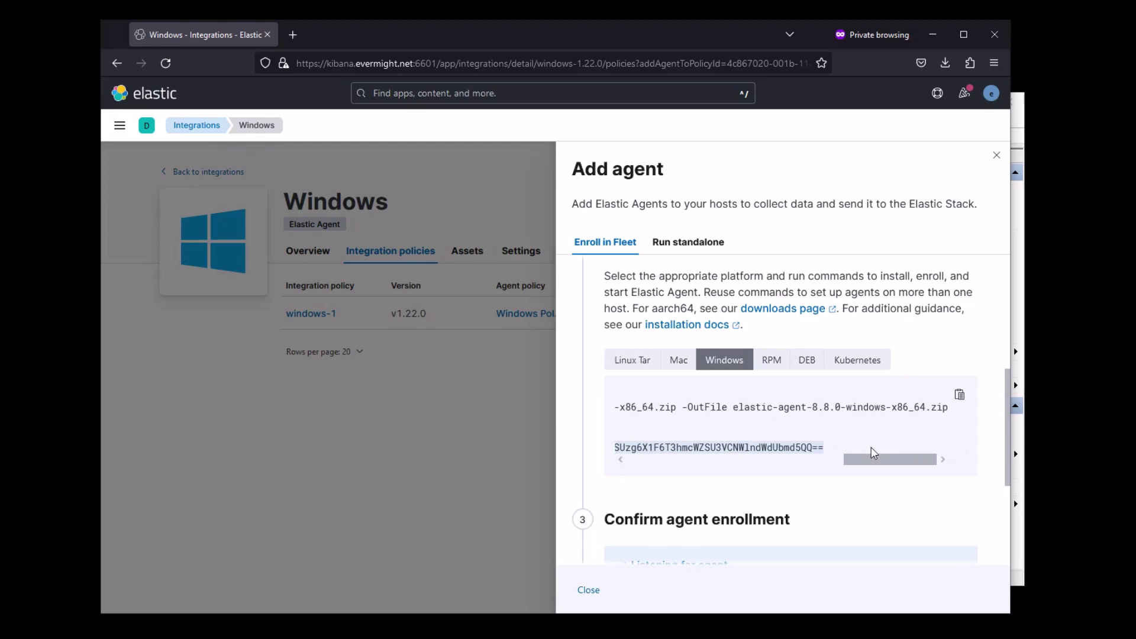
right_click(813, 447)
click(838, 469)
drag(3, 75, 629, 75)
key(ctrl+v)
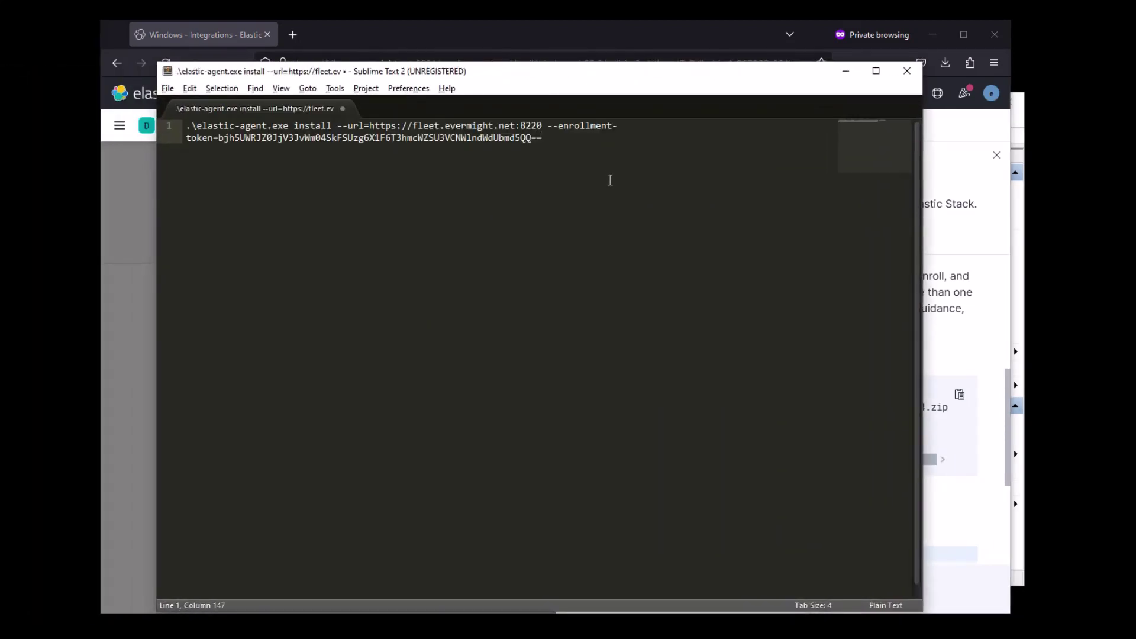
text(`)
key(Return)
text(`)
key(Return)
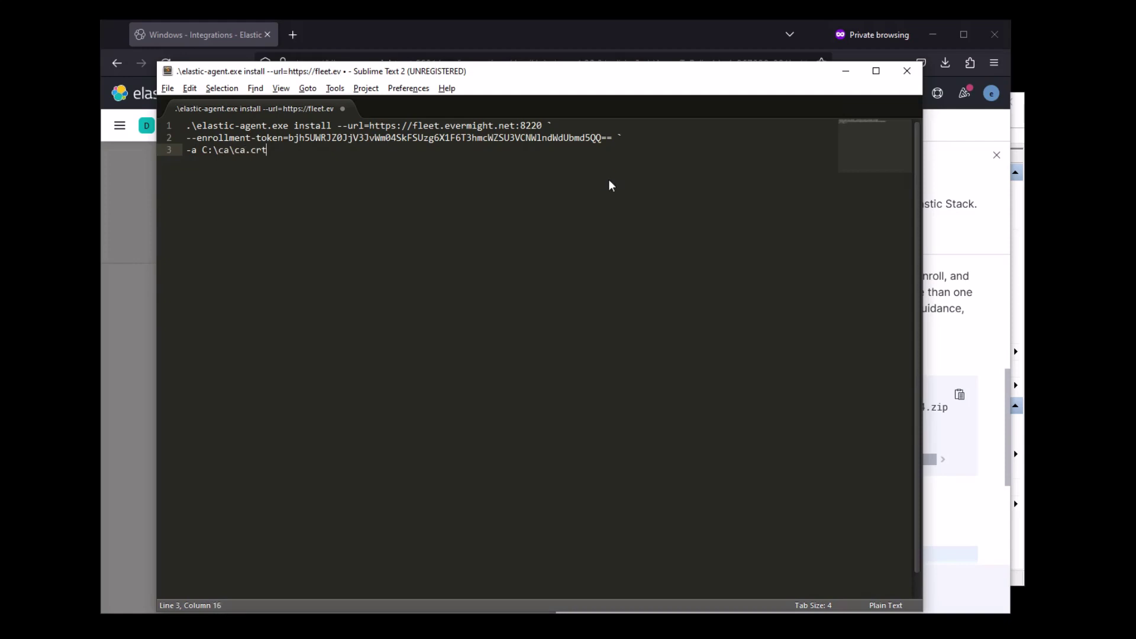
Copy ca.crt from the server into the local C:\ca folder with WinSCP
key(alt+Tab)
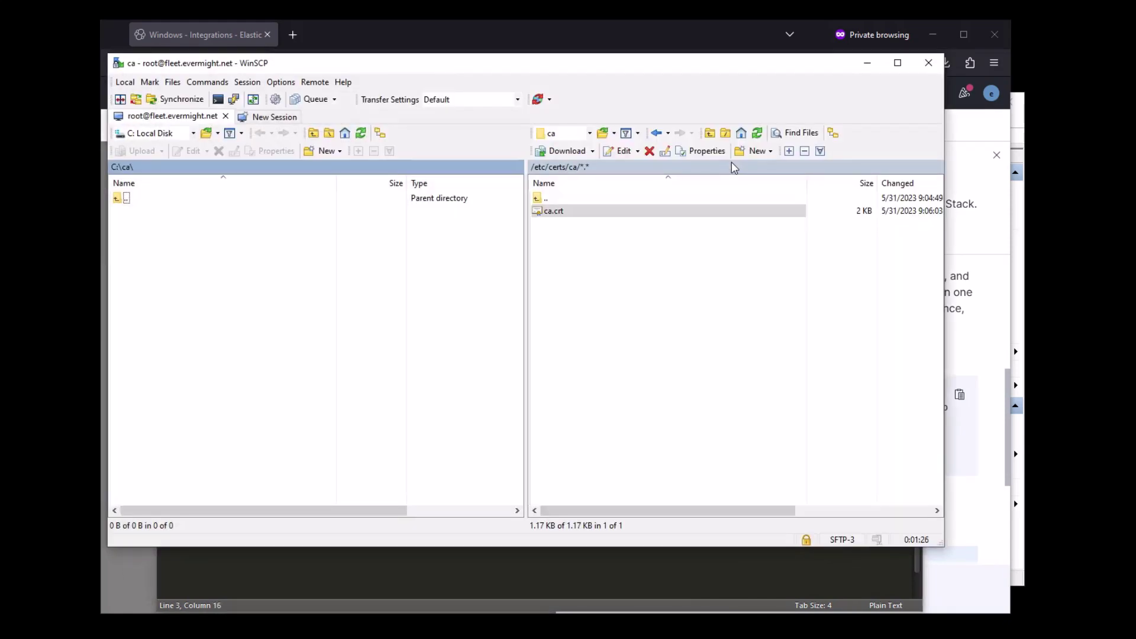
click(654, 211)
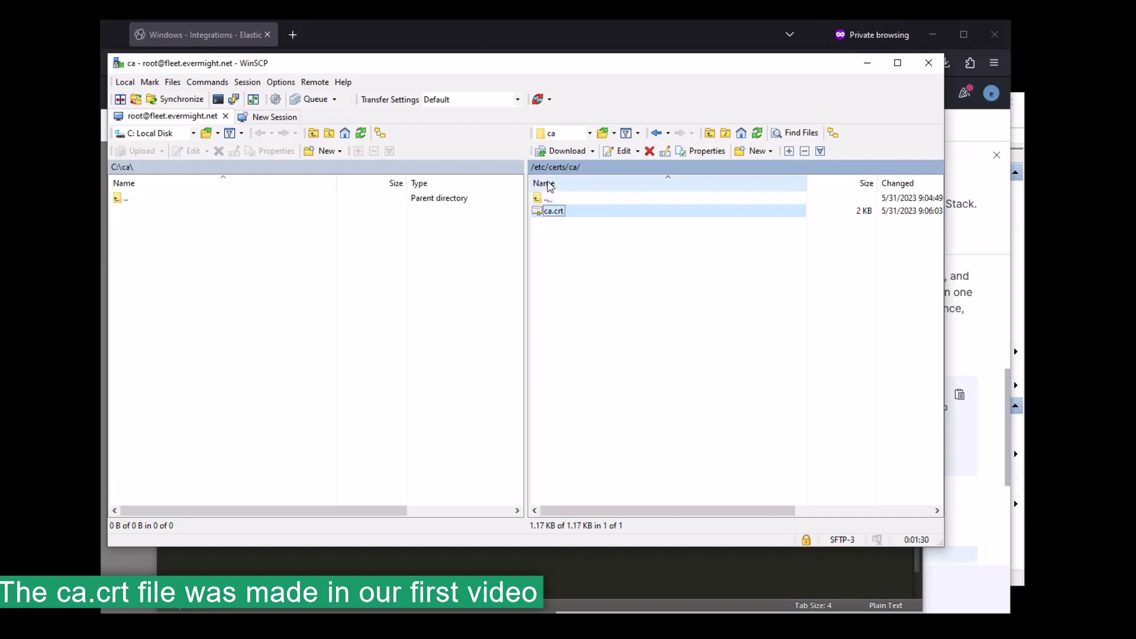
drag(569, 214, 256, 231)
Copy the full three-line install command, ending with -a C:\ca\ca.crt, from Sublime Text
key(alt+Tab)
key(ctrl+a)
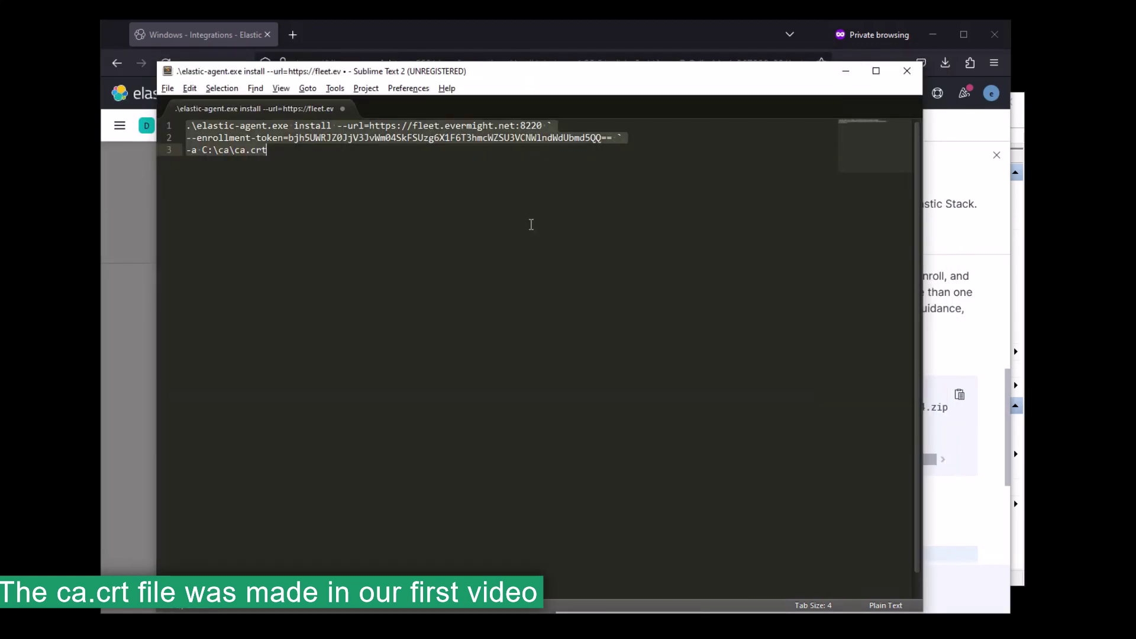
key(alt+Tab)
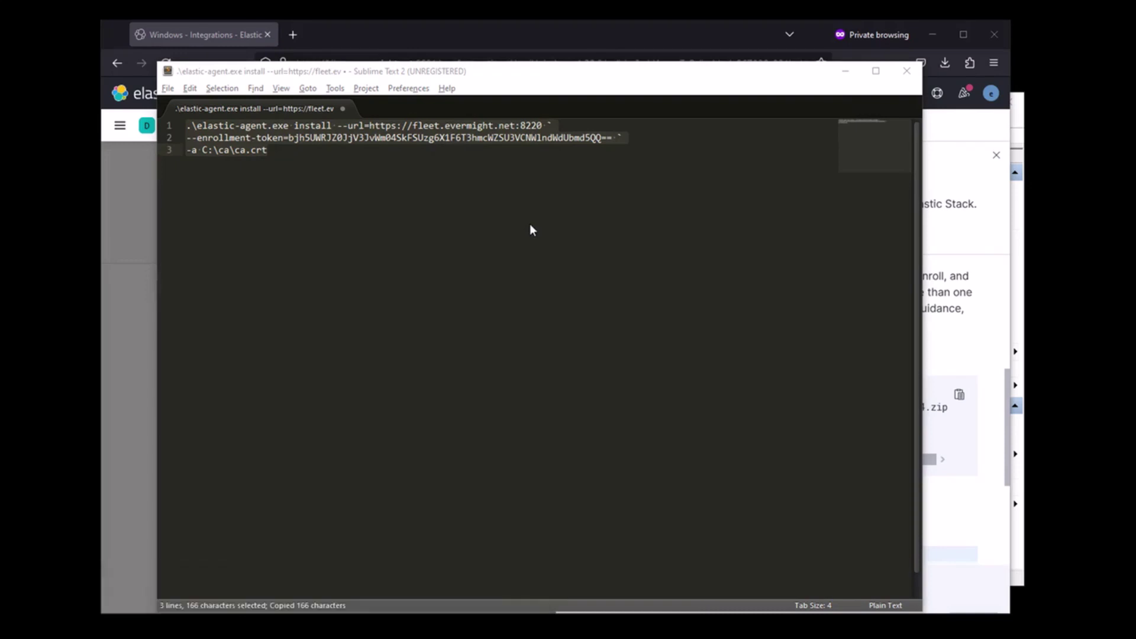
key(alt+Tab)
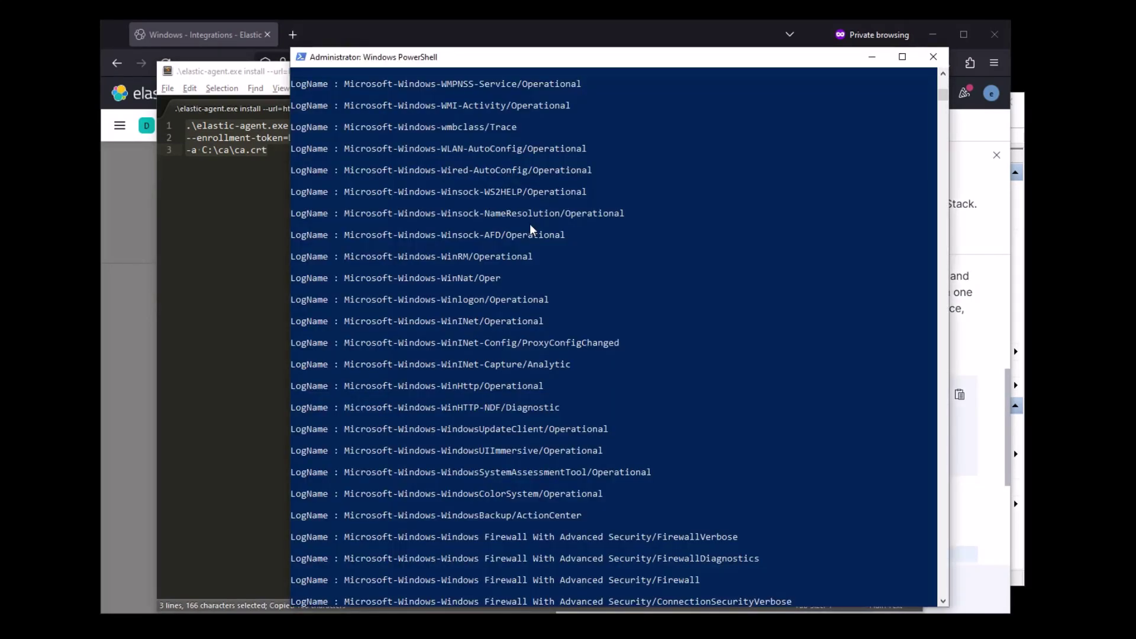
In PowerShell, move into the nested elastic-agent-8.8.0-windows-x86_64 folder under Downloads
text(cls)
key(Return)
text(cd ~)
key(Return)
text(c)
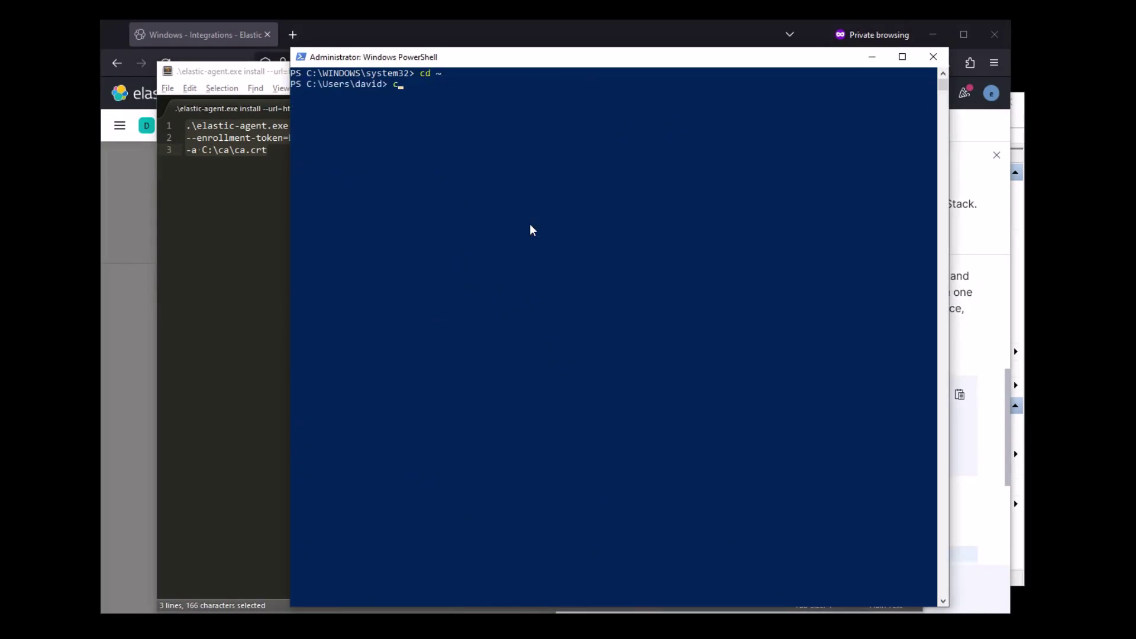
text(d .\Downloads\)
key(Return)
text(cd .\elastic-agent-8.8.0-windows-x86_64\)
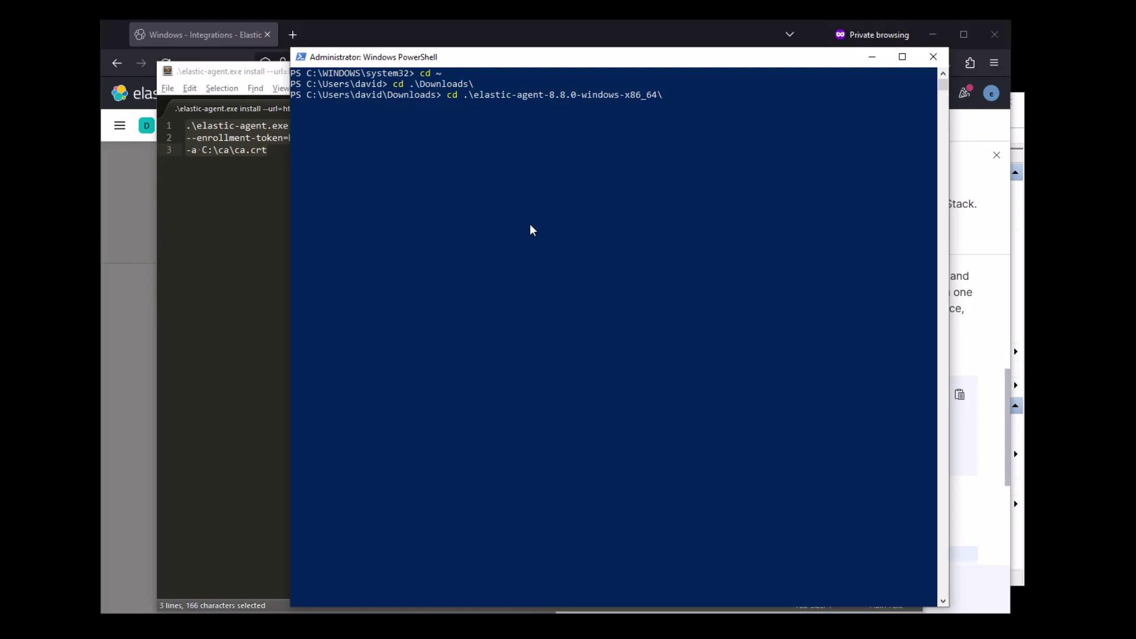
key(Return)
text(cd e)
key(Tab)
key(Return)
Clear the screen and run the pasted three-line elastic-agent install command
text(cls)
key(Return)
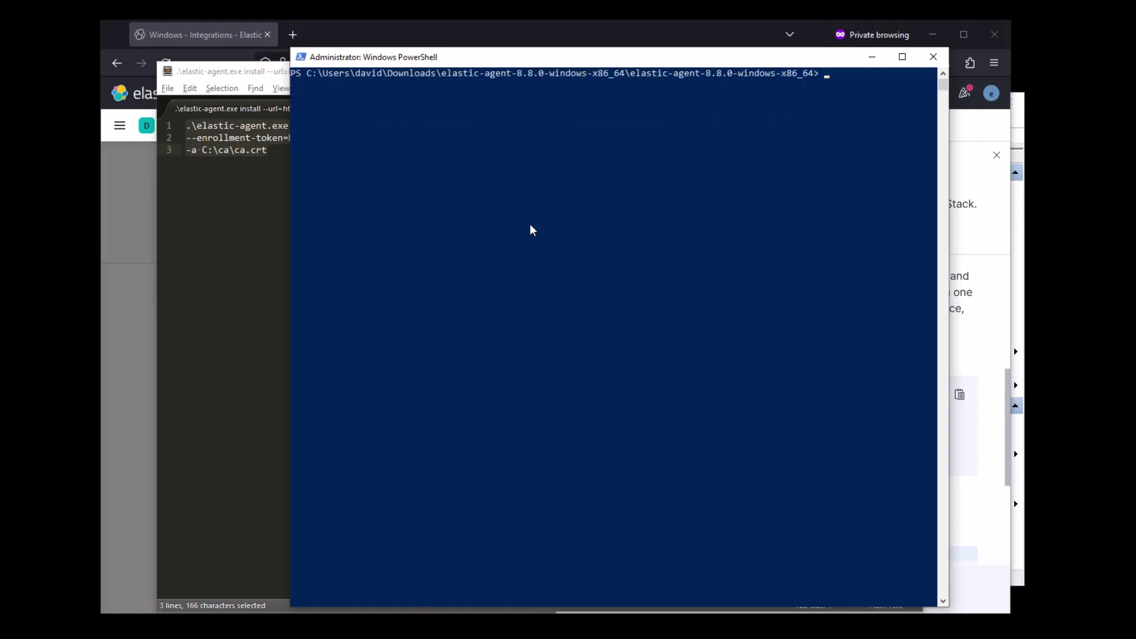
key(ctrl+v)
key(Return)
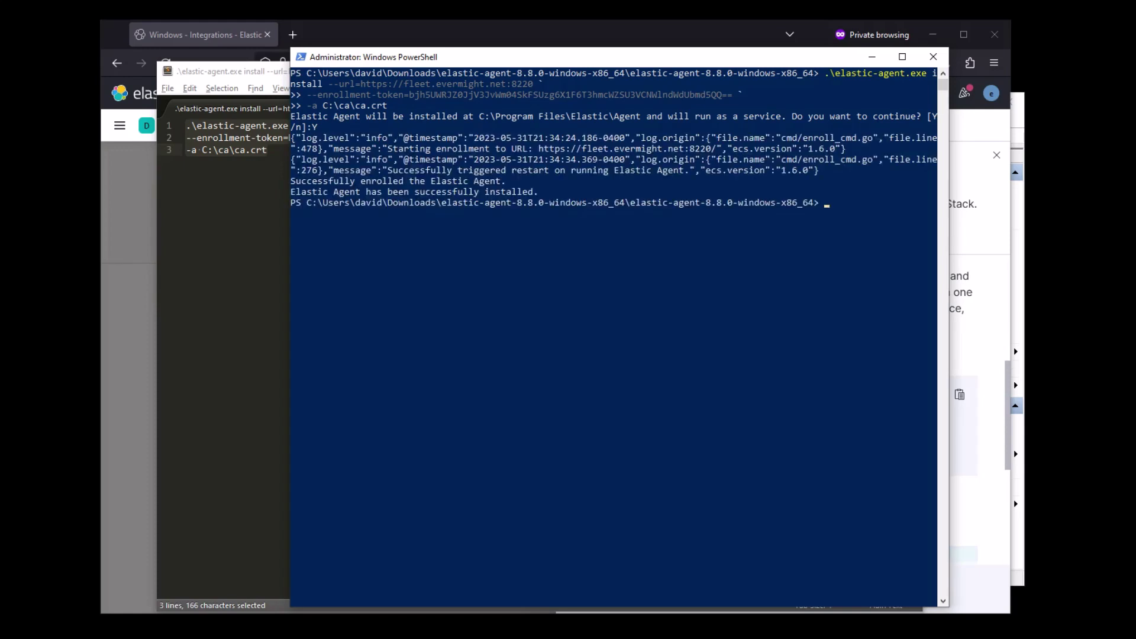
Minimize PowerShell and the editor, and close Kibana's Add agent flyout
click(868, 52)
click(844, 69)
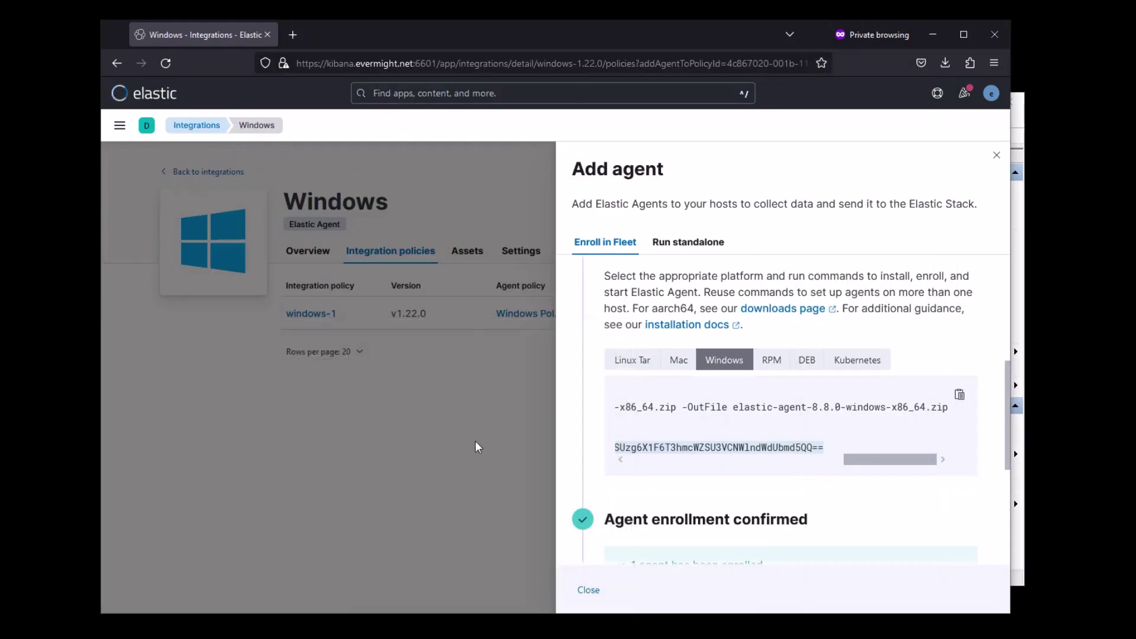
scroll(1009, 441, down, 5)
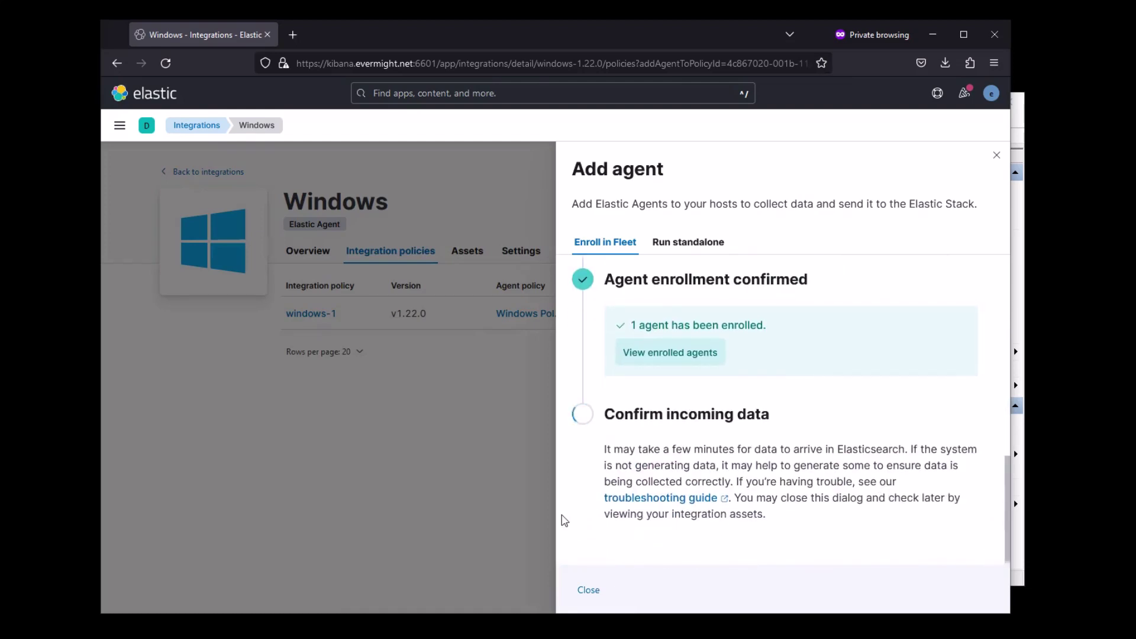
click(361, 379)
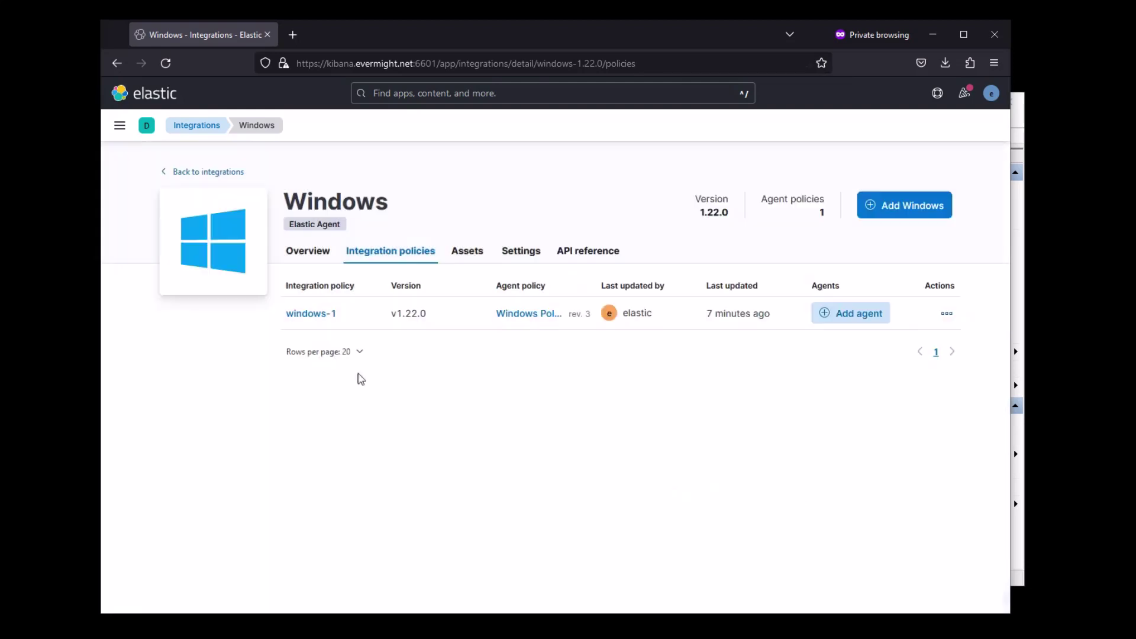
Confirm in Fleet that the Windows agent is Healthy, then go to Discover
click(122, 128)
scroll(261, 497, down, 5)
click(121, 495)
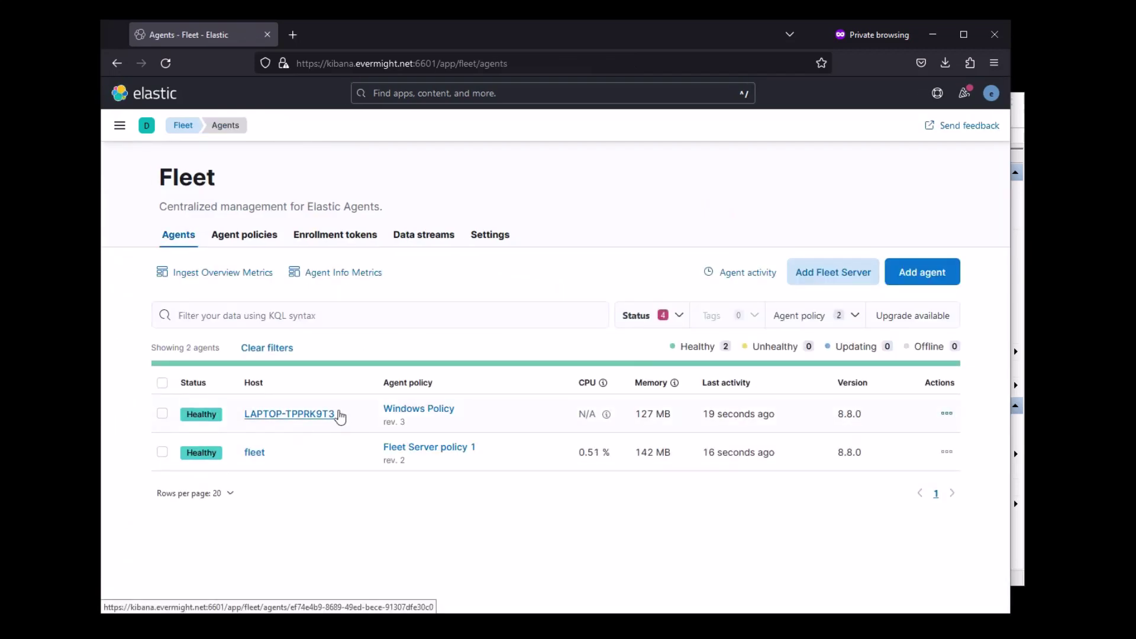
click(120, 126)
click(136, 226)
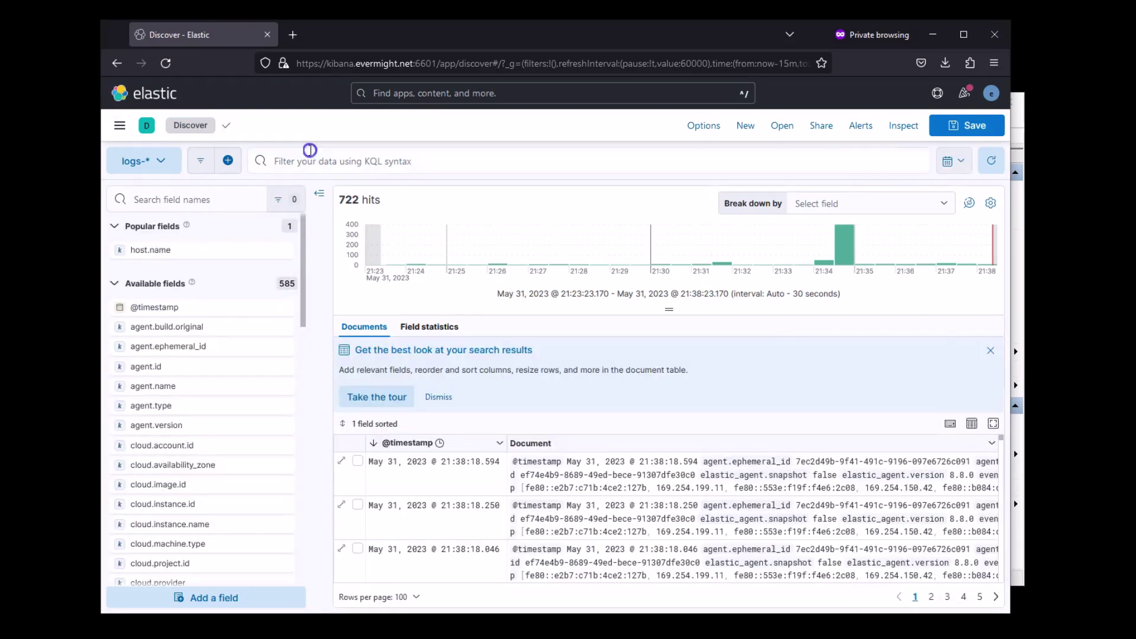
Query Discover with data_stream.dataset : "customwindows" to list its 5 log hits
click(310, 152)
text(data_)
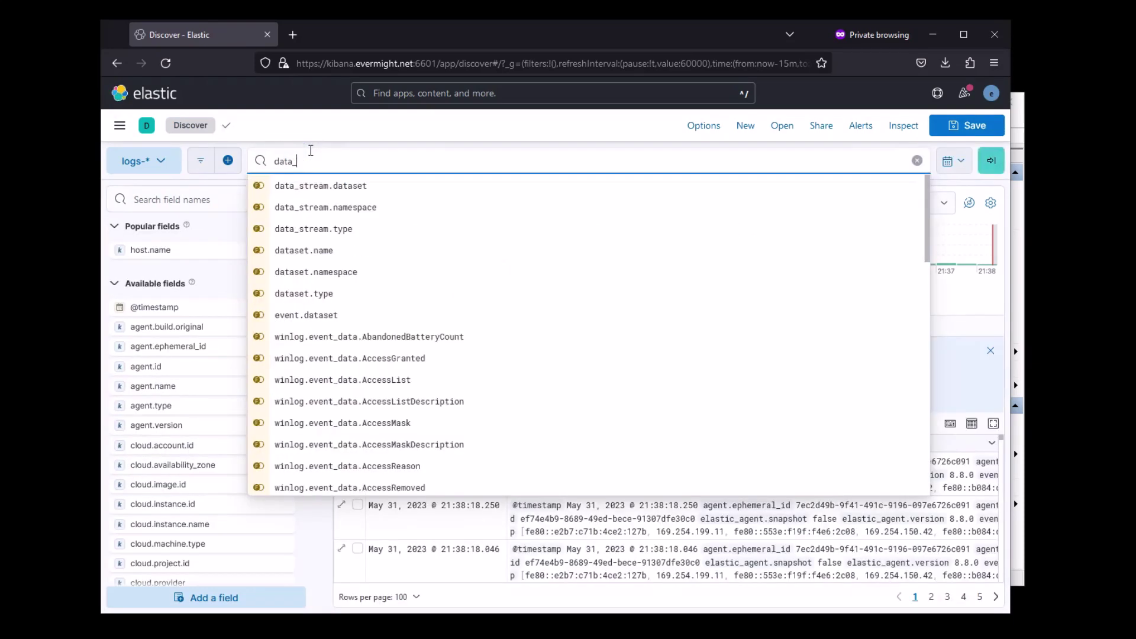
text(stre)
key(Down)
key(Return)
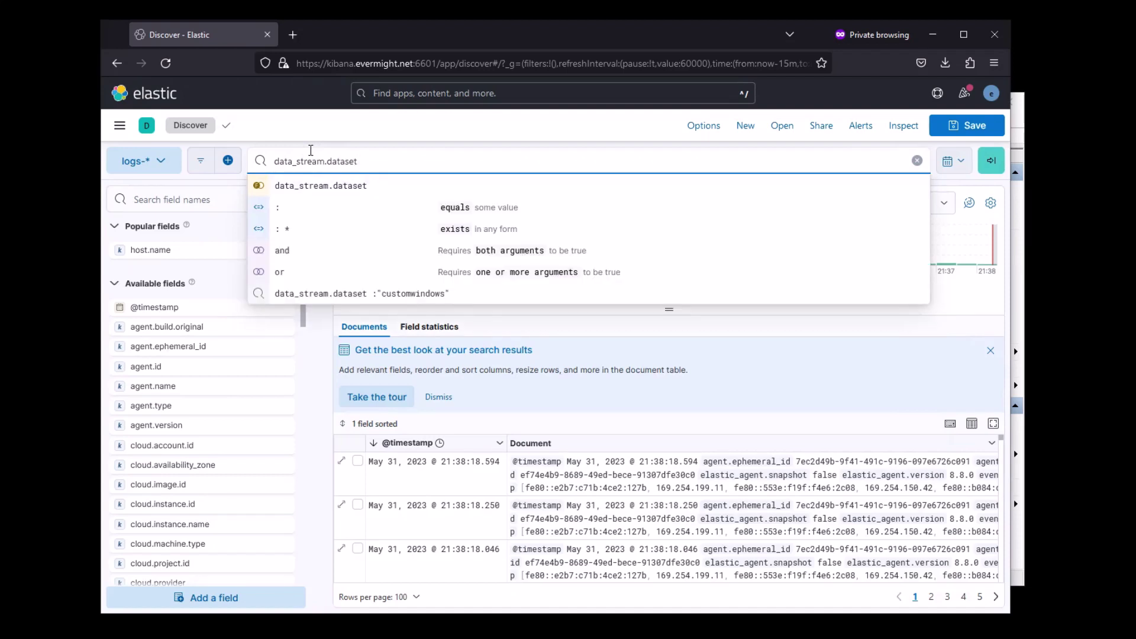
text(:)
key(Down)
key(Return)
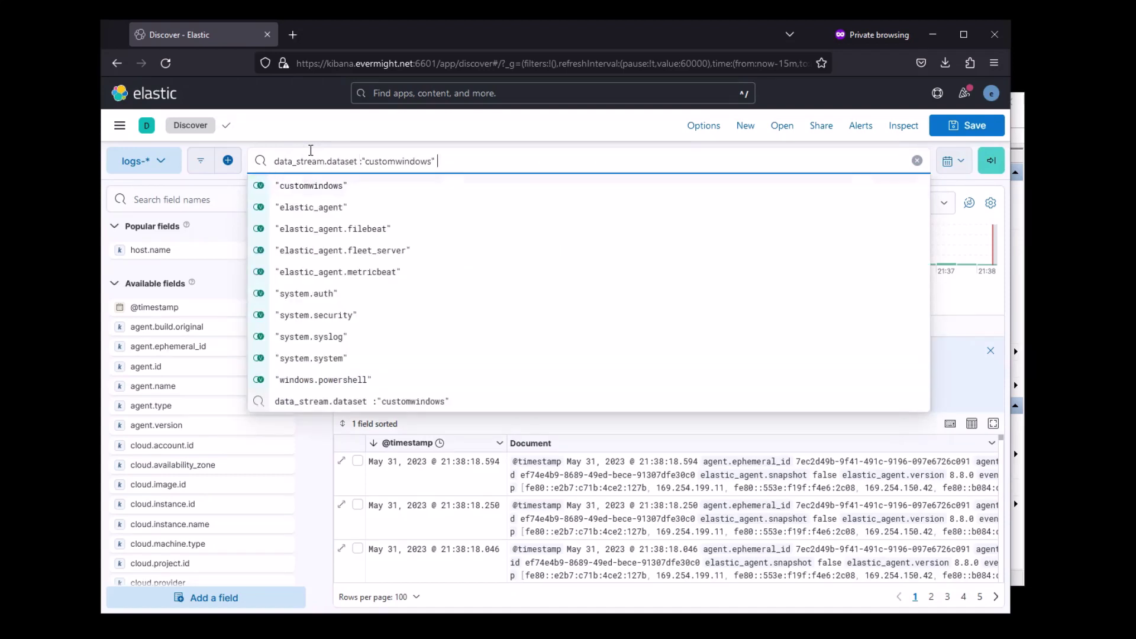
key(Return)
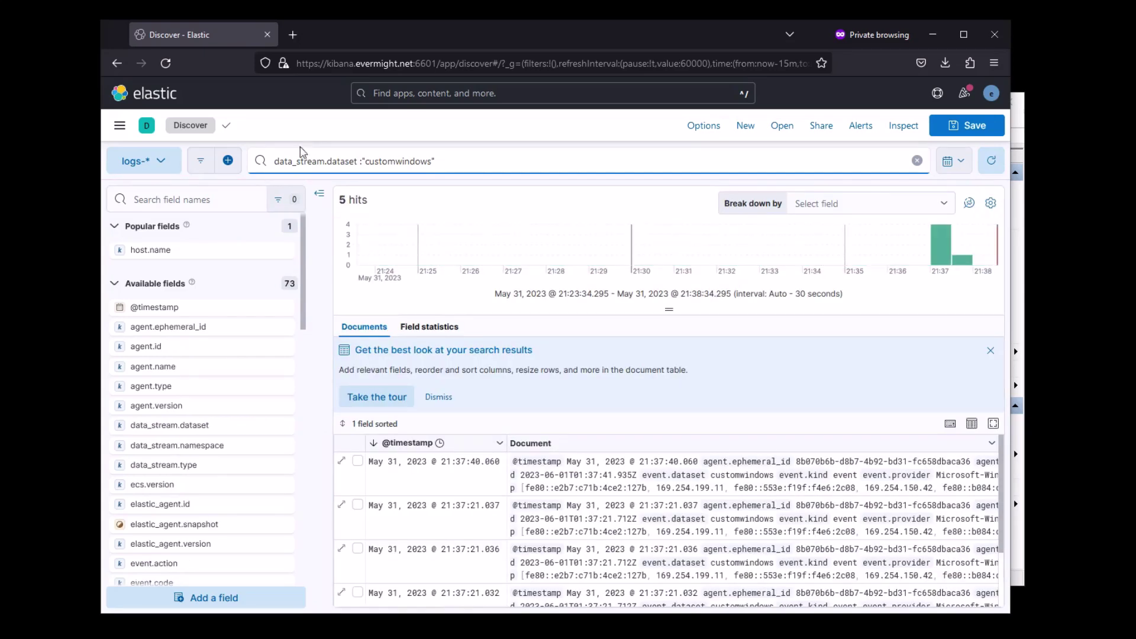
mouse_move(284, 254)
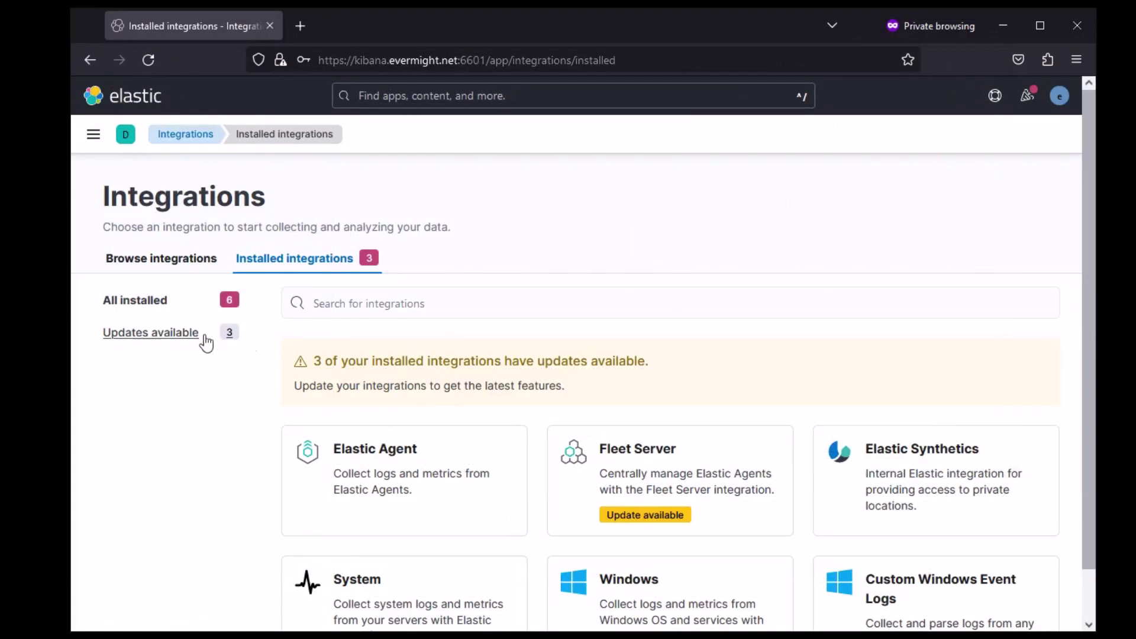
Open the Windows integration's [Metrics Windows] Services dashboard and scroll through its 305 services
click(371, 303)
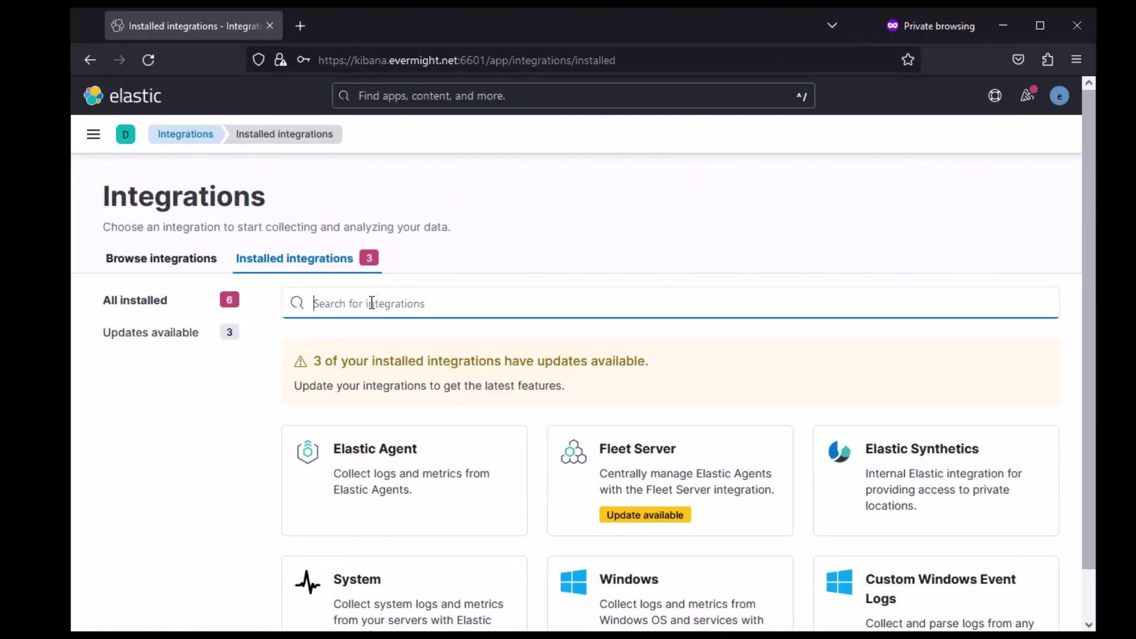
text(win)
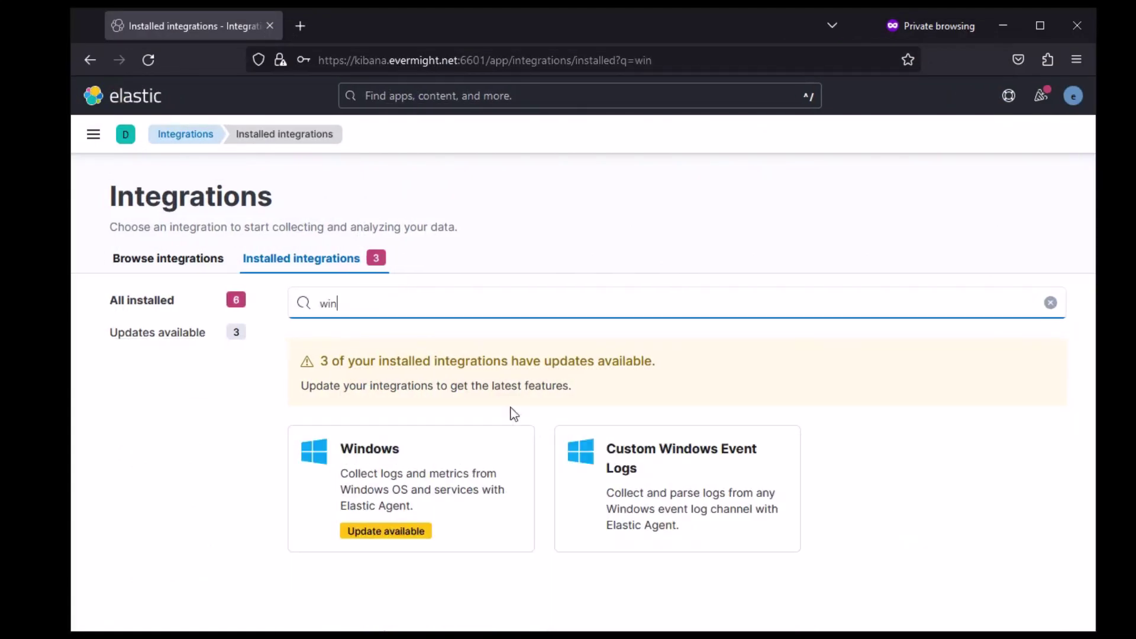
click(433, 439)
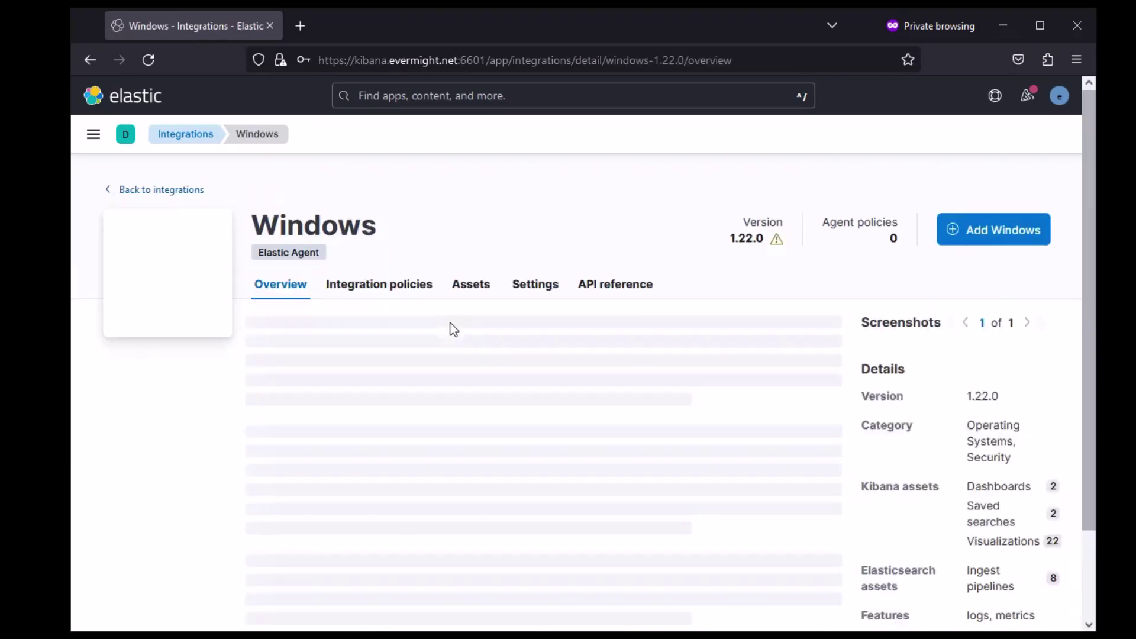
click(476, 292)
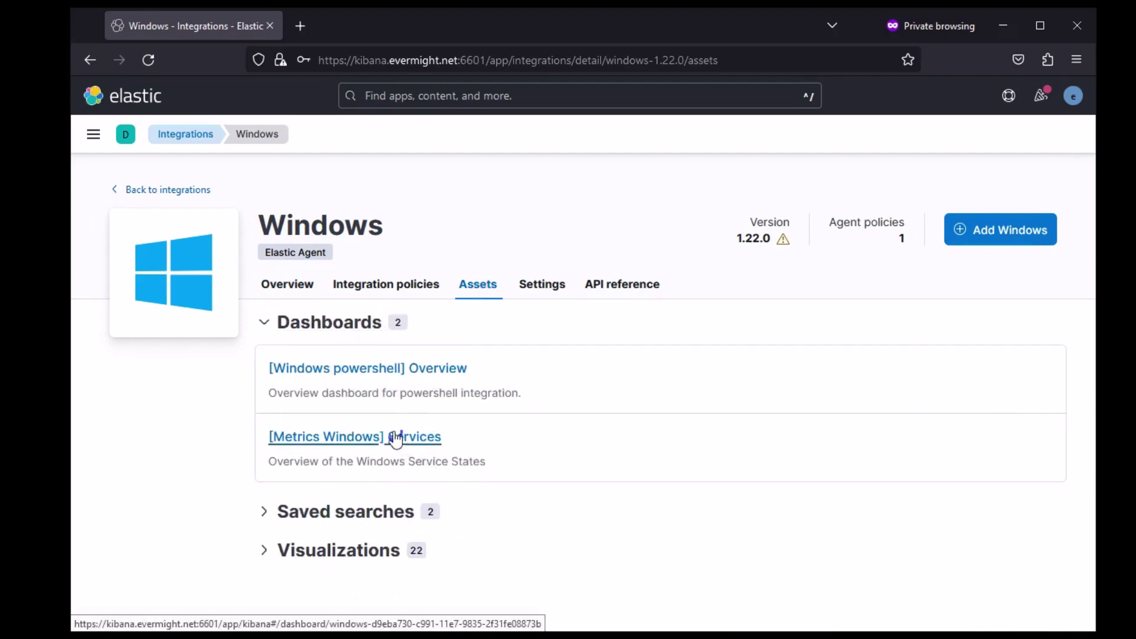
click(397, 438)
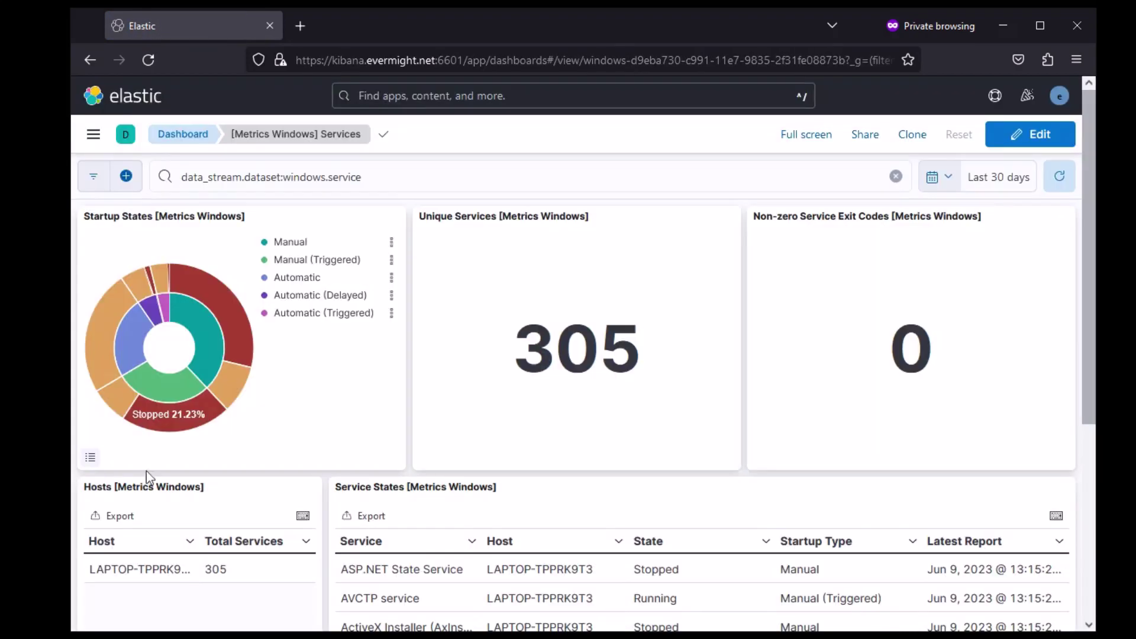
scroll(906, 406, down, 3)
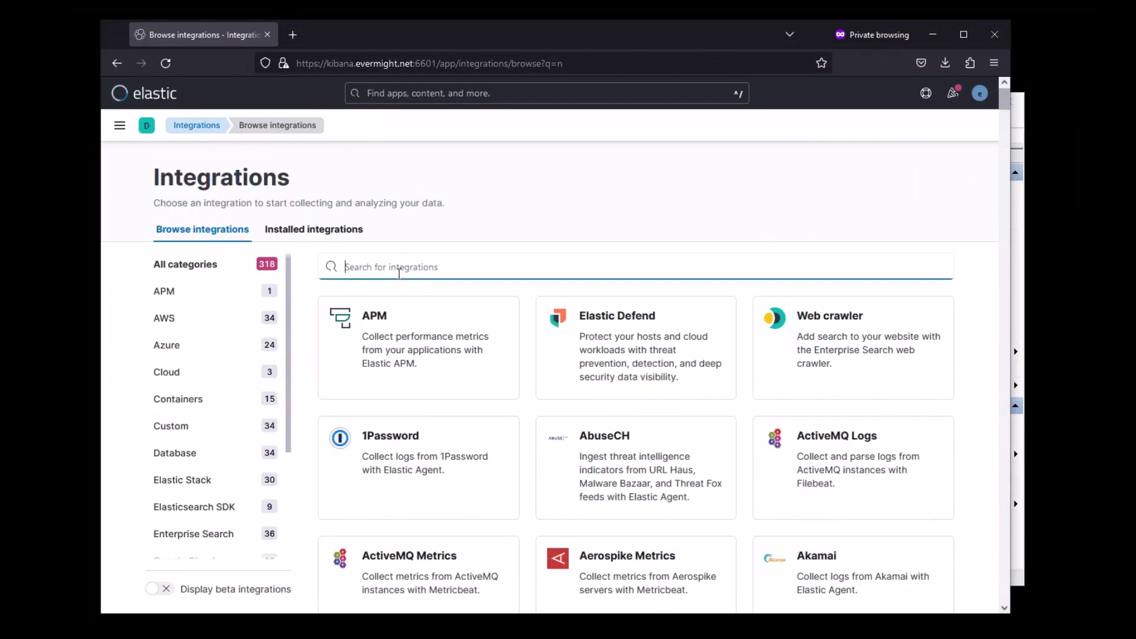
Find the Nginx integration by searching 'nginx' and start adding it
text(nginx)
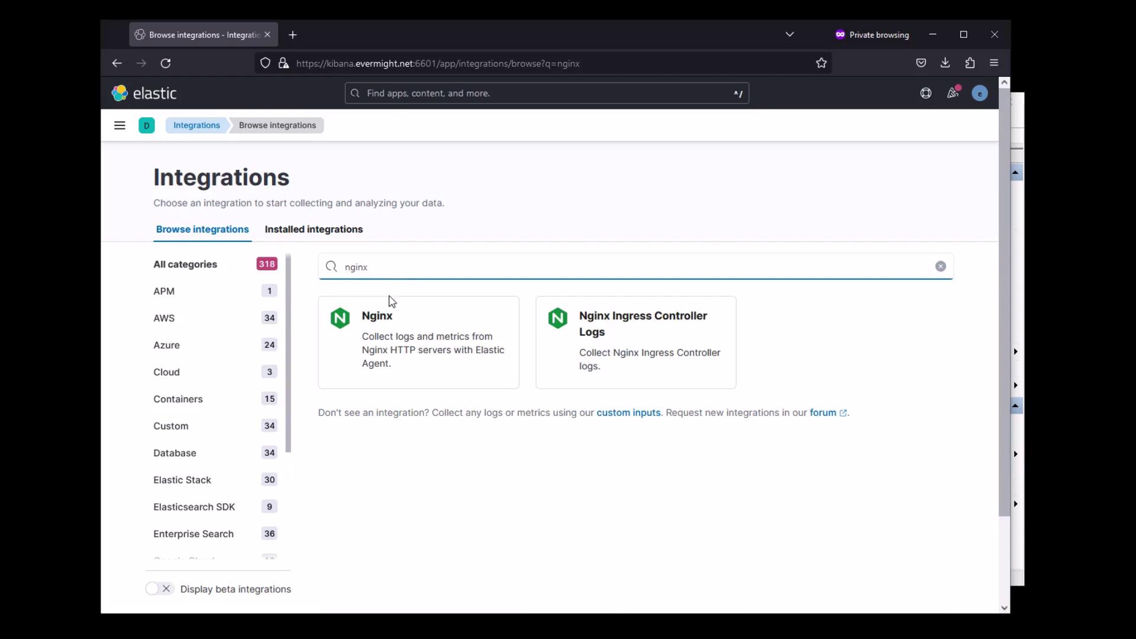
click(391, 303)
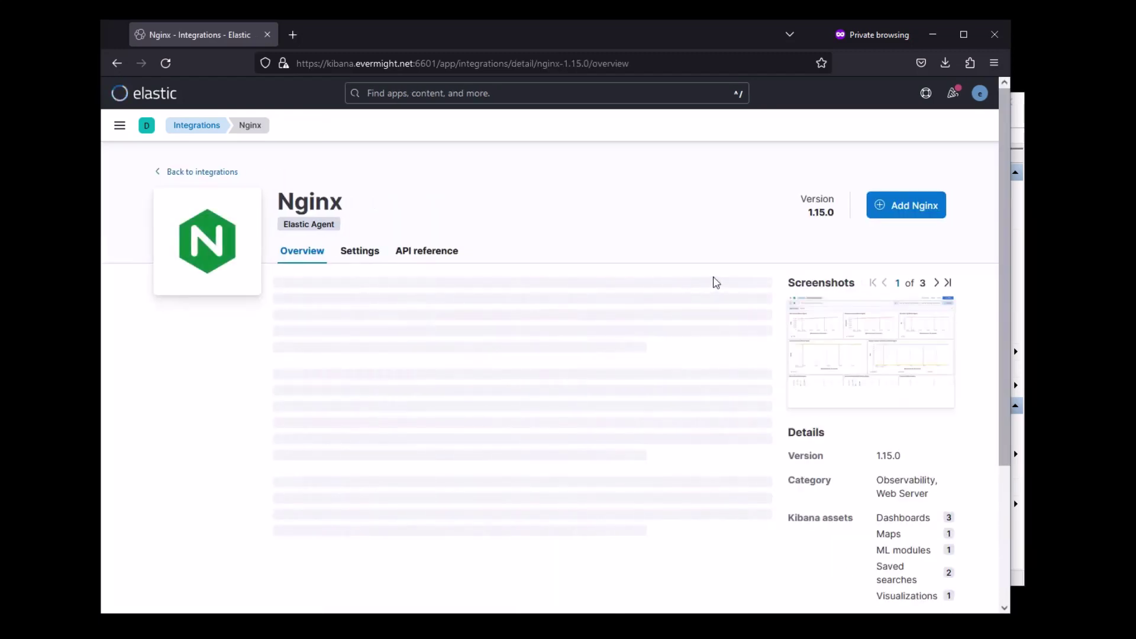
click(908, 212)
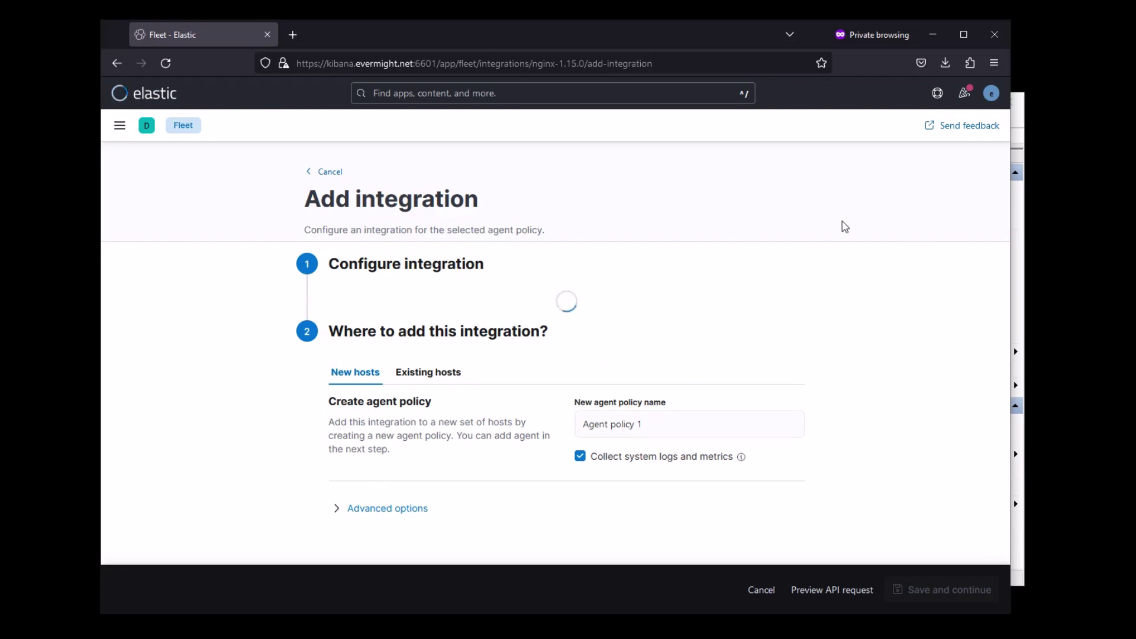
scroll(995, 368, down, 4)
scroll(995, 367, down, 5)
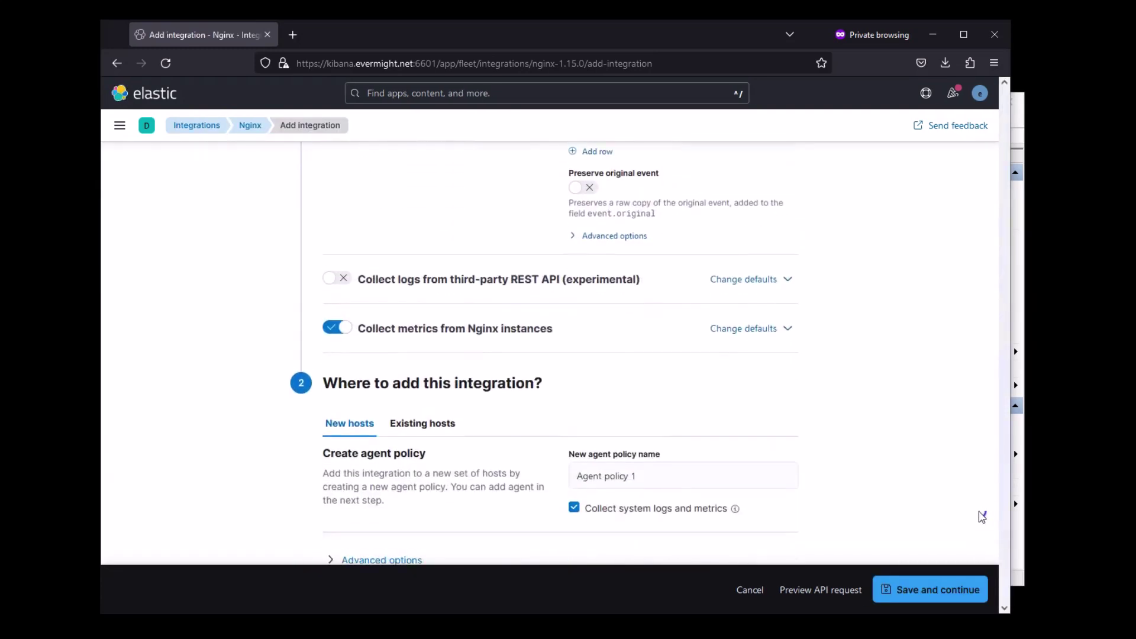
Save Nginx into a new agent policy named 'Linux Policy', skipping agent enrollment for now
click(422, 416)
click(345, 489)
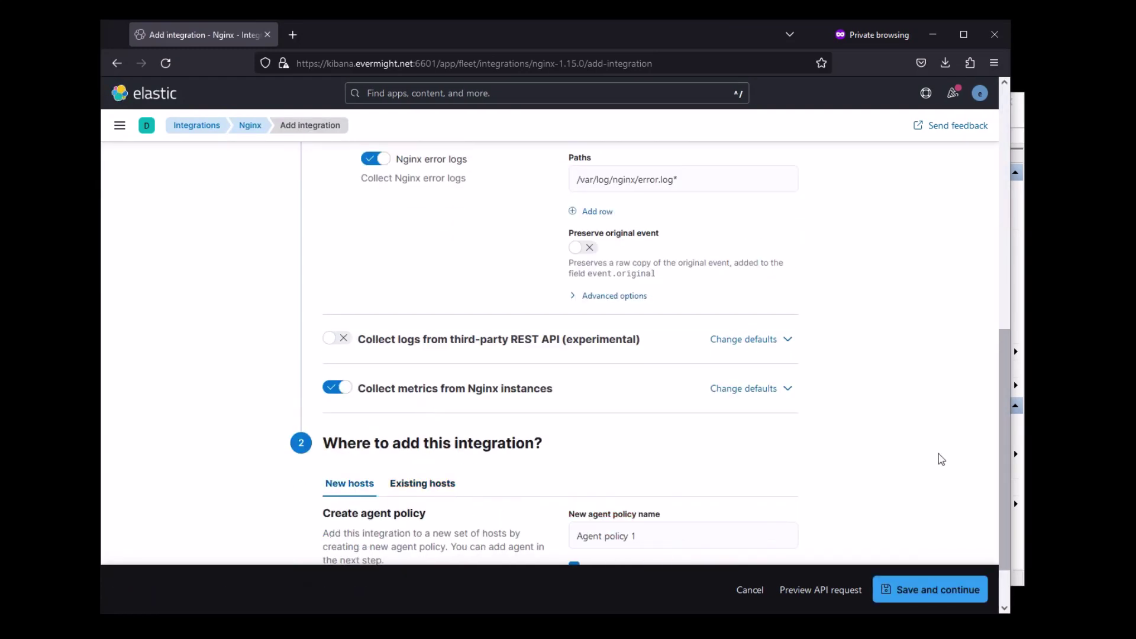
scroll(939, 459, down, 2)
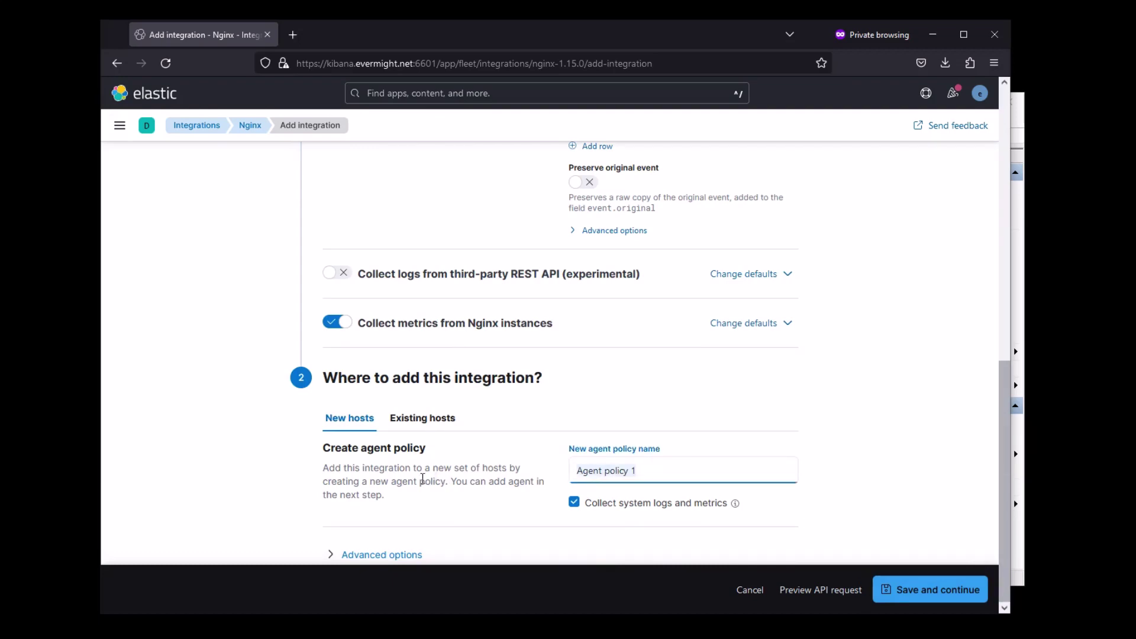
text(Linux P)
click(933, 587)
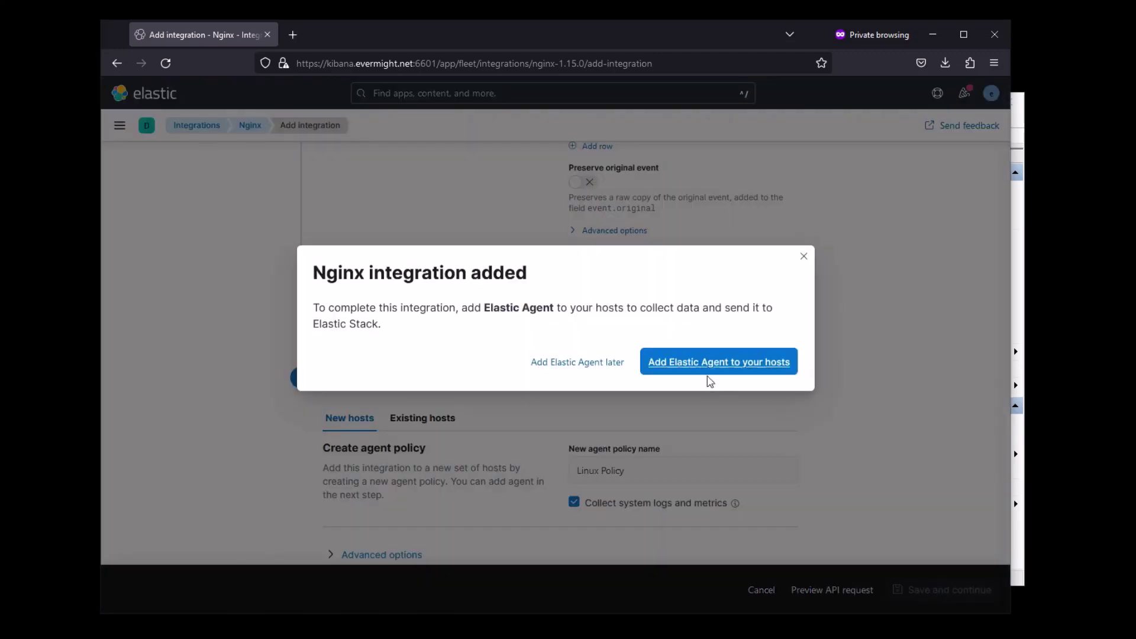
click(616, 363)
Search the integrations catalogue for 'audit' and start adding Auditd Manager
click(210, 172)
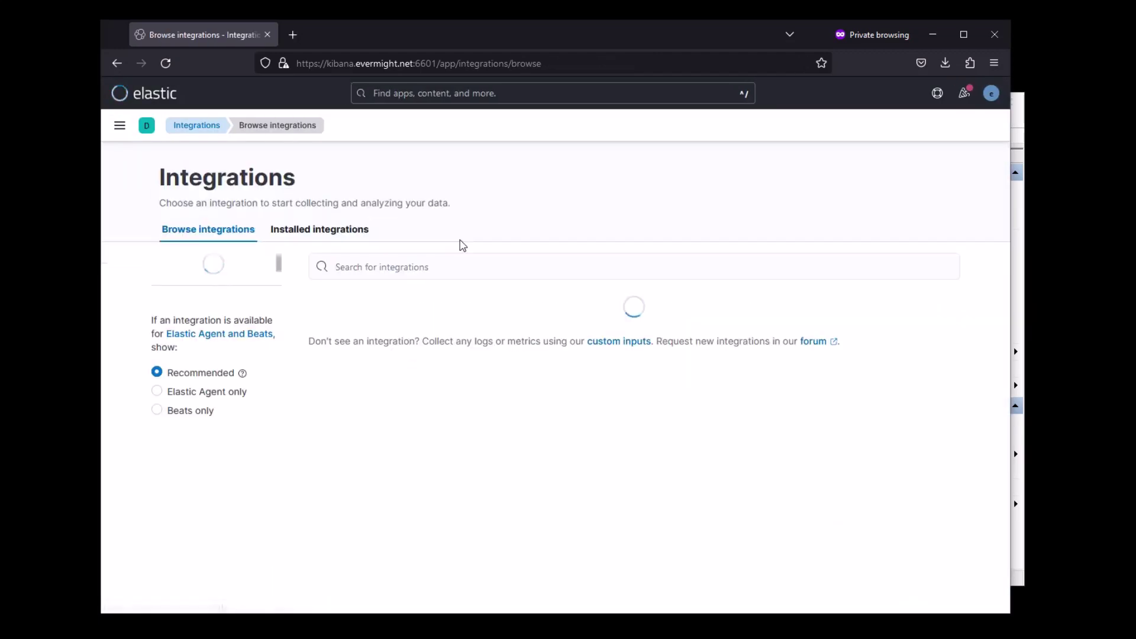
click(481, 269)
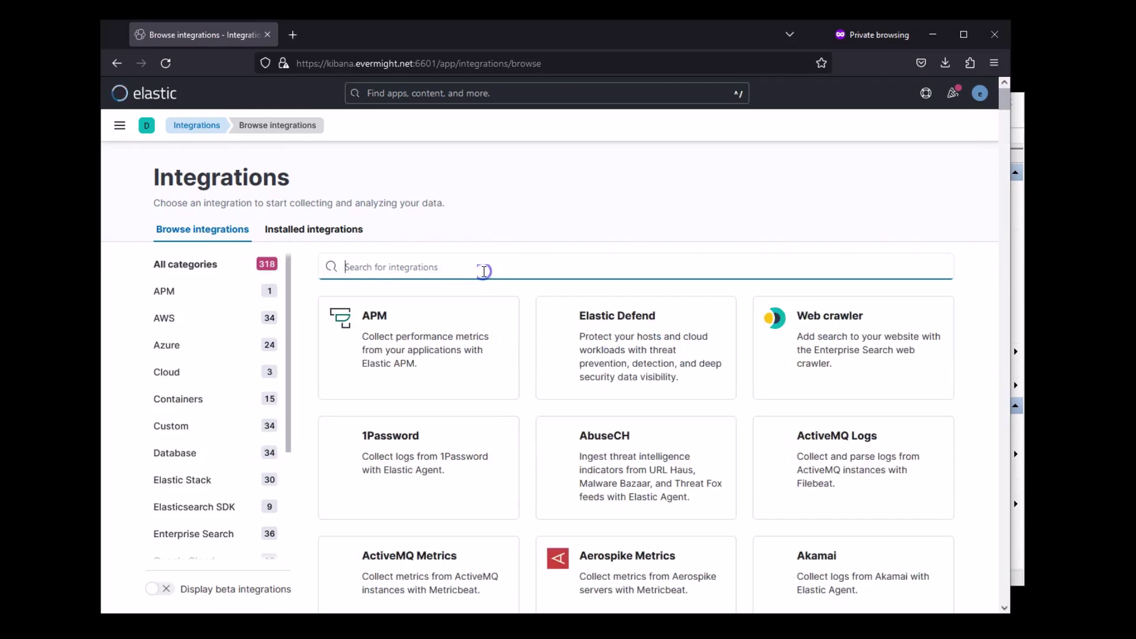
text(audit)
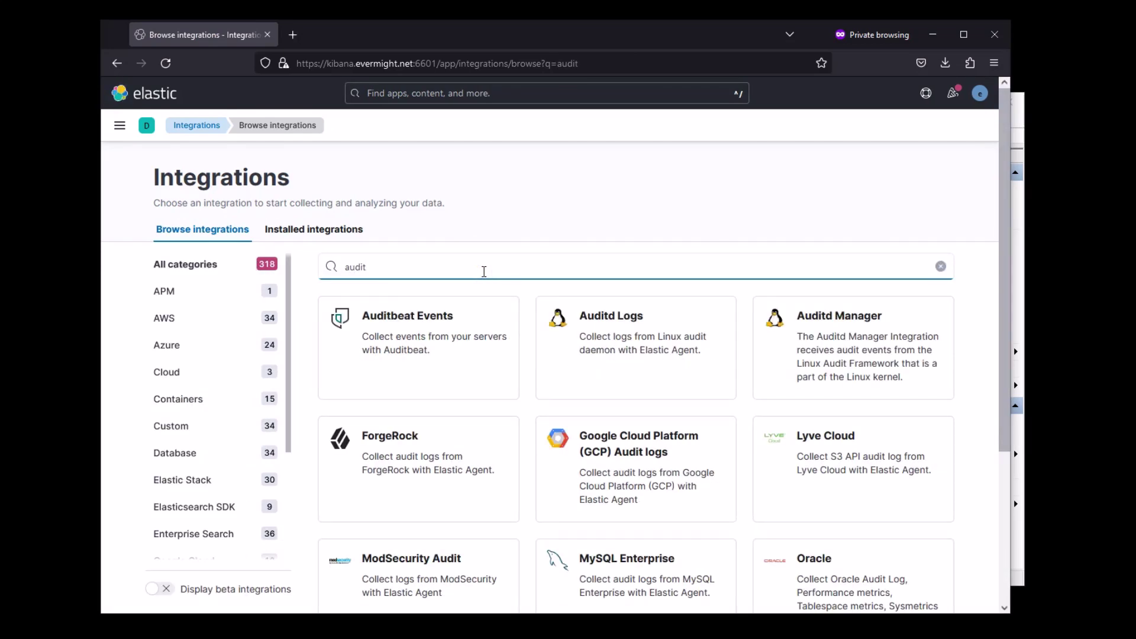
click(826, 354)
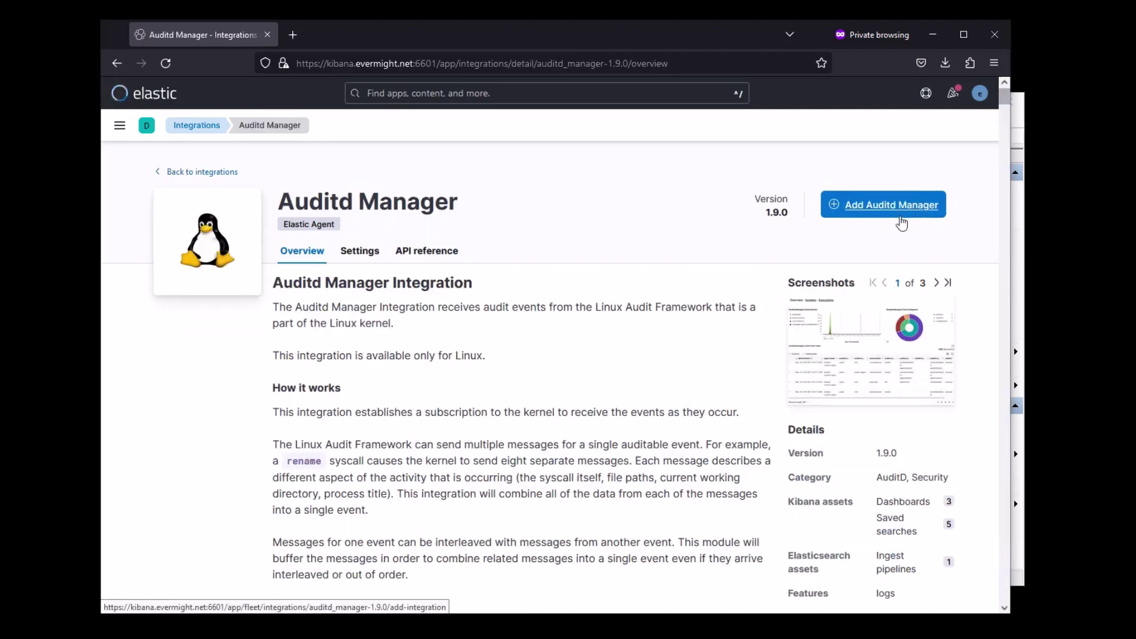
click(899, 216)
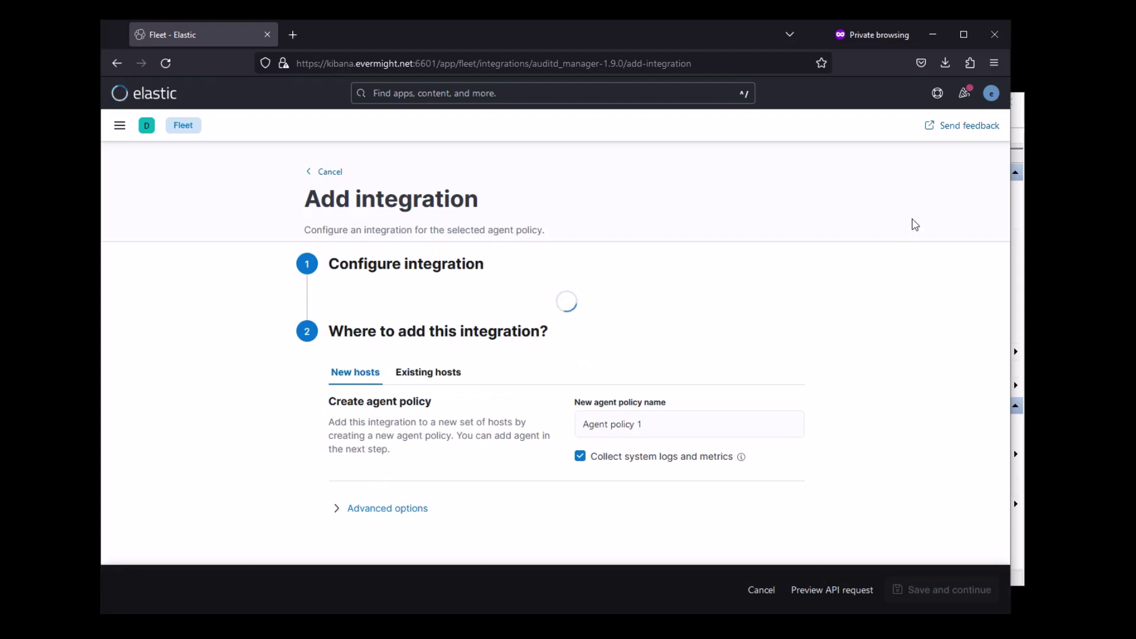
Save Auditd Manager into the existing Linux Policy
drag(1002, 186, 1006, 235)
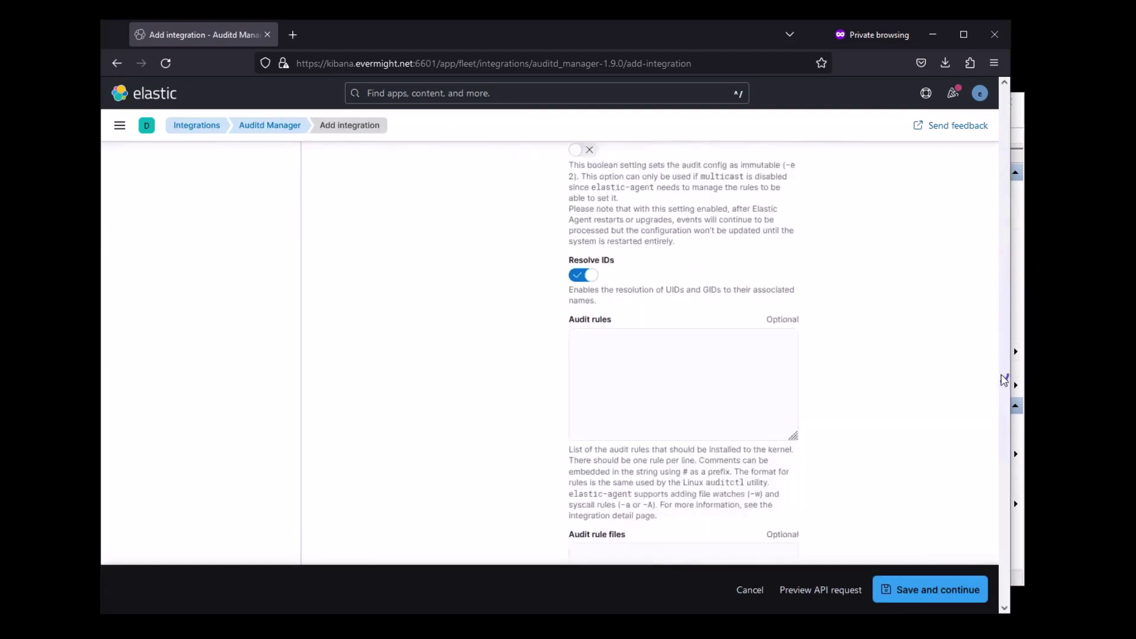
scroll(1004, 379, down, 5)
click(435, 424)
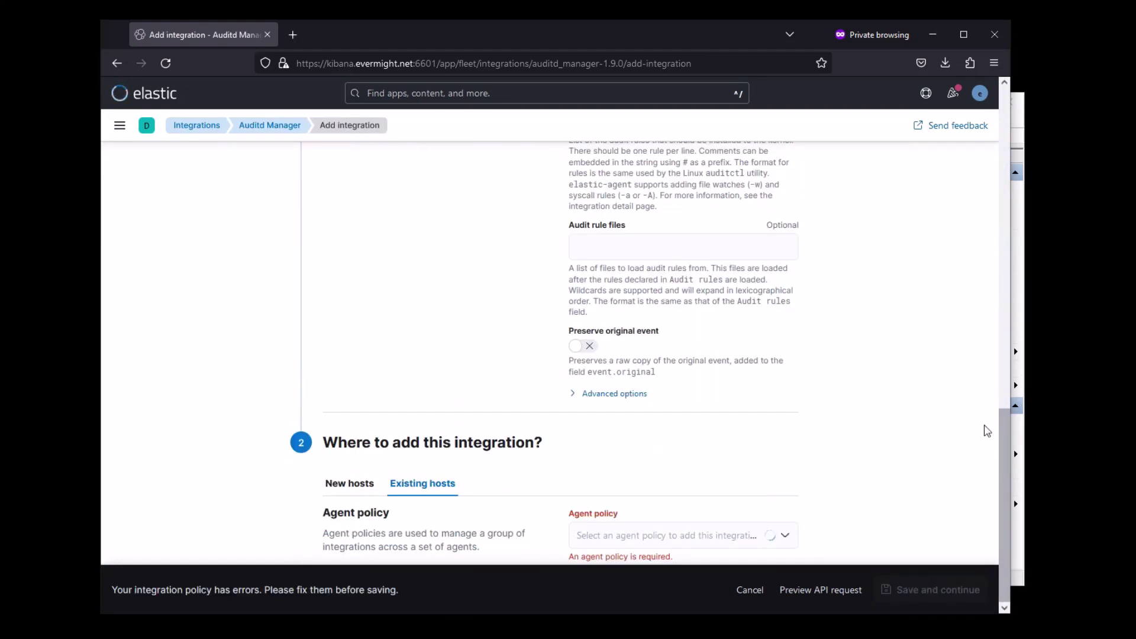
click(712, 535)
click(655, 486)
click(924, 591)
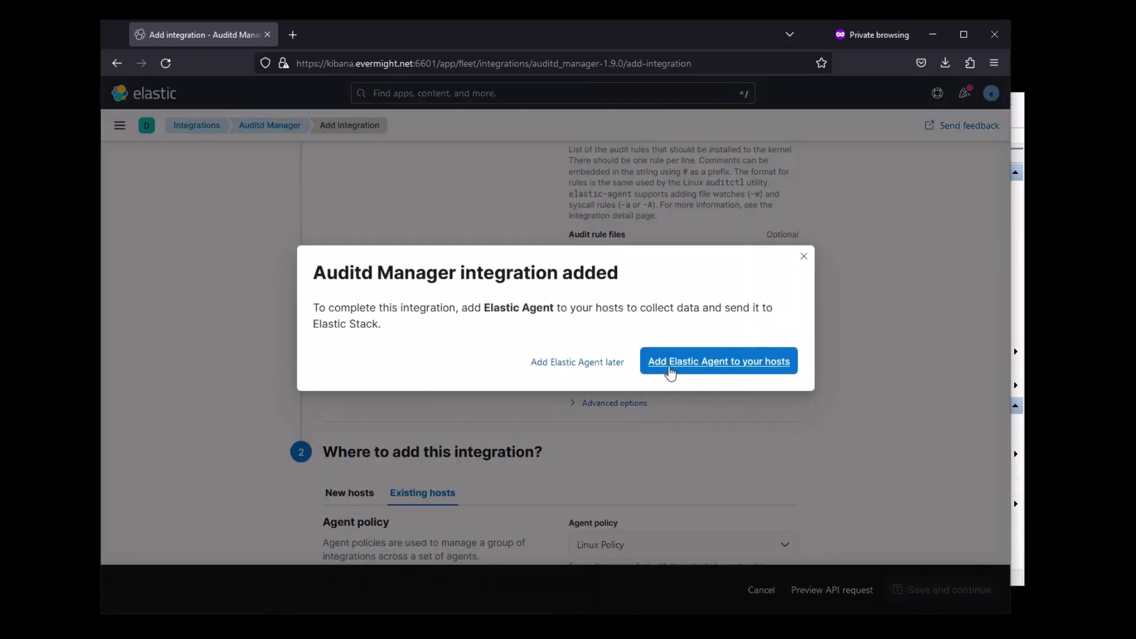
Copy the Linux Tar Elastic Agent install commands from the Add agent flyout
click(672, 370)
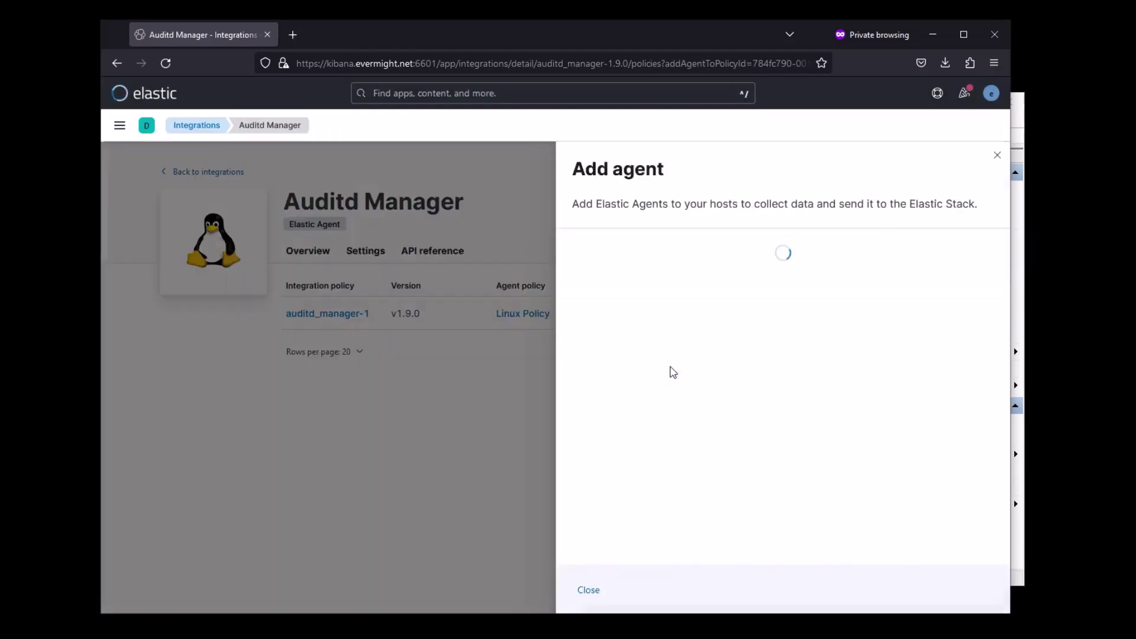
drag(1004, 360, 1003, 484)
click(959, 377)
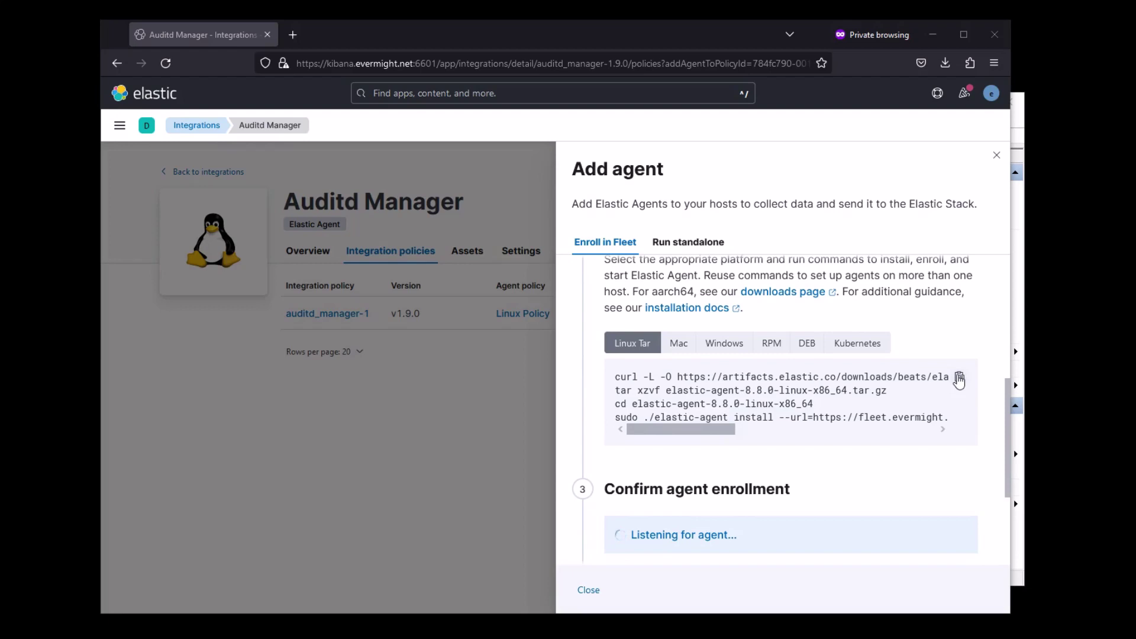
key(alt+Tab)
Paste the Linux install commands atop the Sublime draft and add a '-a' line after the enrollment token
key(ctrl+Home)
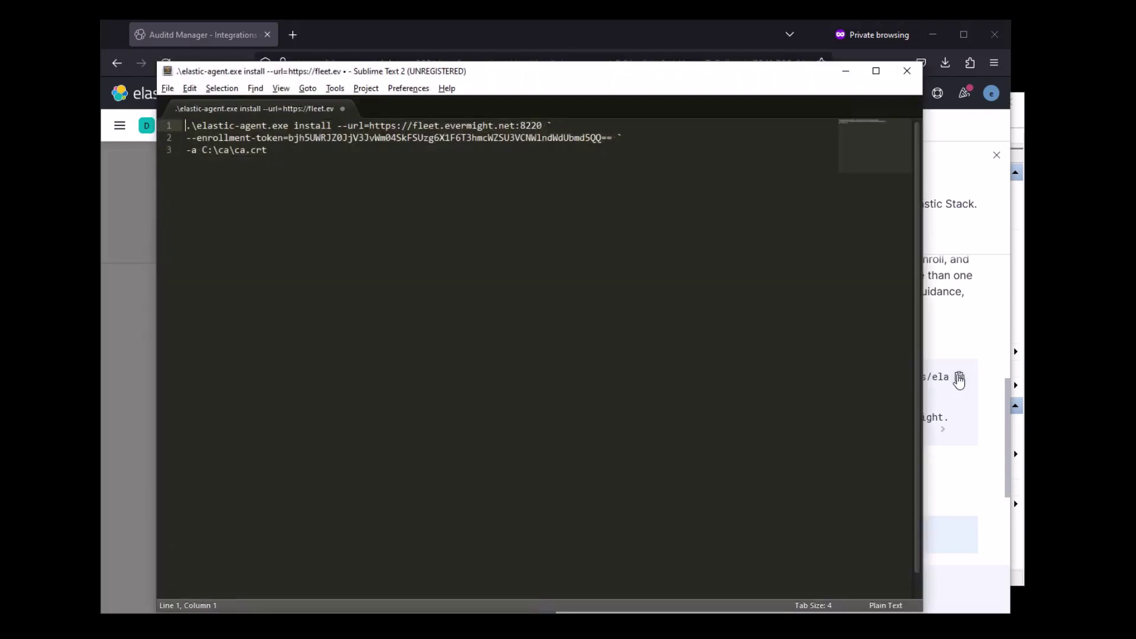
key(Return)
key(Return)
key(Return)
key(Up)
key(Up)
key(Up)
key(ctrl+v)
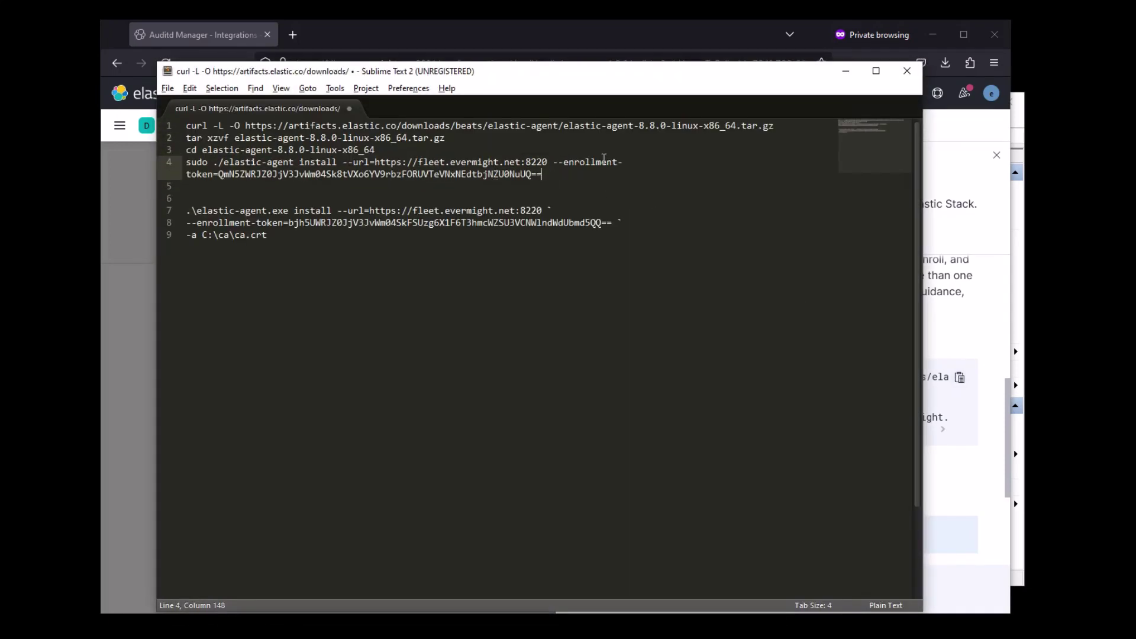
click(556, 162)
text(\)
key(Return)
key(ctrl+End)
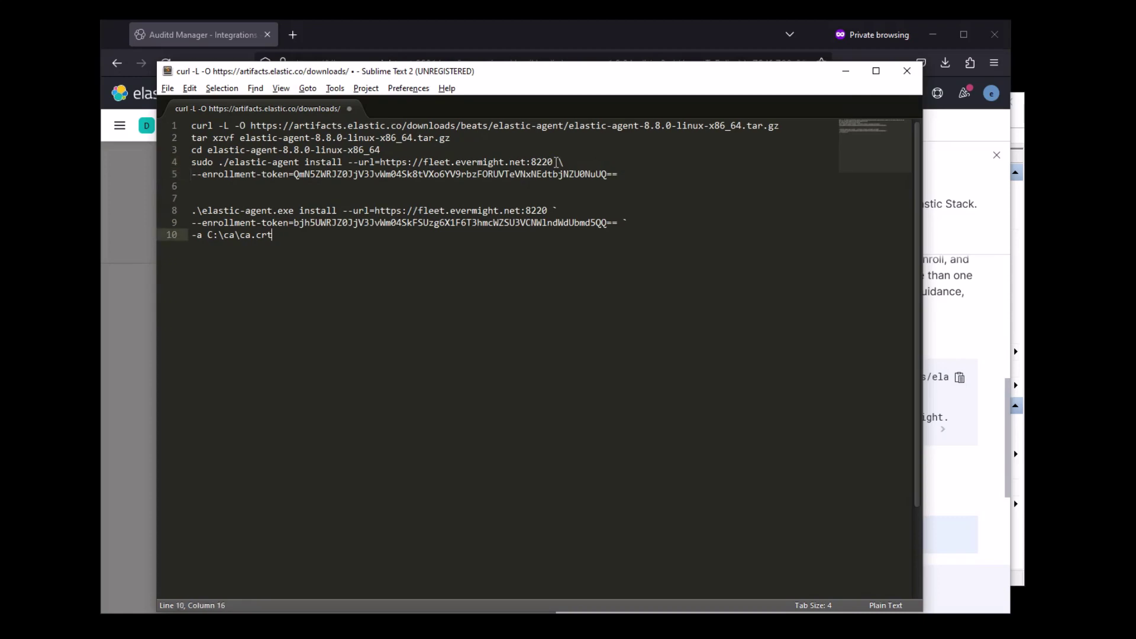
click(623, 174)
key(Return)
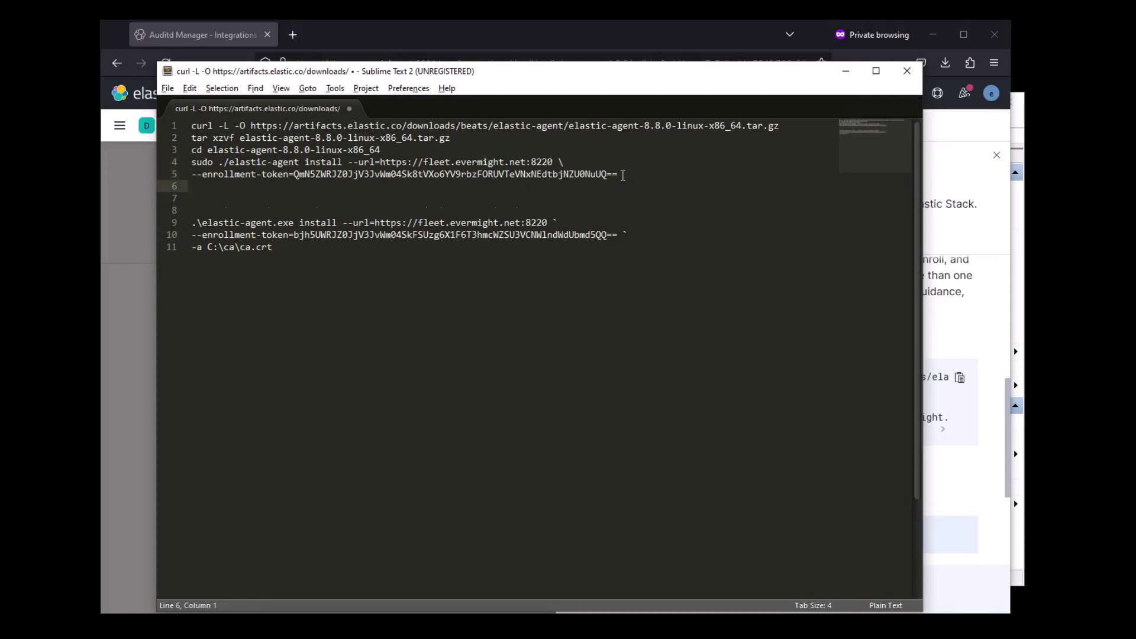
text(-a)
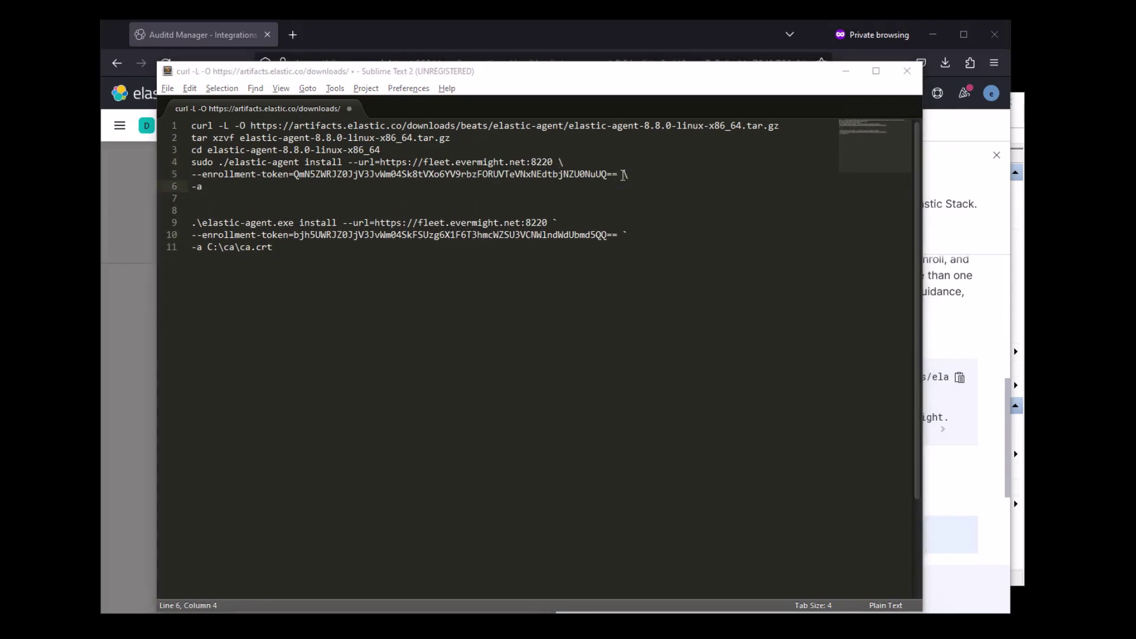
List /etc/kibana/certs and its elastic.evermight.net folder on the Linux server
key(alt+Tab)
text(ls /etc/kibana/ce)
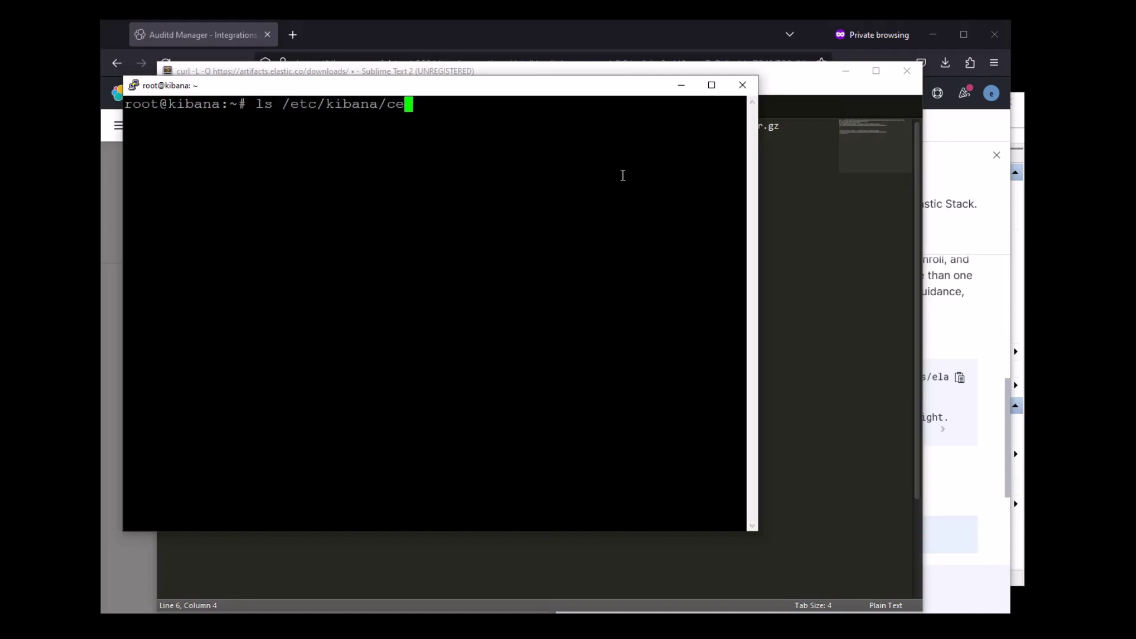
key(Tab)
key(Return)
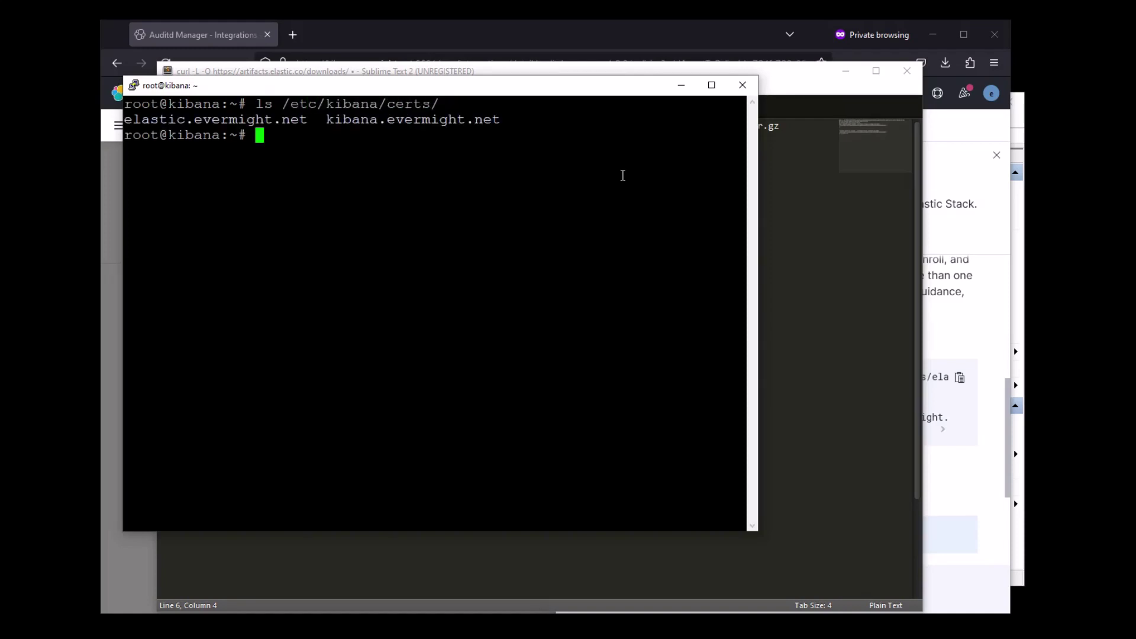
key(Up)
text(e)
key(Tab)
key(Return)
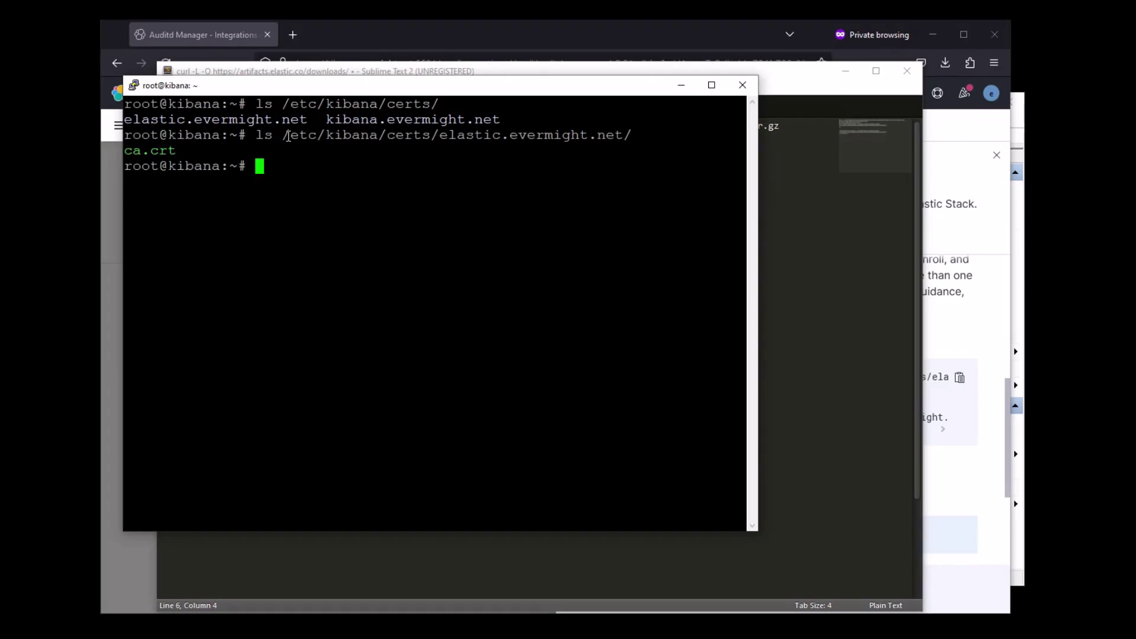
Set the -a option to /etc/kibana/certs/elastic.evermight.net/ca.crt and select the six Linux lines
drag(288, 136, 632, 136)
key(alt+Tab)
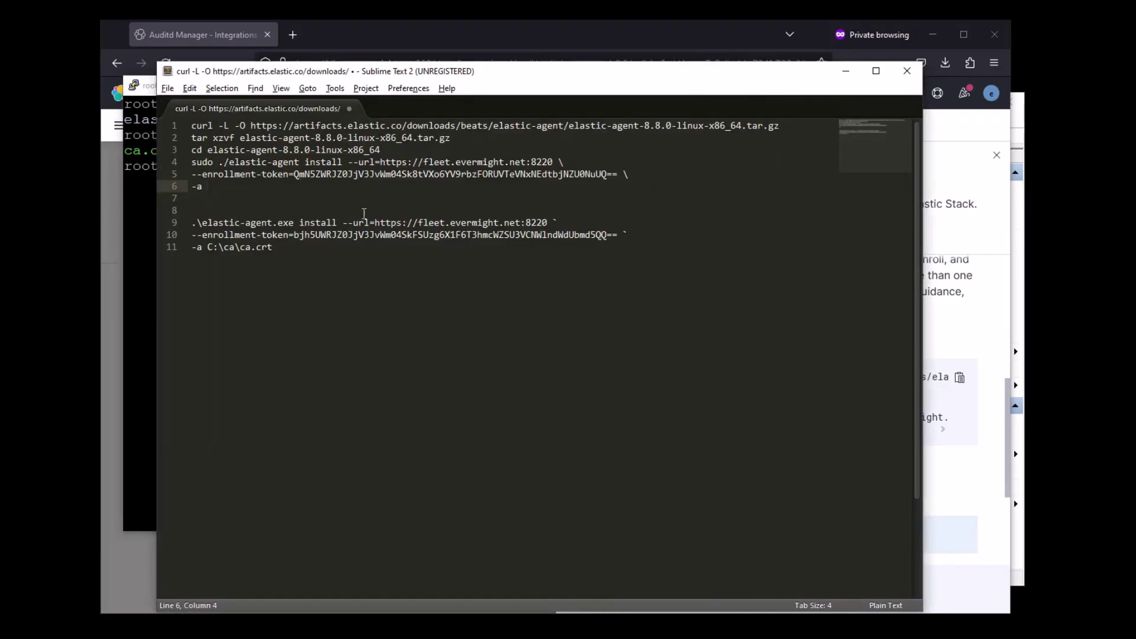
key(ctrl+v)
text(t)
key(shift+Up)
key(shift+Up)
key(shift+Up)
key(shift+Up)
key(shift+Up)
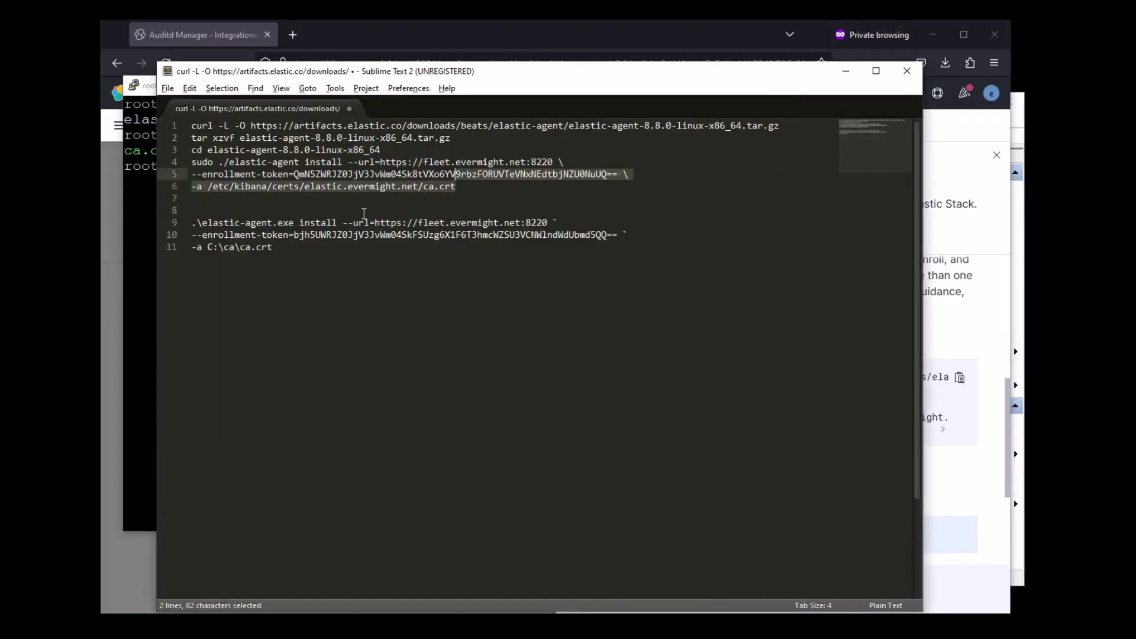
key(shift+Home)
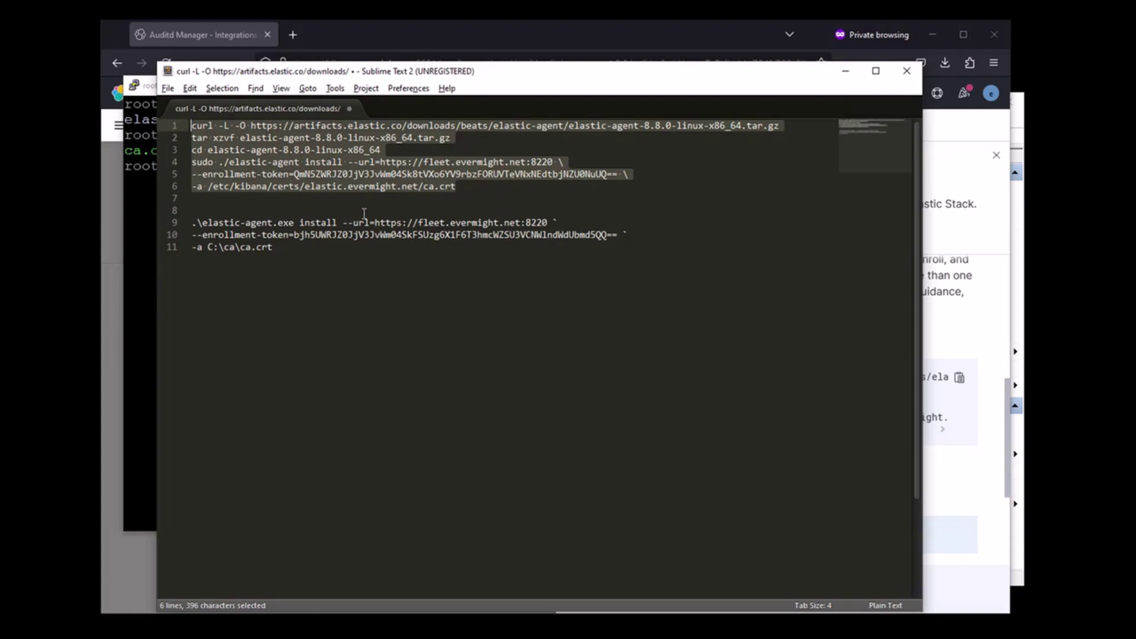
Save the six install lines into a new install-agent.sh script starting with #!/bin/bash
key(ctrl+c)
key(alt+Tab)
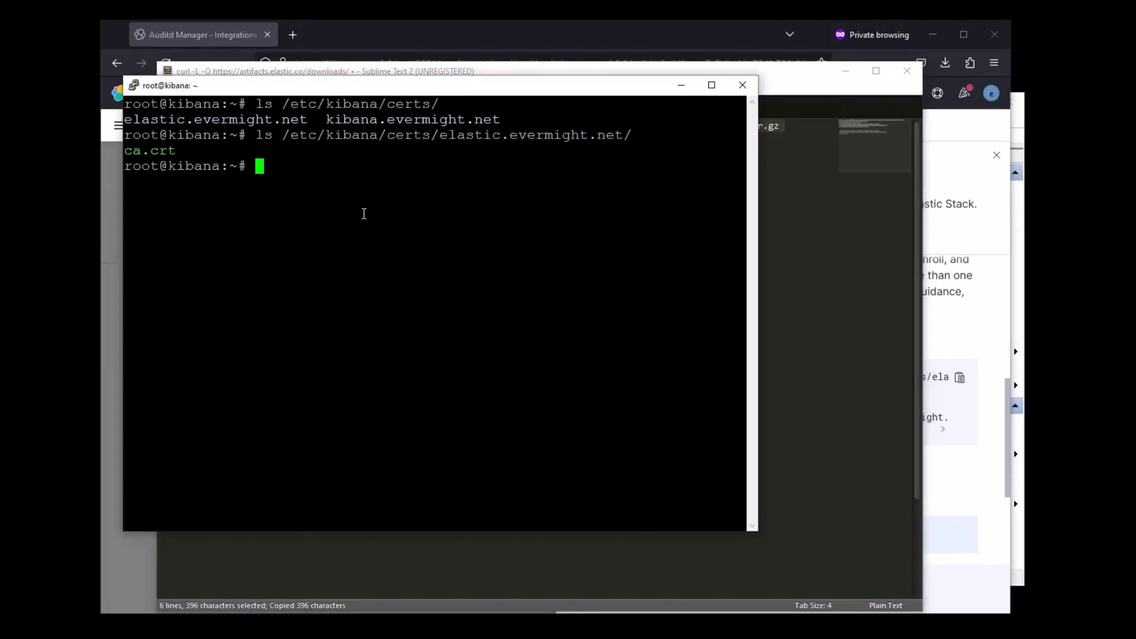
text(vi install-agent.sh)
key(Return)
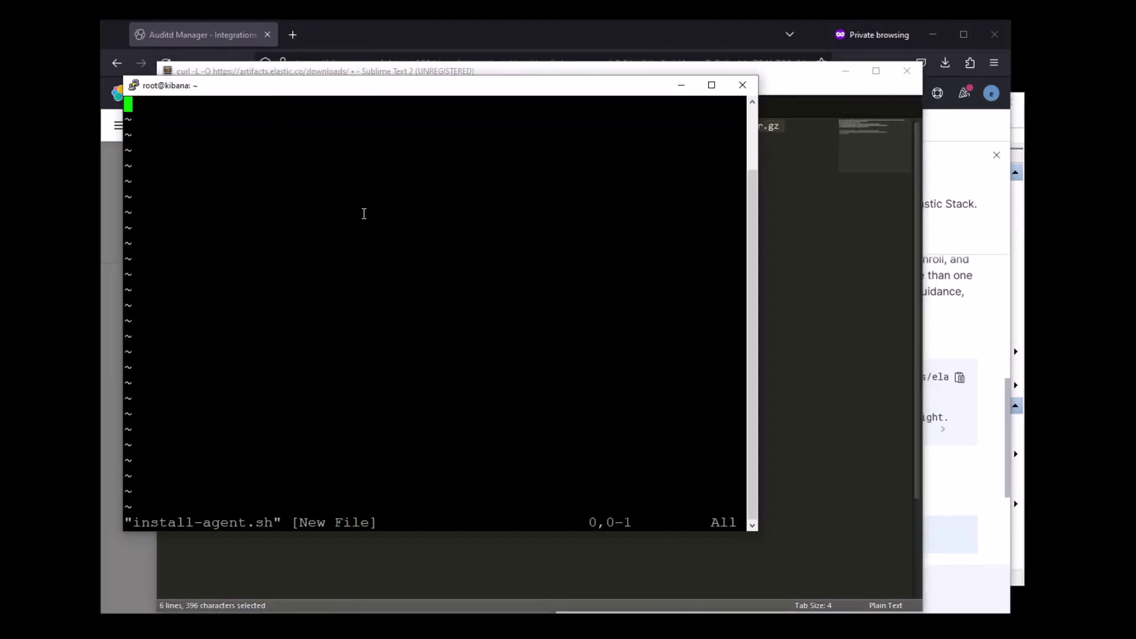
text(i#!/bin/bash)
key(Escape)
key(o)
key(Return)
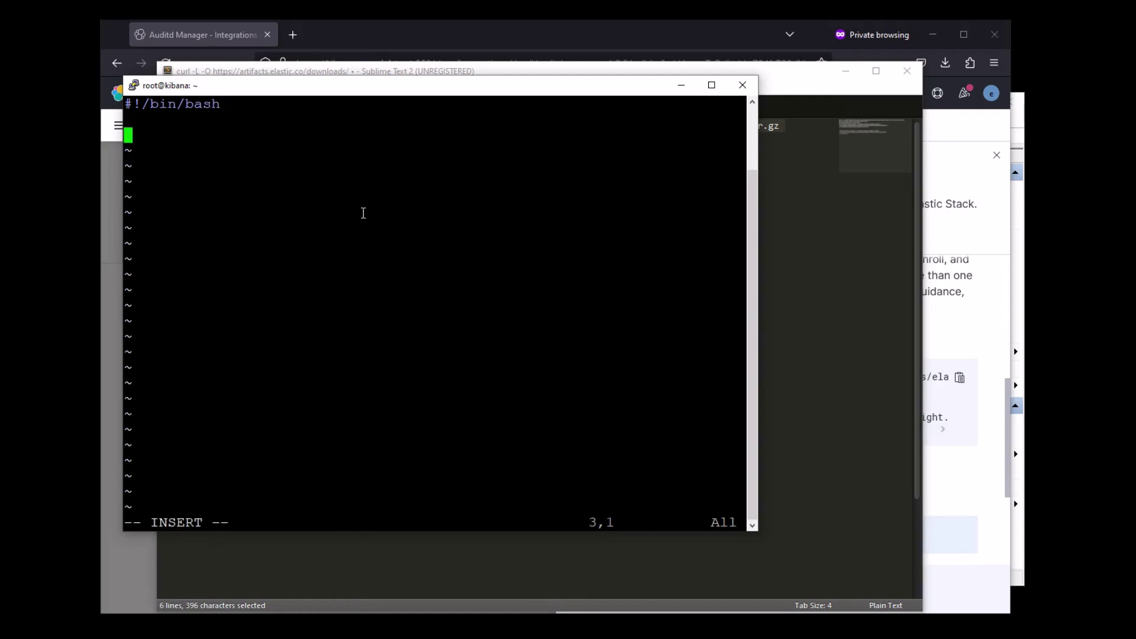
right_click(364, 213)
key(Escape)
text(:wq)
key(Return)
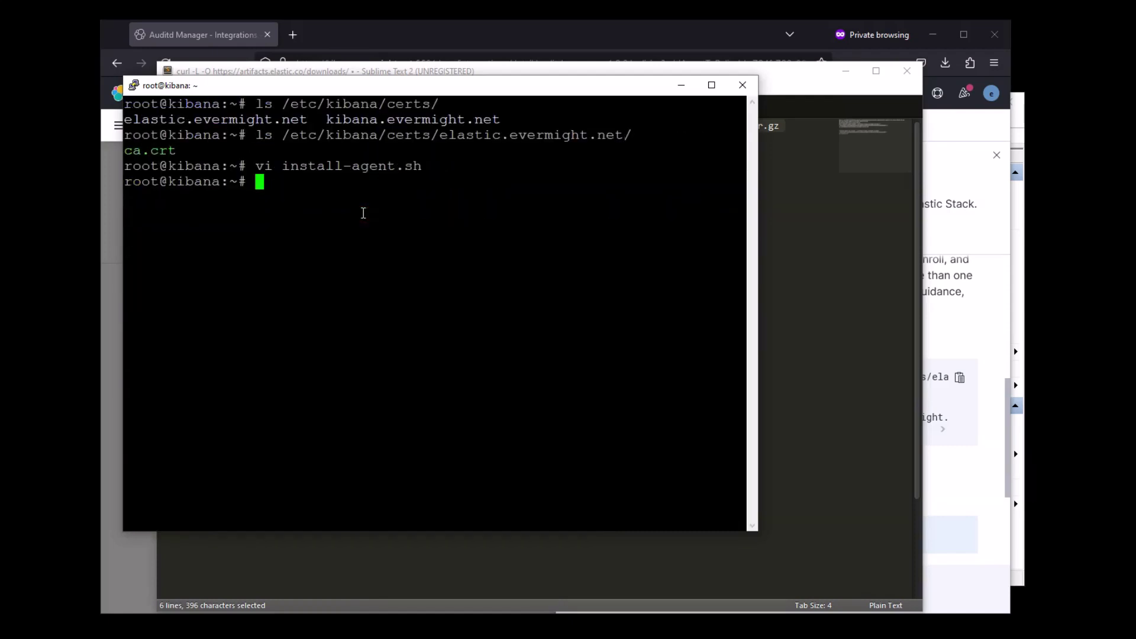
Make install-agent.sh executable and run it, confirming the Elastic Agent service install with Y
text(chmod +x install-agent.sh)
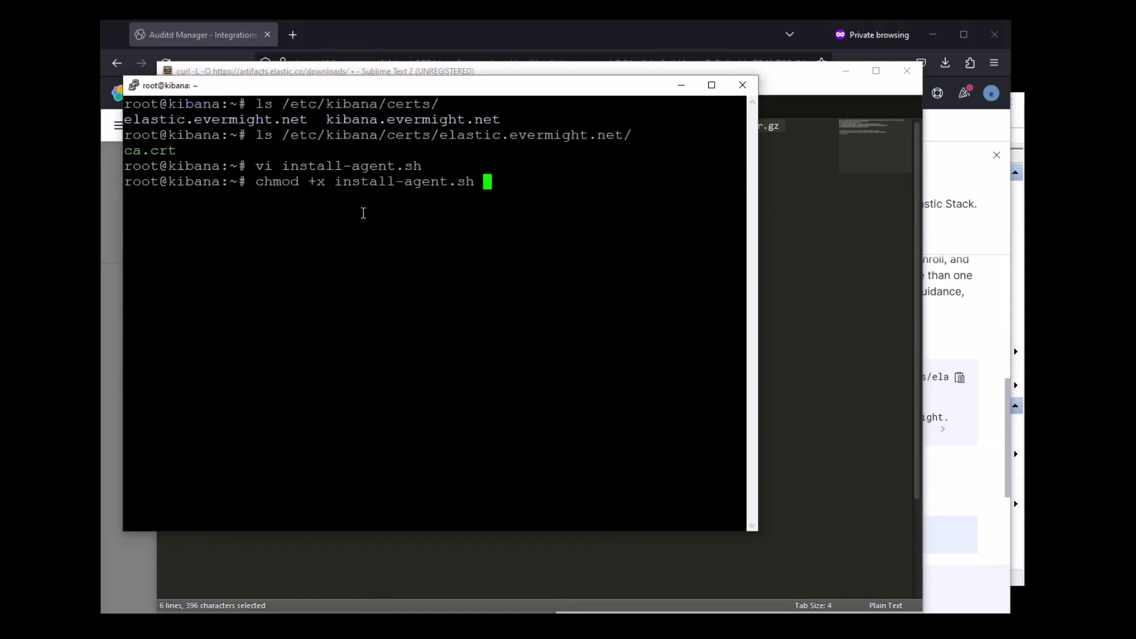
key(Return)
text(clear)
key(Return)
text(./install-agent.sh)
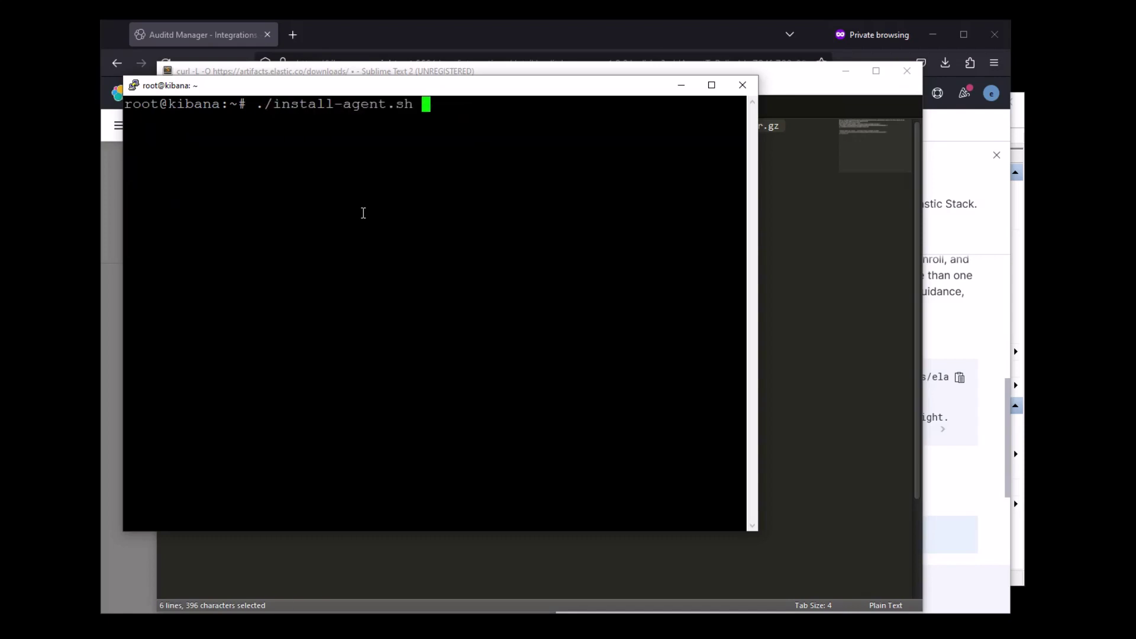
key(Return)
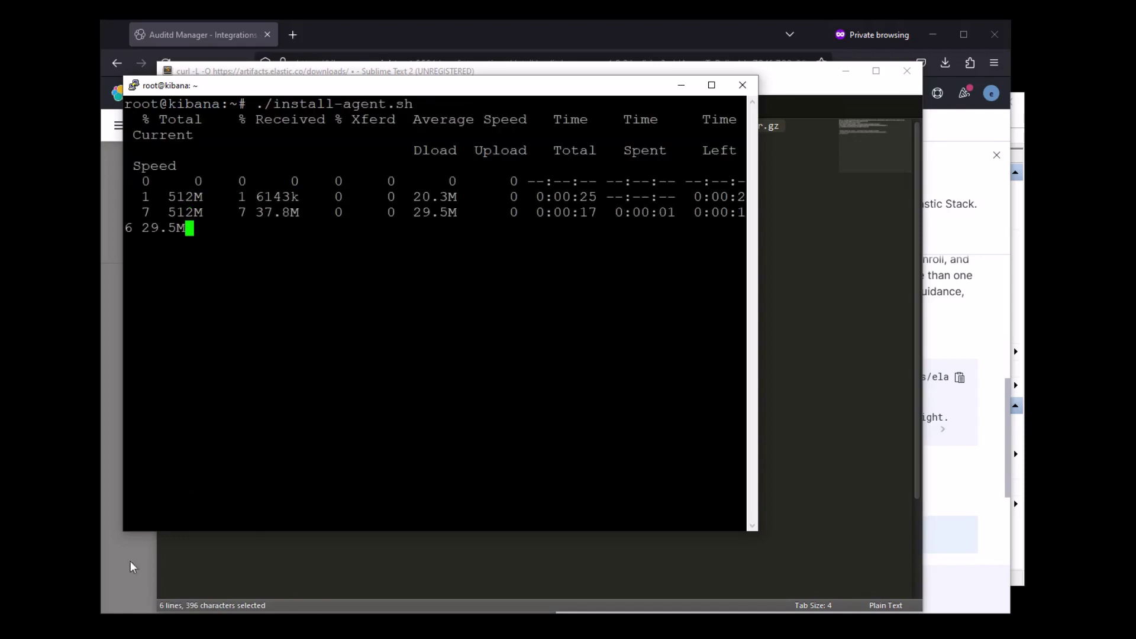
text(Y)
key(Return)
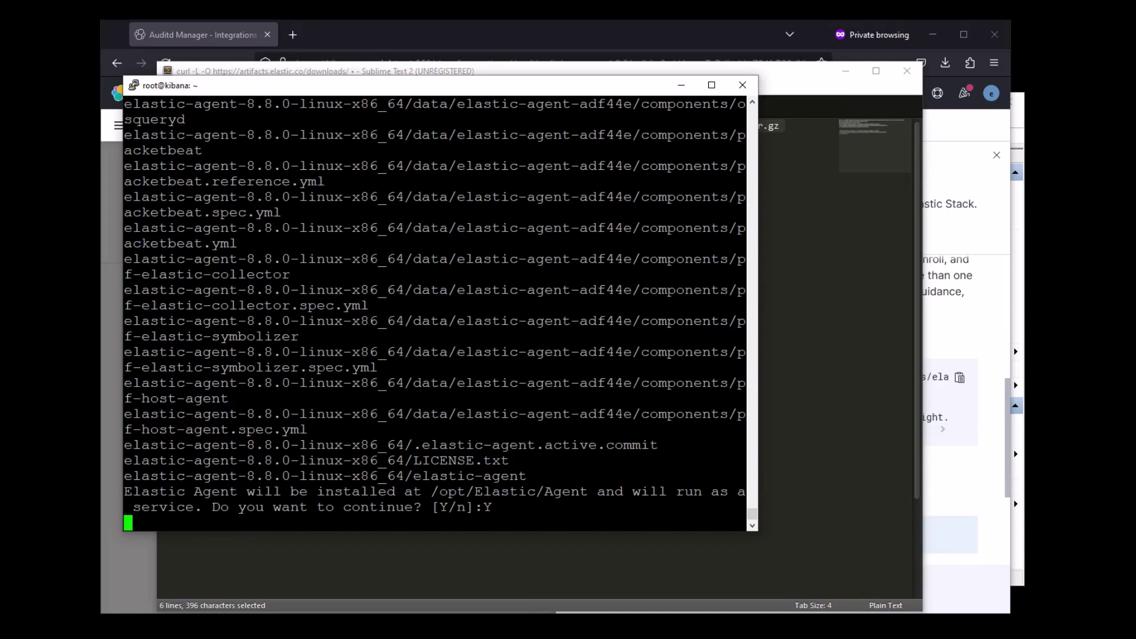
key(alt+Tab)
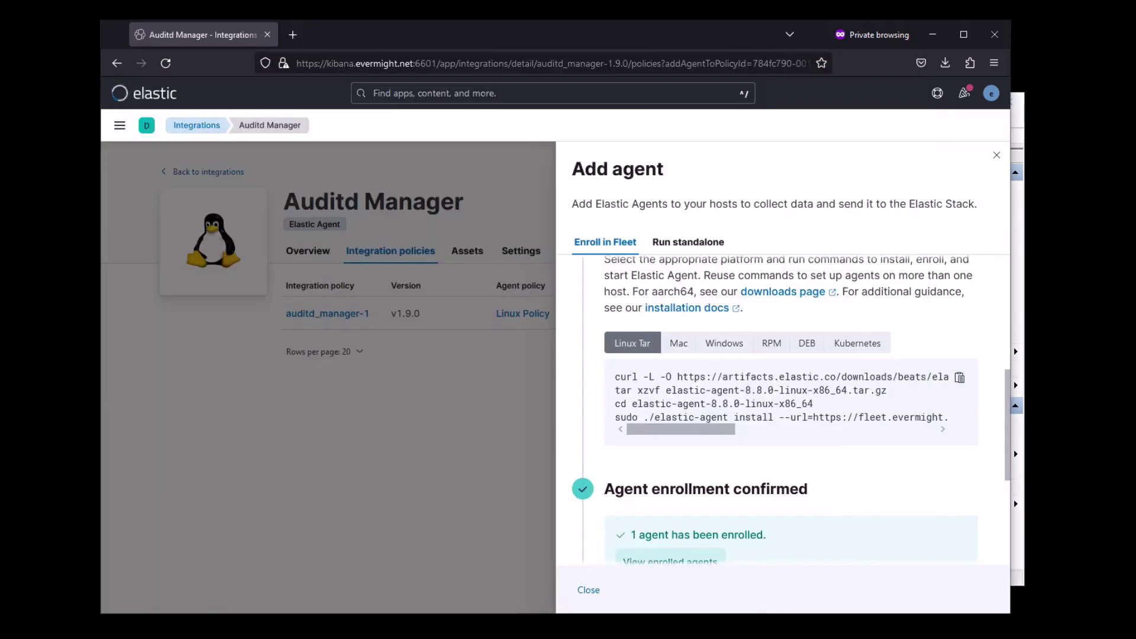
scroll(1010, 429, down, 3)
From the Fleet agents list, go to Linux Policy's Nginx integration assets
click(656, 396)
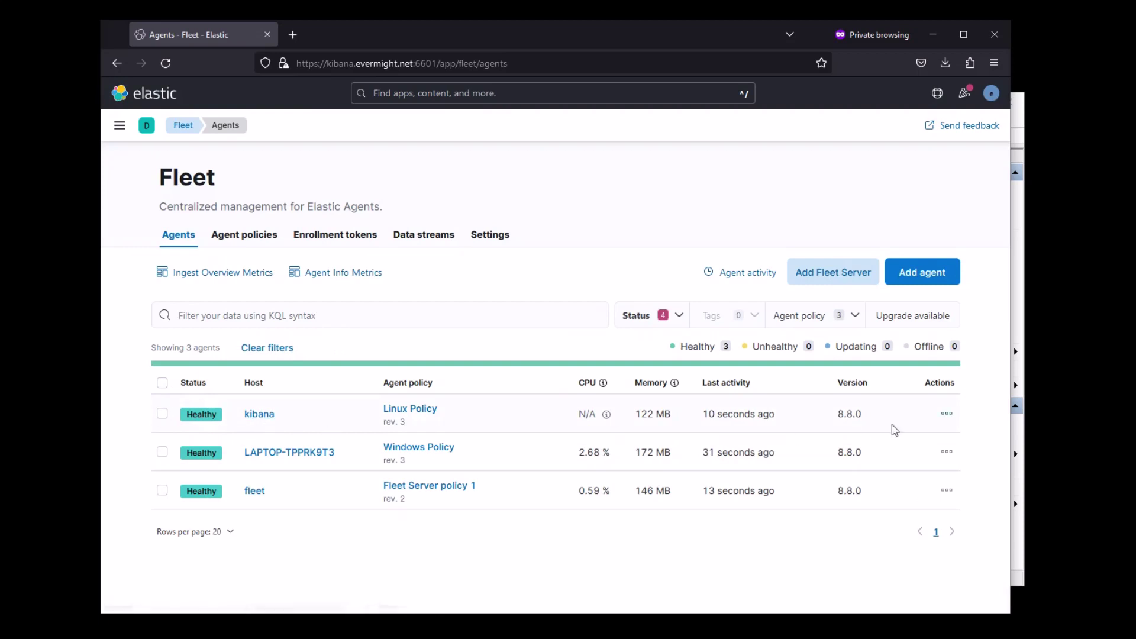
click(398, 417)
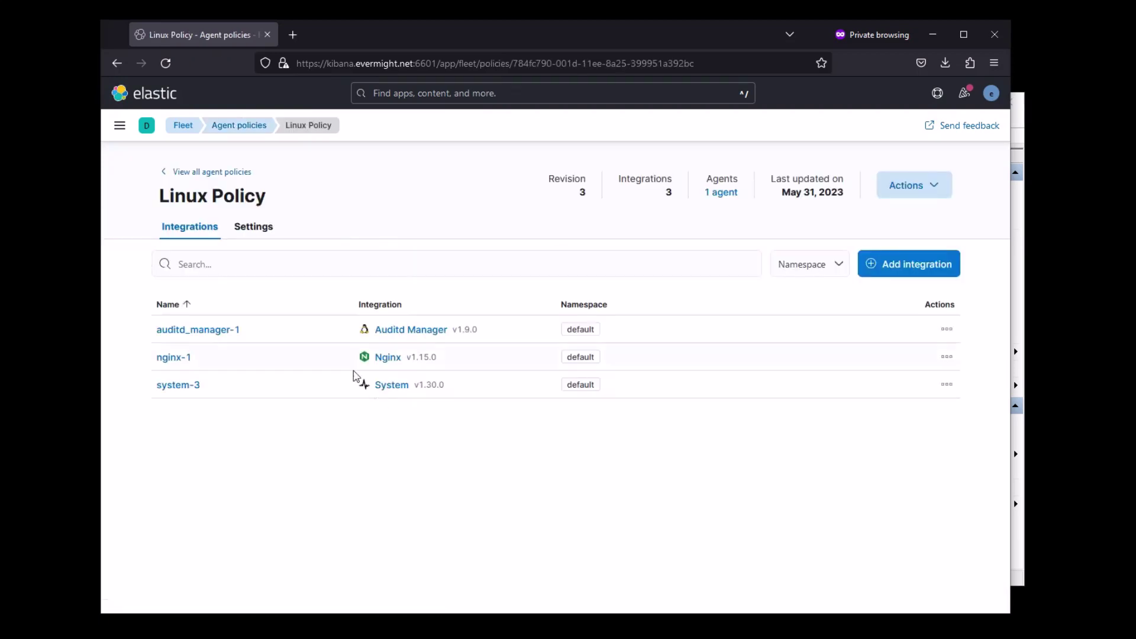
click(391, 364)
click(467, 252)
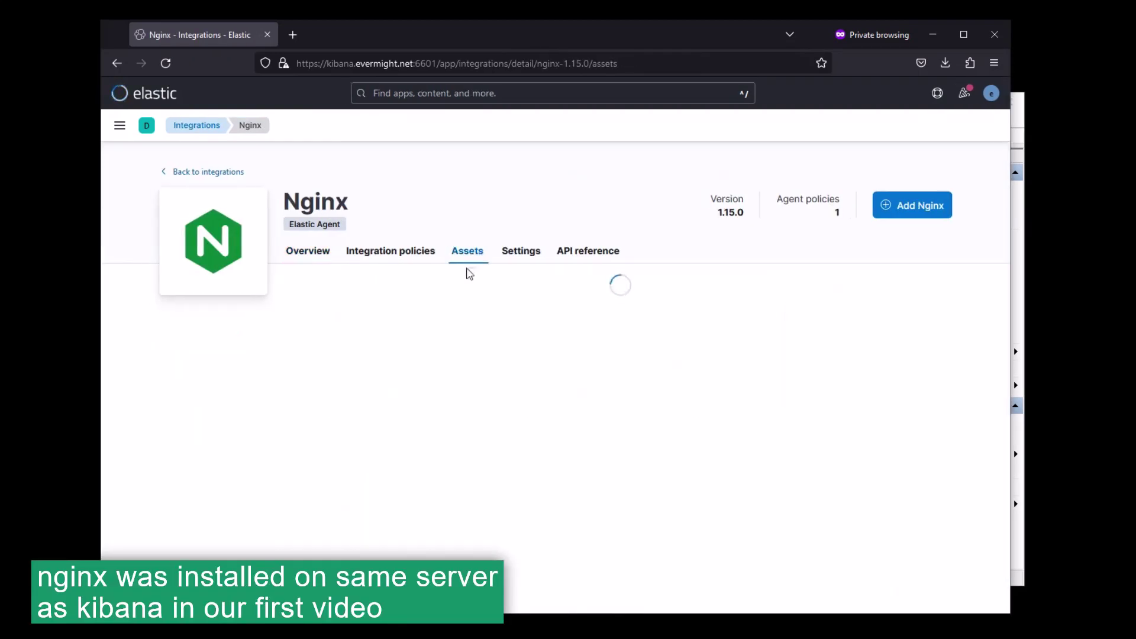
Open Metrics Nginx Overview, Access and error logs, and Logs Nginx Overview dashboards in new tabs
right_click(358, 327)
click(373, 334)
right_click(382, 379)
click(395, 388)
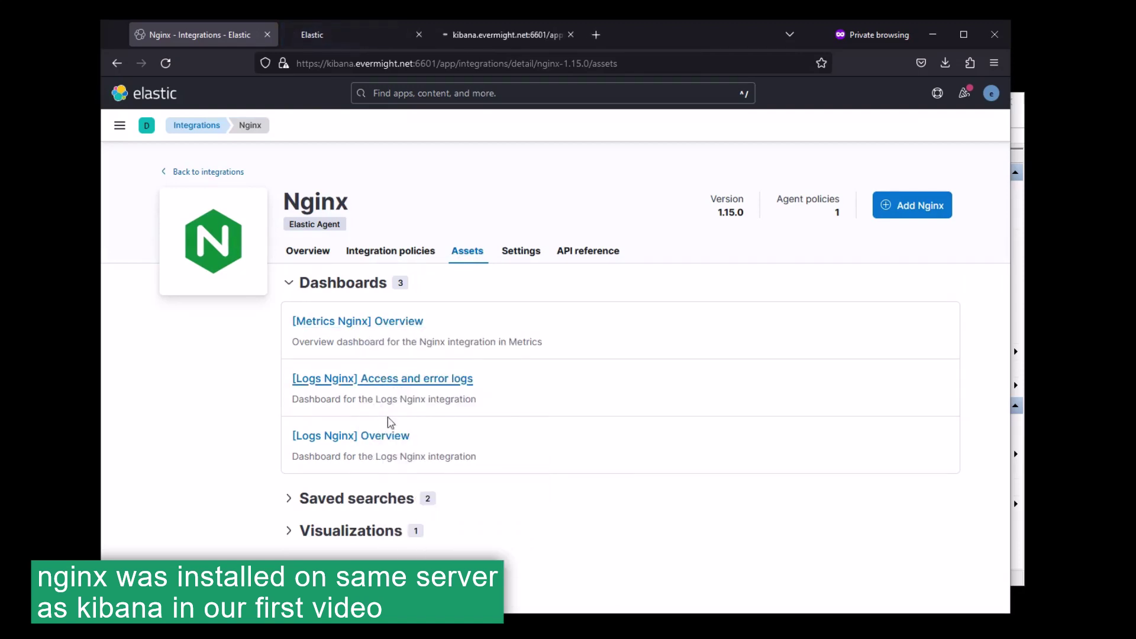
right_click(383, 436)
click(417, 447)
Review each Nginx dashboard tab, ending on Logs Nginx Overview's top pages data
click(349, 34)
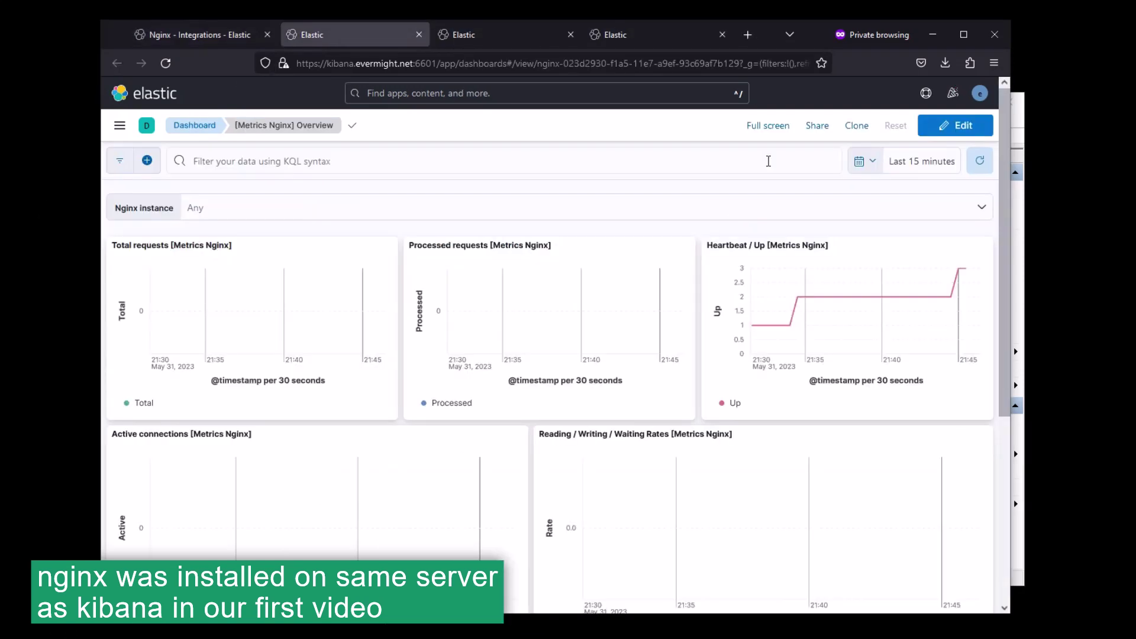
scroll(1004, 219, down, 5)
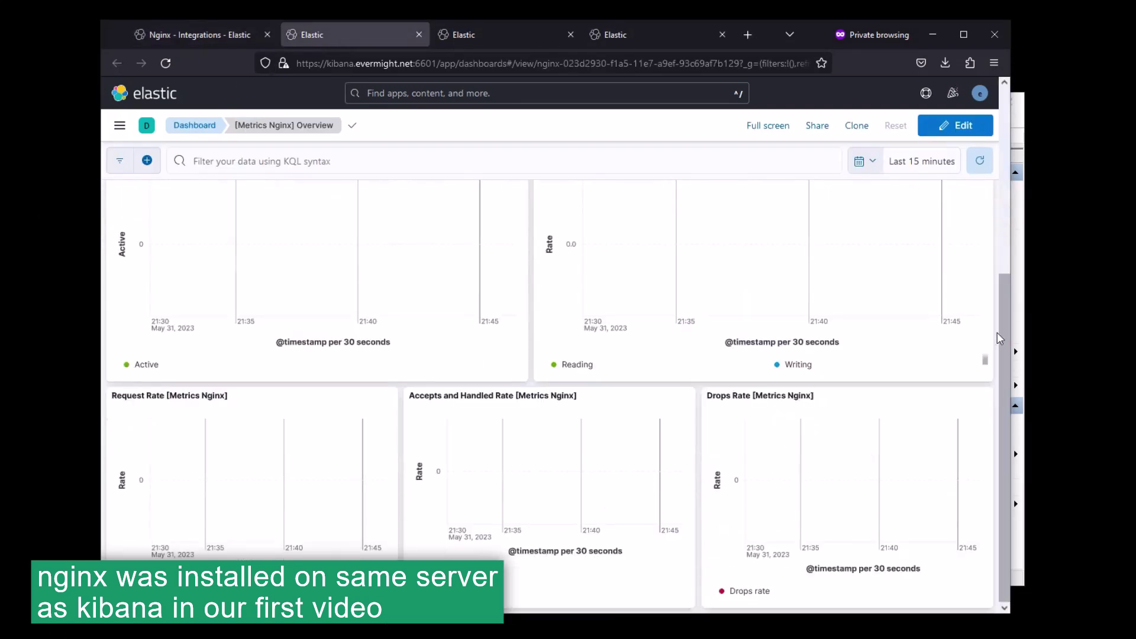
scroll(1004, 203, up, 3)
scroll(1004, 202, up, 3)
key(ctrl+Tab)
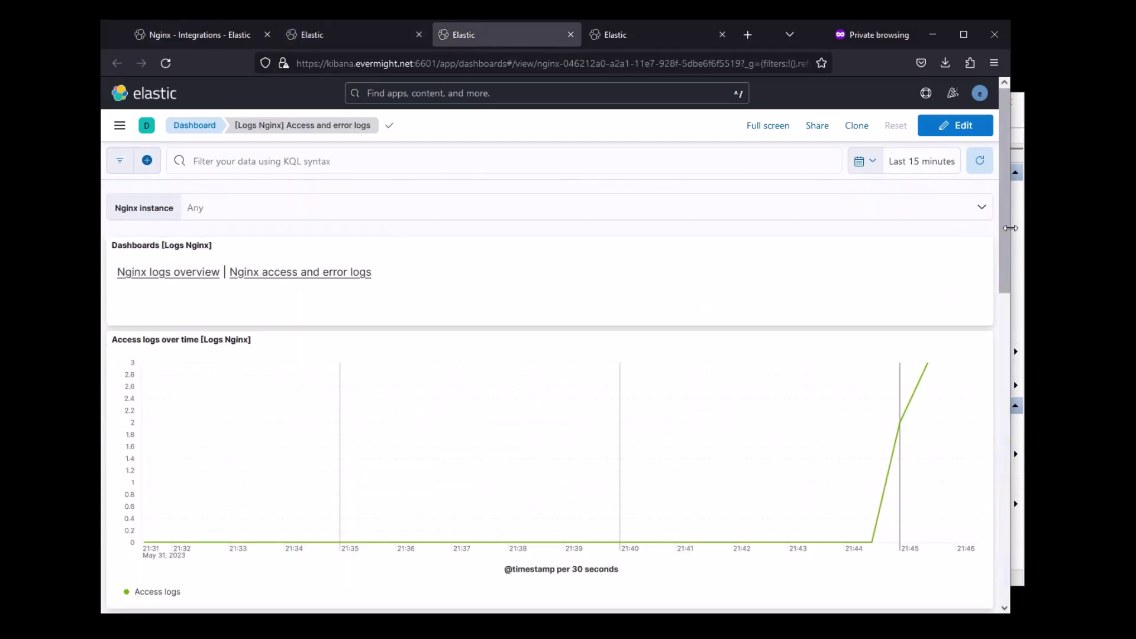
scroll(998, 450, down, 8)
scroll(999, 450, down, 3)
key(ctrl+Tab)
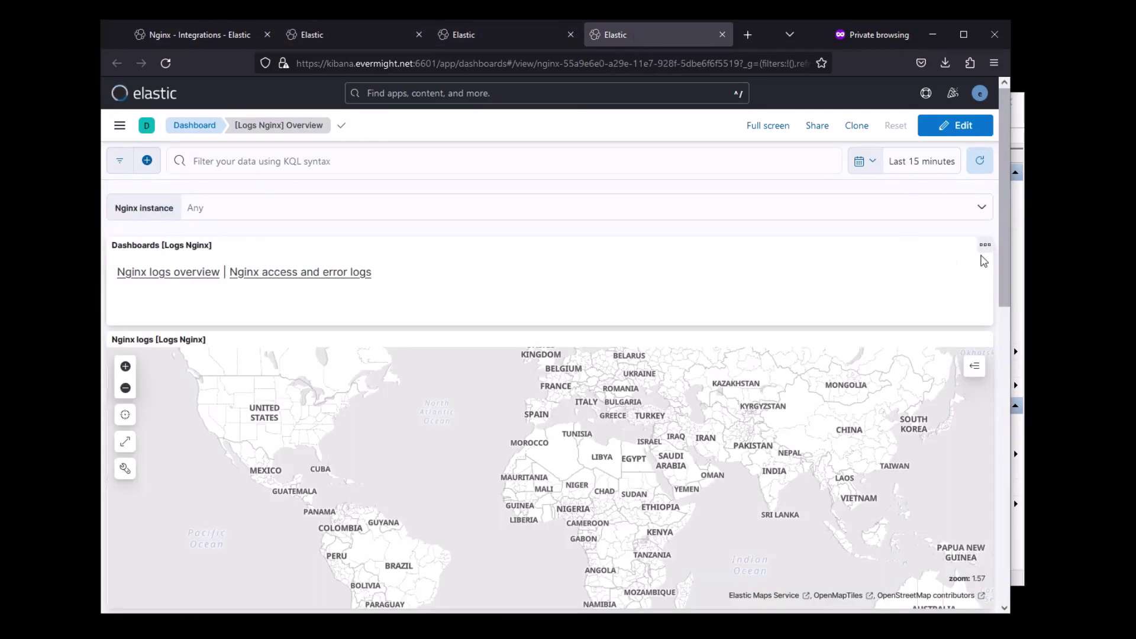
scroll(999, 229, down, 10)
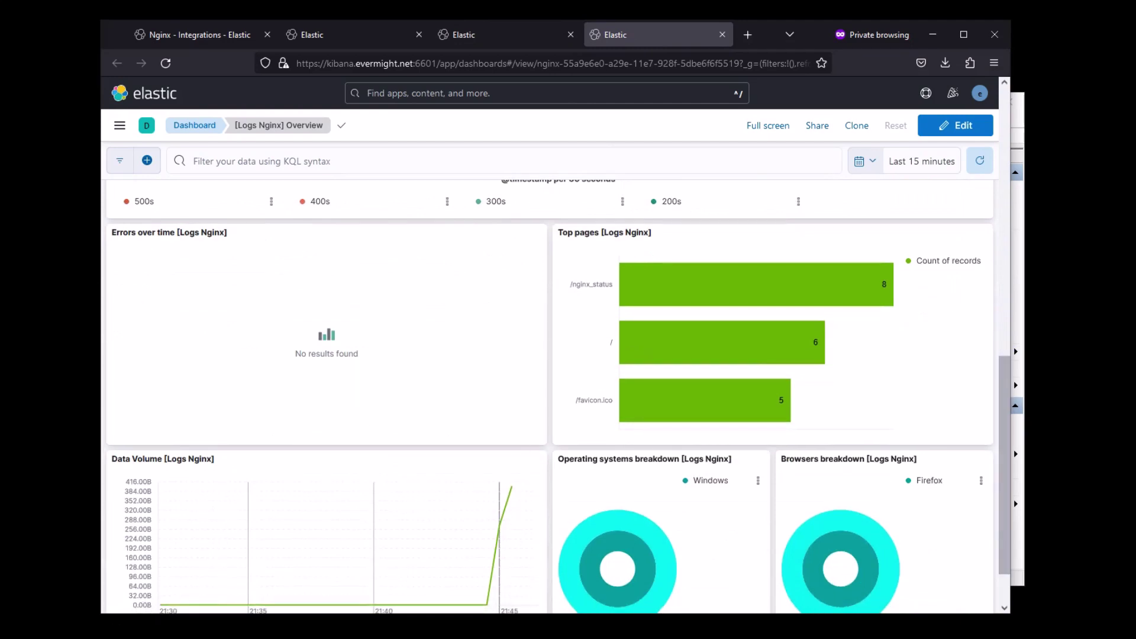